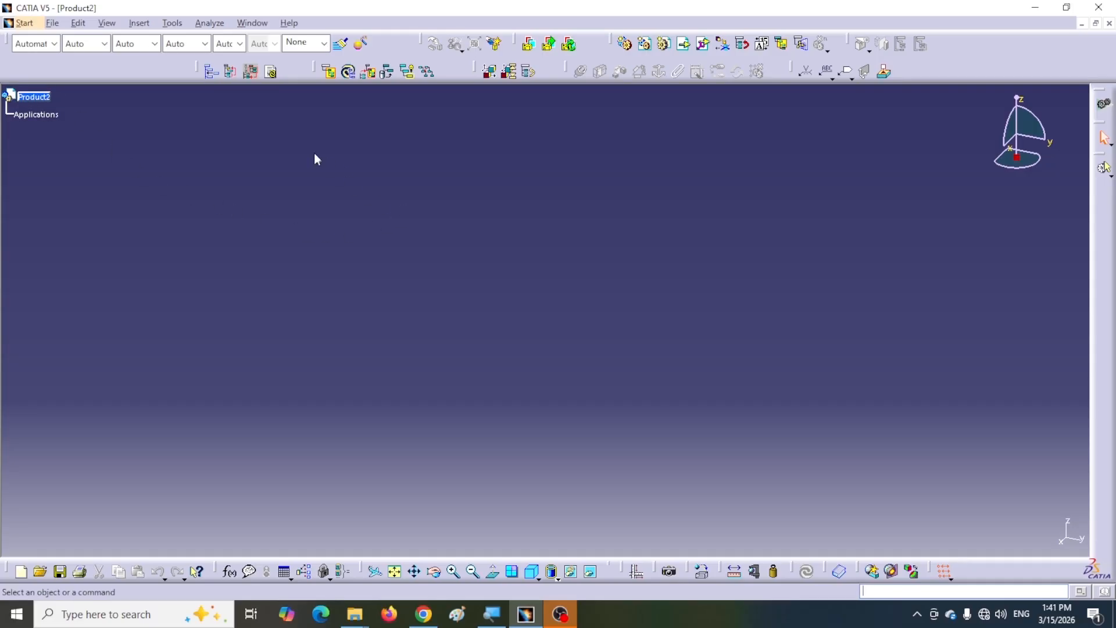
# - Switch to the KNUCKLE JOINT.CATProduct window and select the KNUCKLE JOINT root product in the tree
pyautogui.click(244, 22)
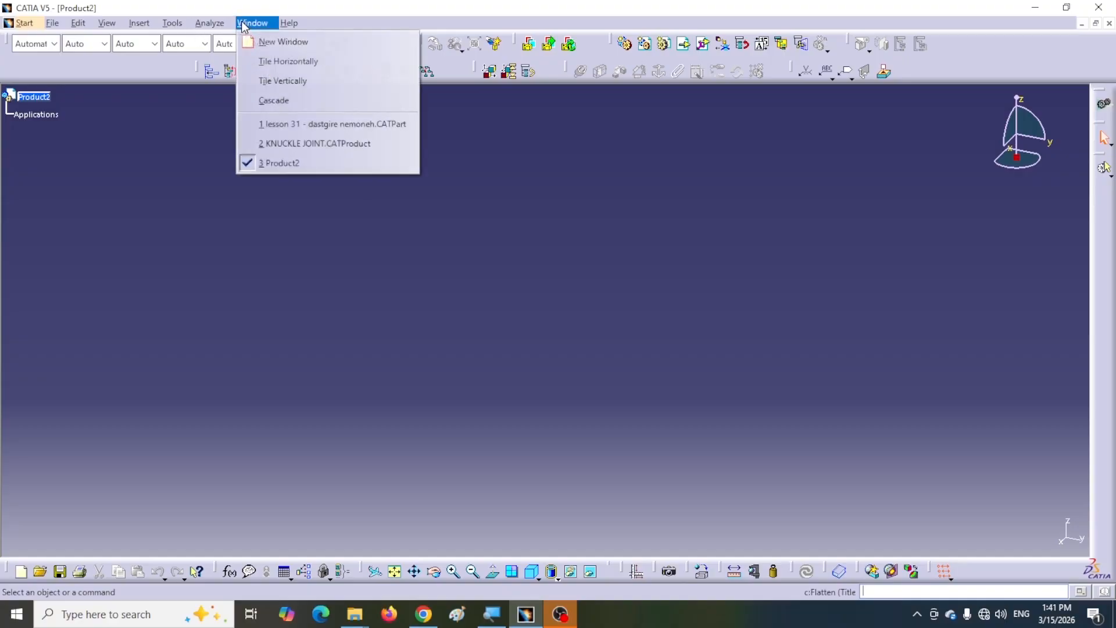
pyautogui.click(279, 146)
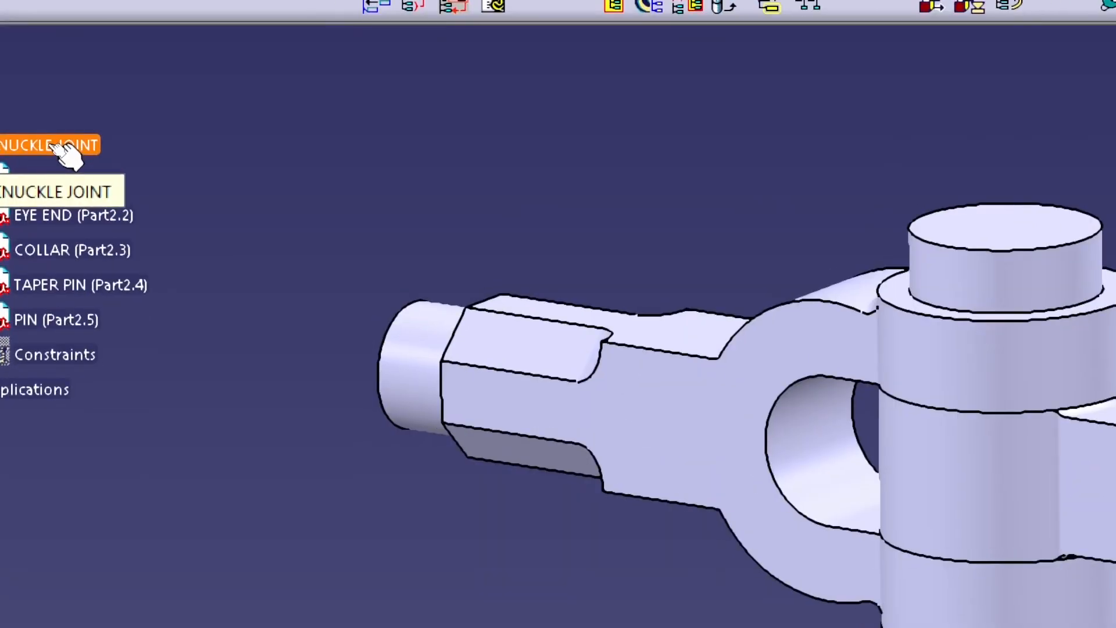
pyautogui.click(64, 150)
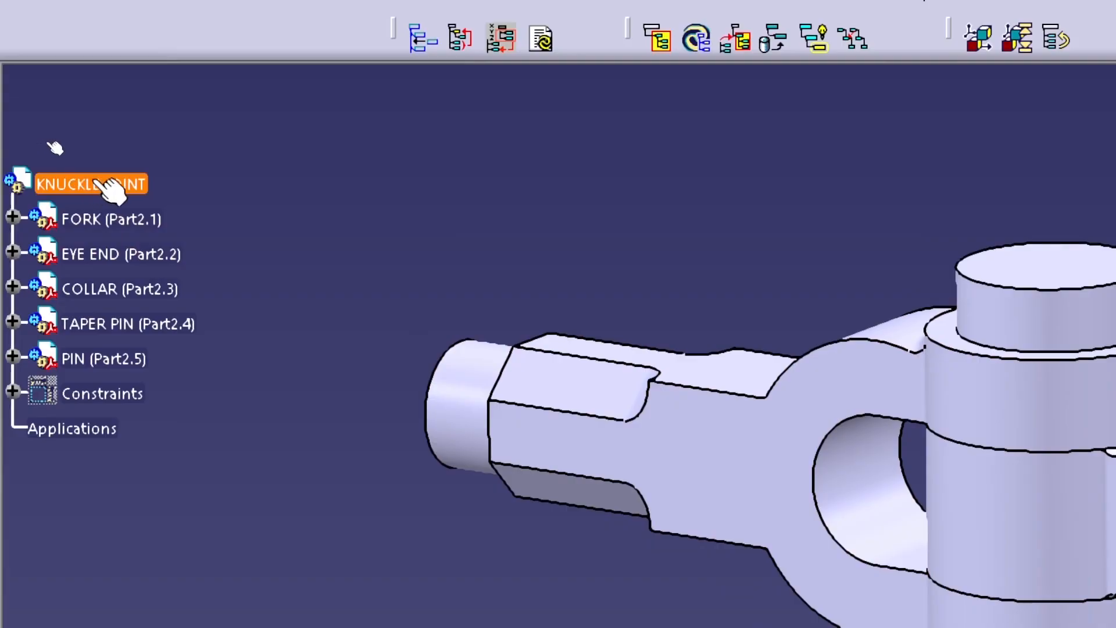
pyautogui.click(14, 179)
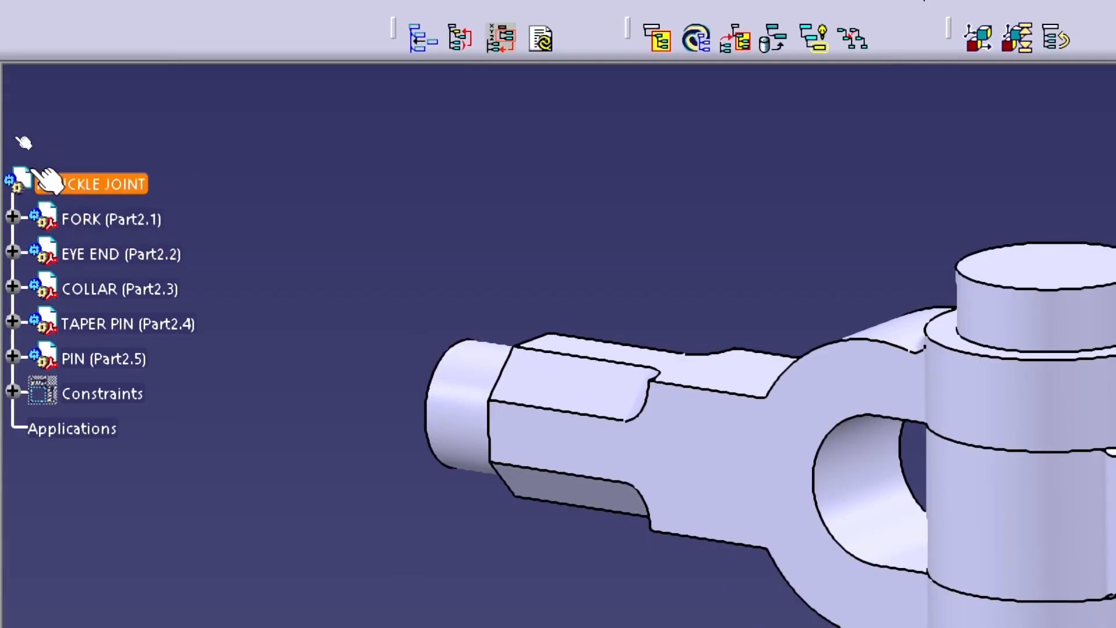
pyautogui.click(125, 183)
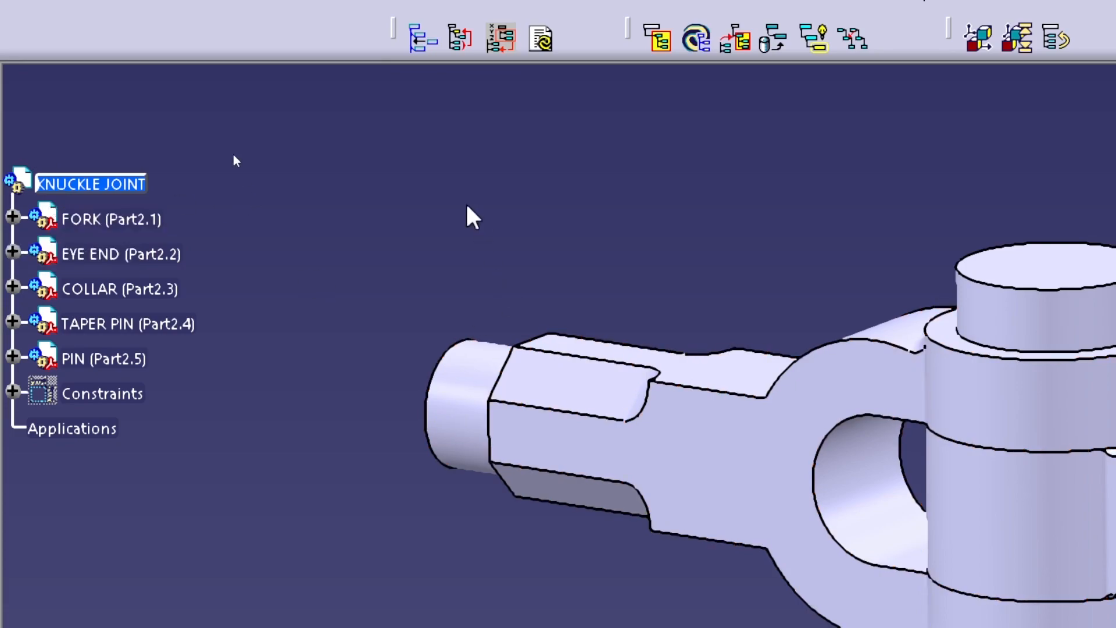
# - Review the FORK component's product properties, close them unchanged, and expand FORK (Part2.1) in the tree
pyautogui.click(52, 226)
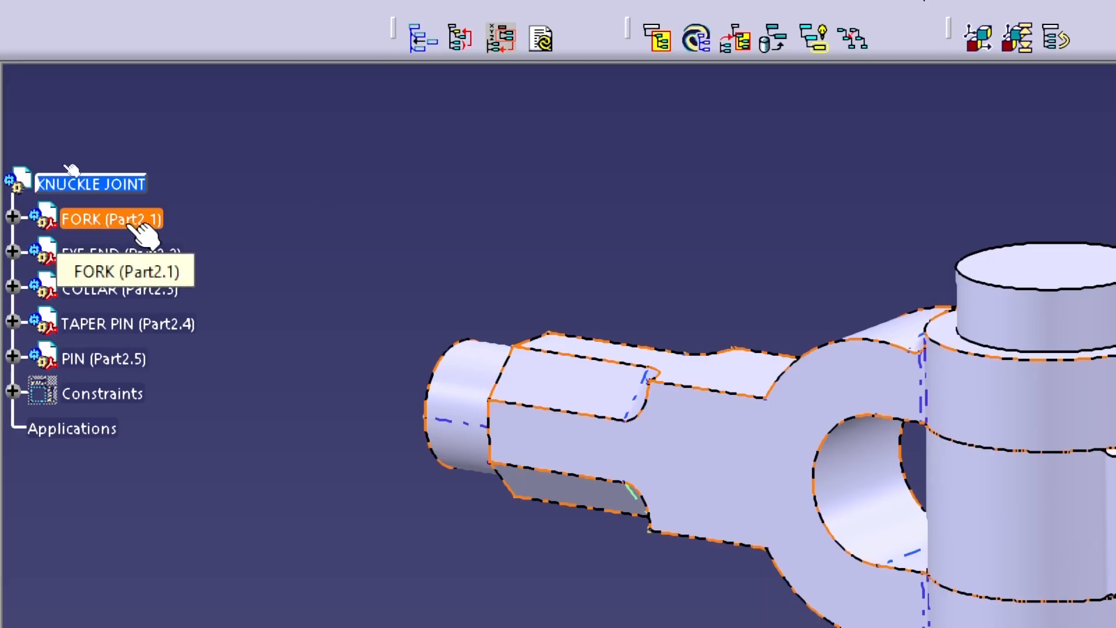
pyautogui.rightClick(82, 217)
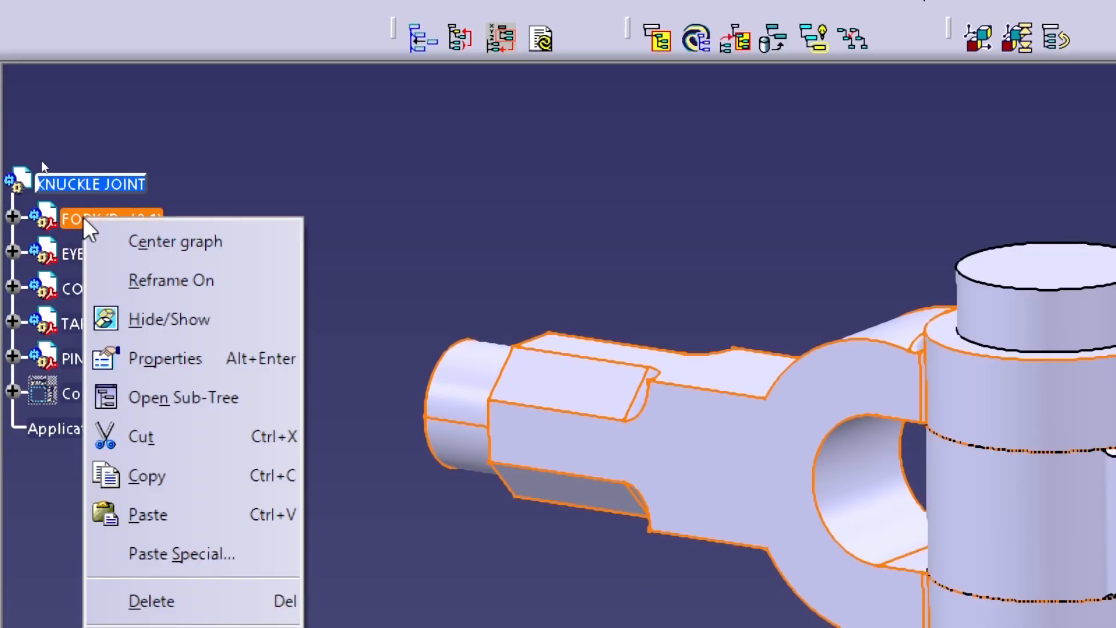
pyautogui.click(162, 358)
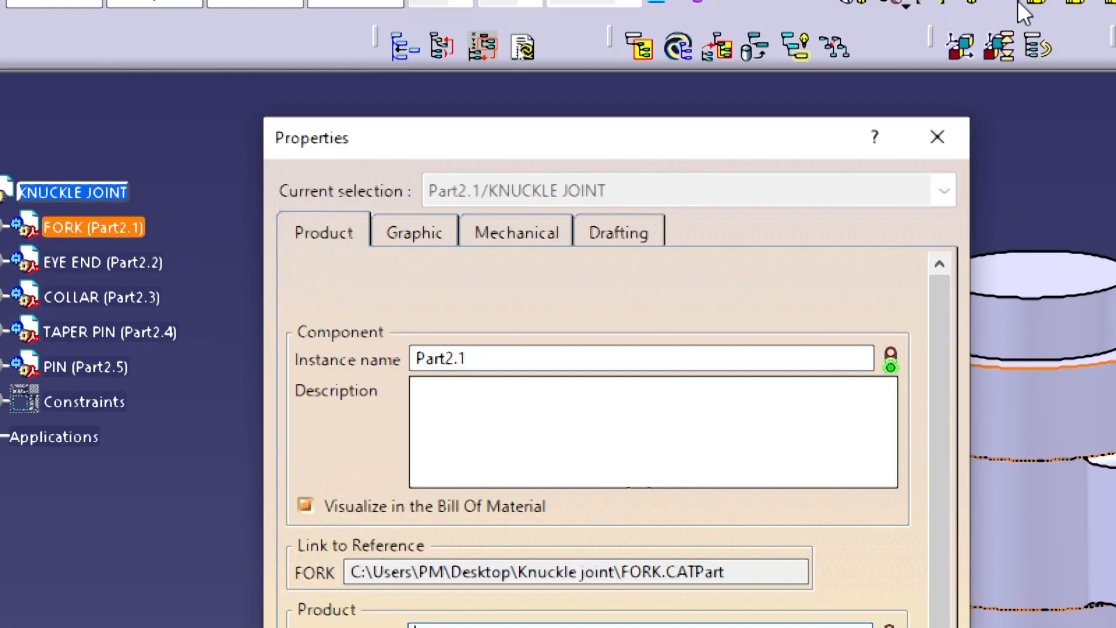
pyautogui.click(940, 54)
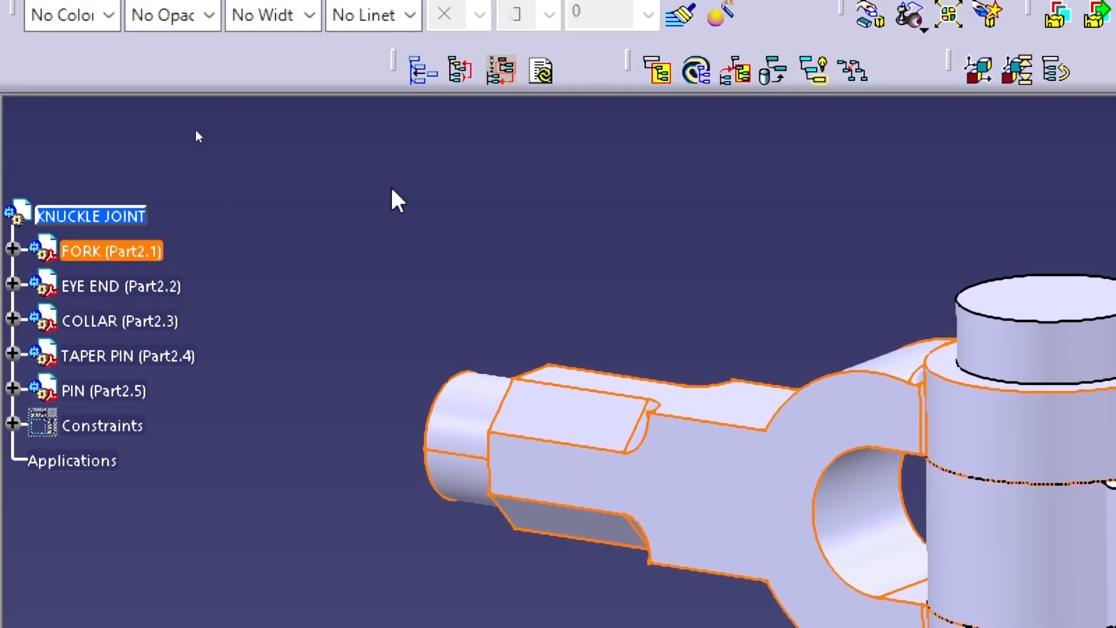
pyautogui.click(12, 249)
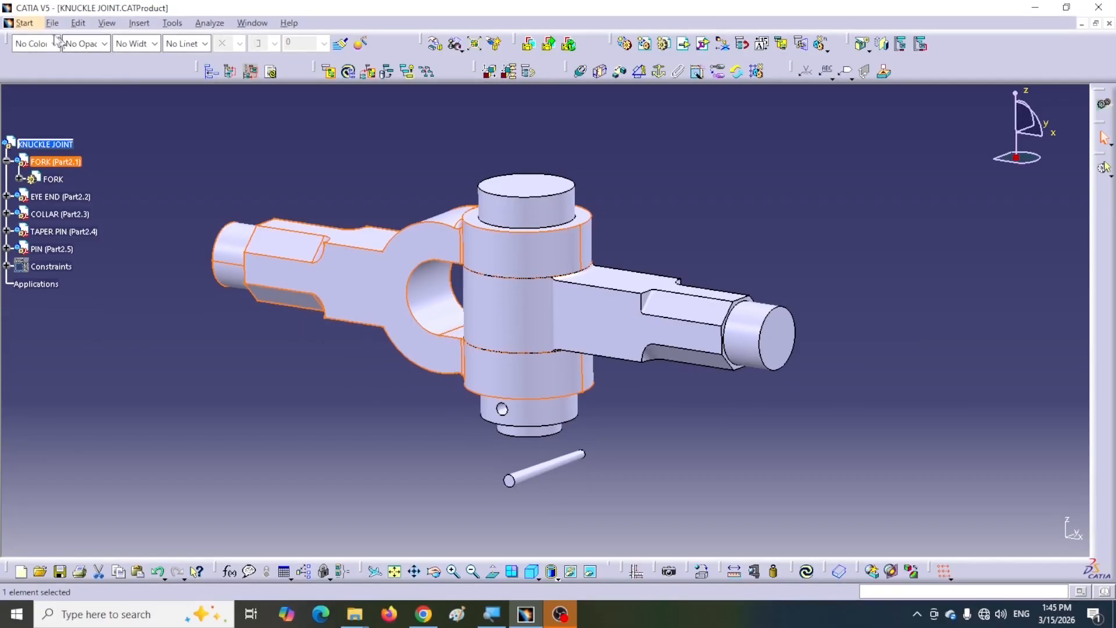
# - Create a new, empty part in the Part Design workbench
pyautogui.click(25, 22)
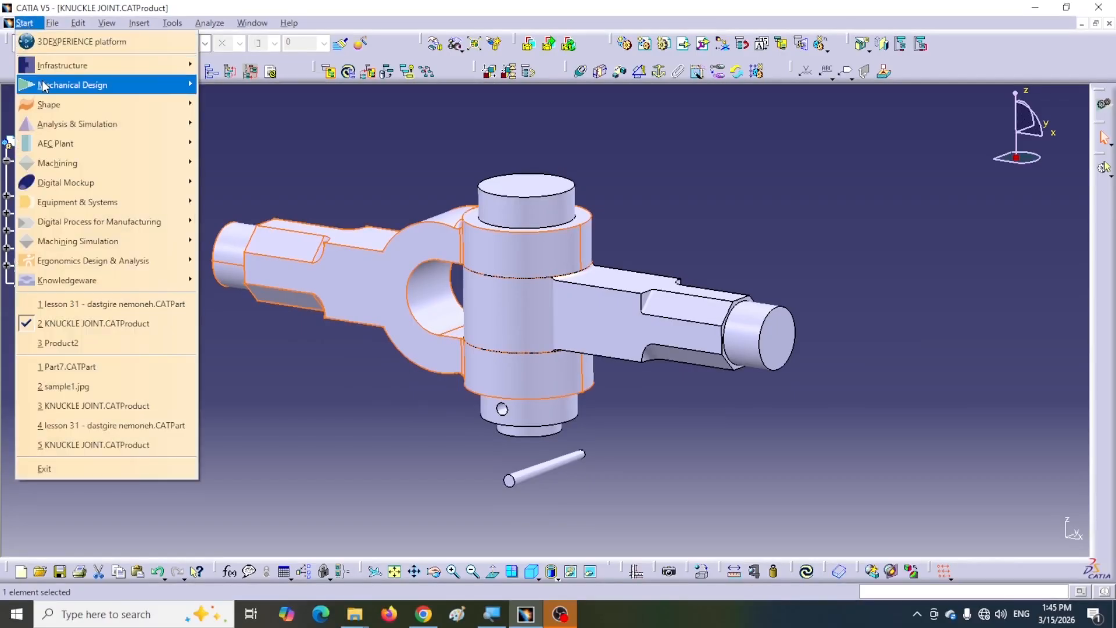
pyautogui.moveTo(47, 86)
pyautogui.click(220, 90)
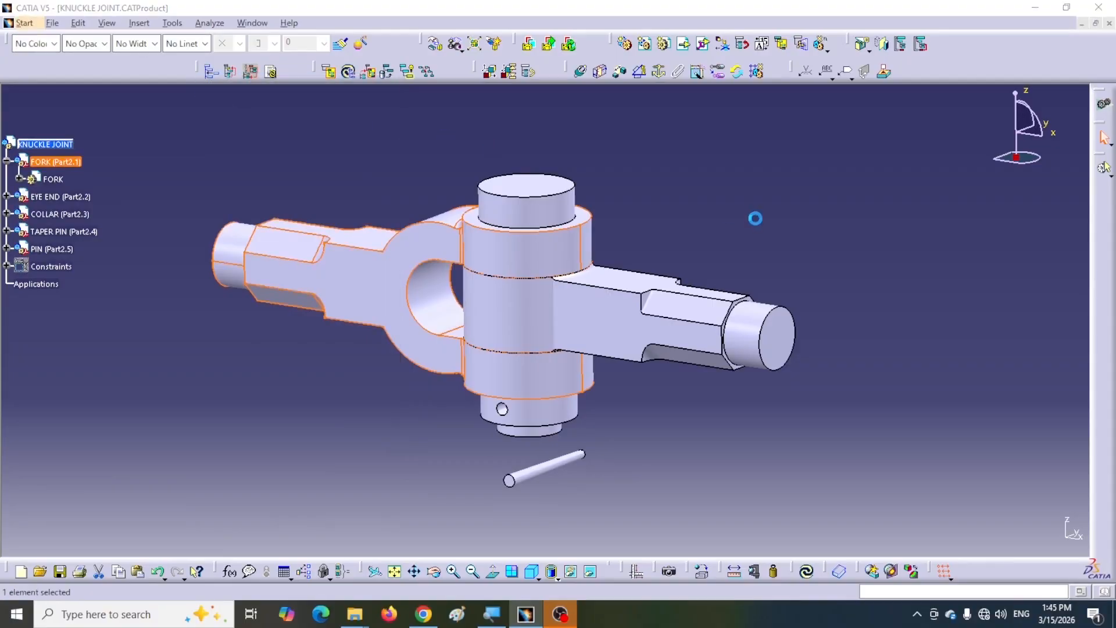
pyautogui.click(570, 438)
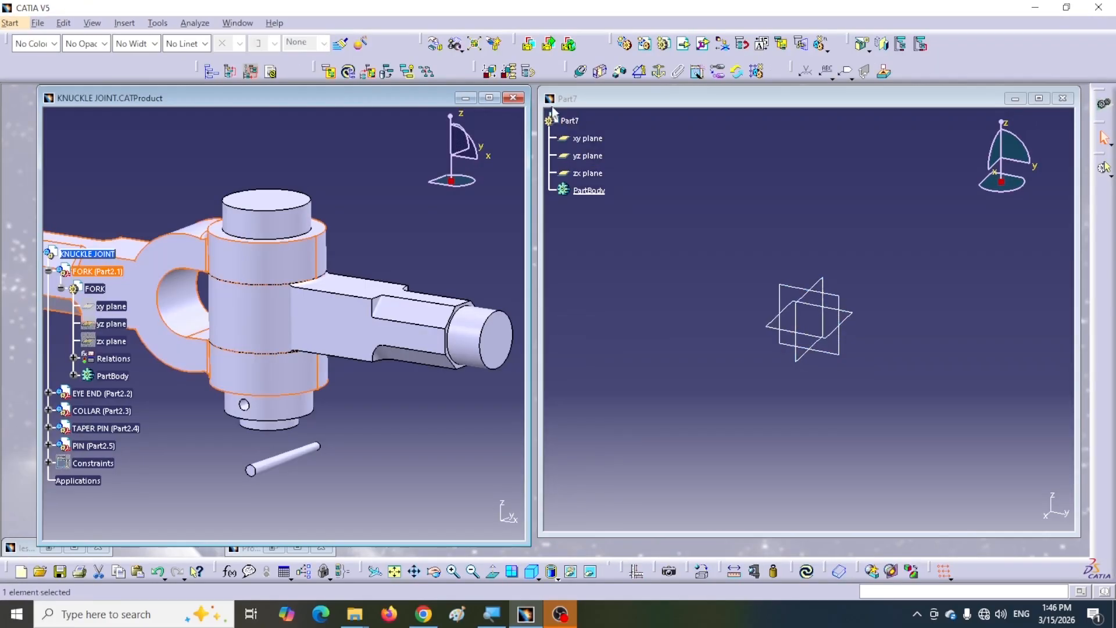
# - Compare the new part's tree with the FORK, EYE END and COLLAR parts, expanding EYE END and COLLAR down to their PartBody and collapsing them again
pyautogui.click(557, 119)
pyautogui.click(119, 377)
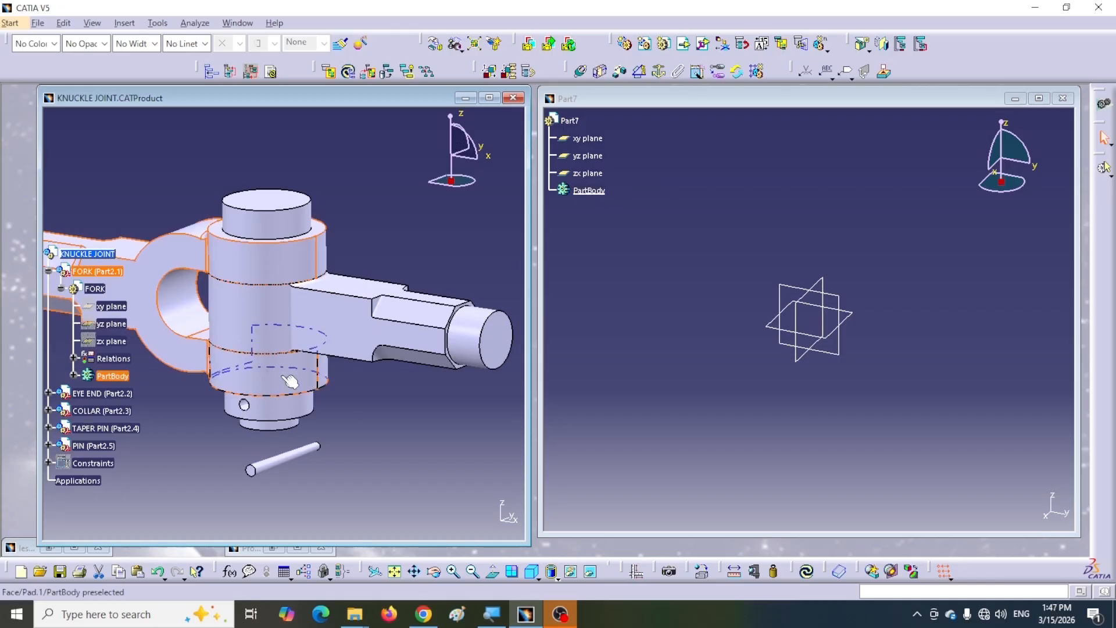
pyautogui.click(49, 394)
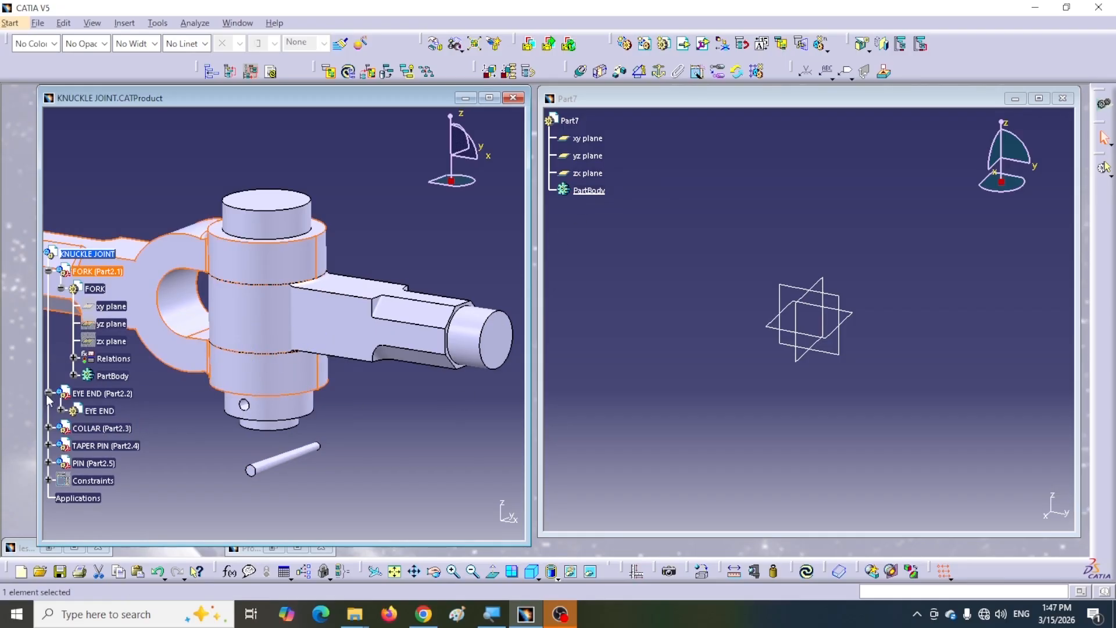
pyautogui.click(61, 410)
pyautogui.scroll(-2, 100, 338)
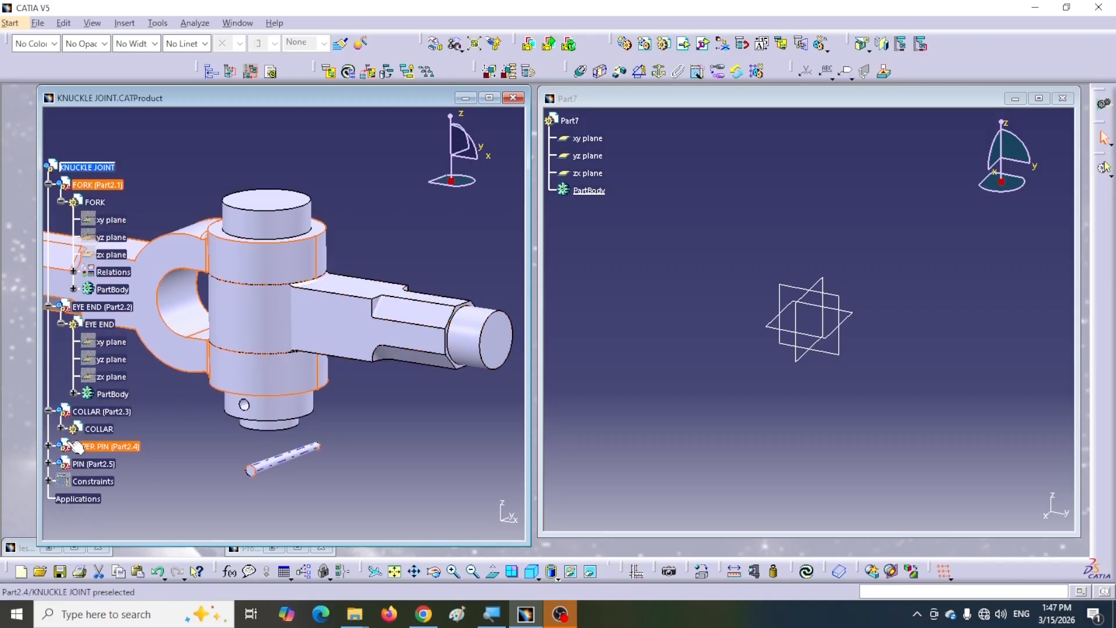
pyautogui.click(48, 411)
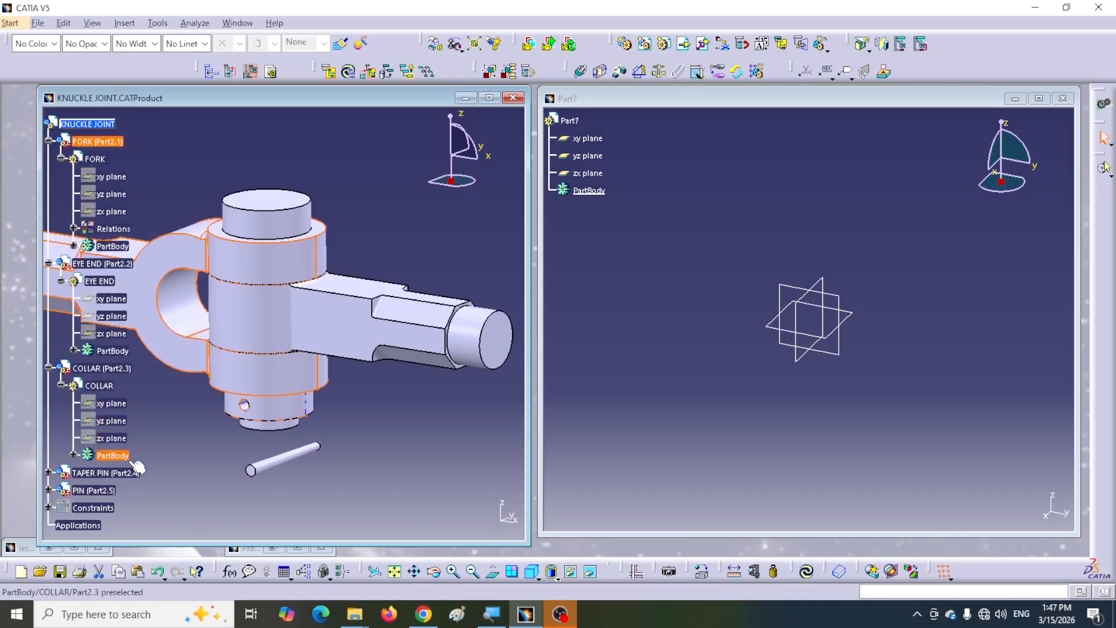
pyautogui.click(49, 368)
pyautogui.click(48, 264)
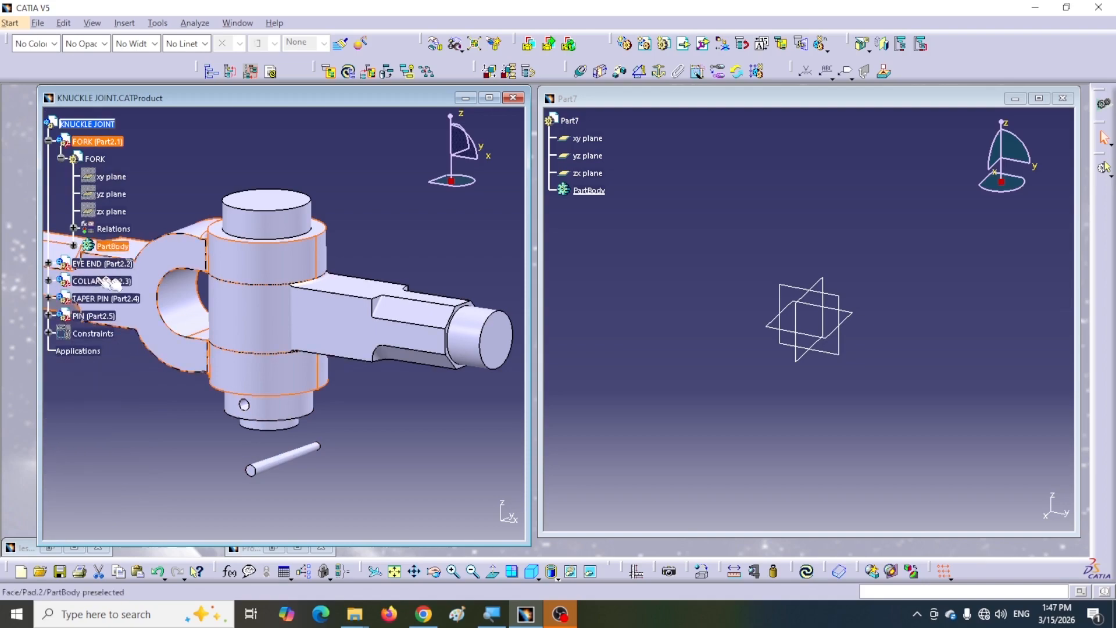
# - Expand the FORK's PartBody and examine the sketches under Pocket.1, Hole.1 and Pocket.2
pyautogui.scroll(1, 175, 343)
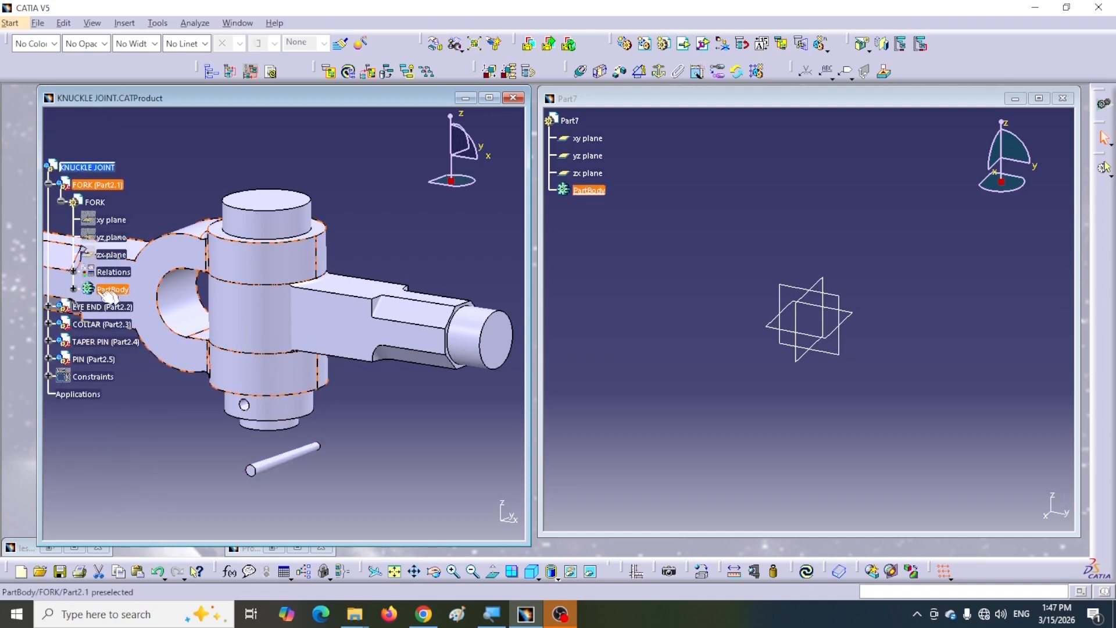
pyautogui.click(73, 290)
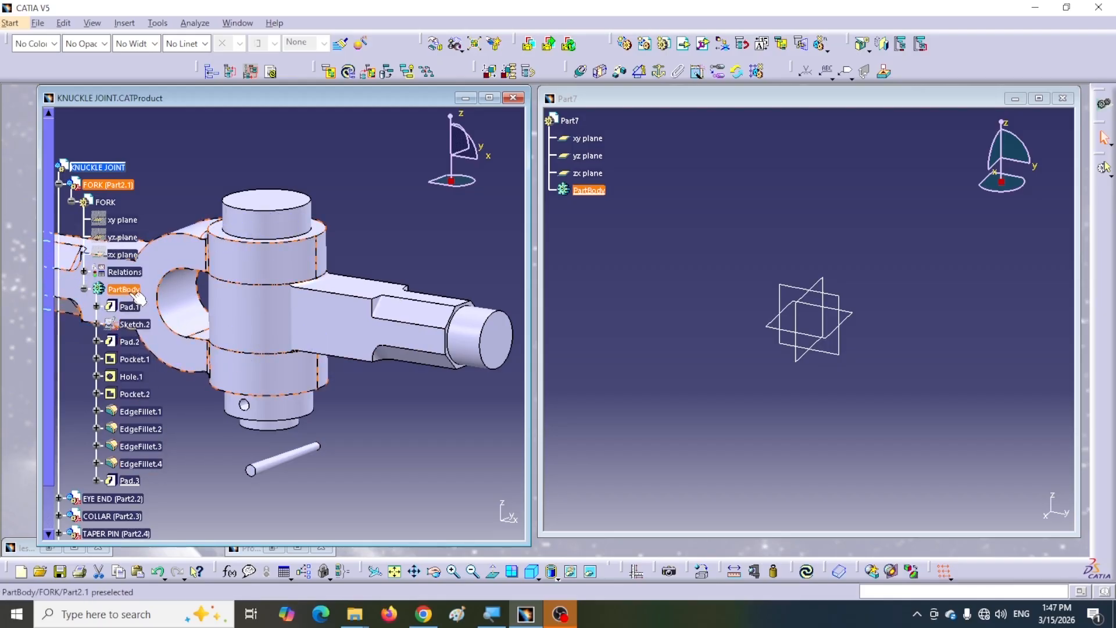
pyautogui.click(141, 328)
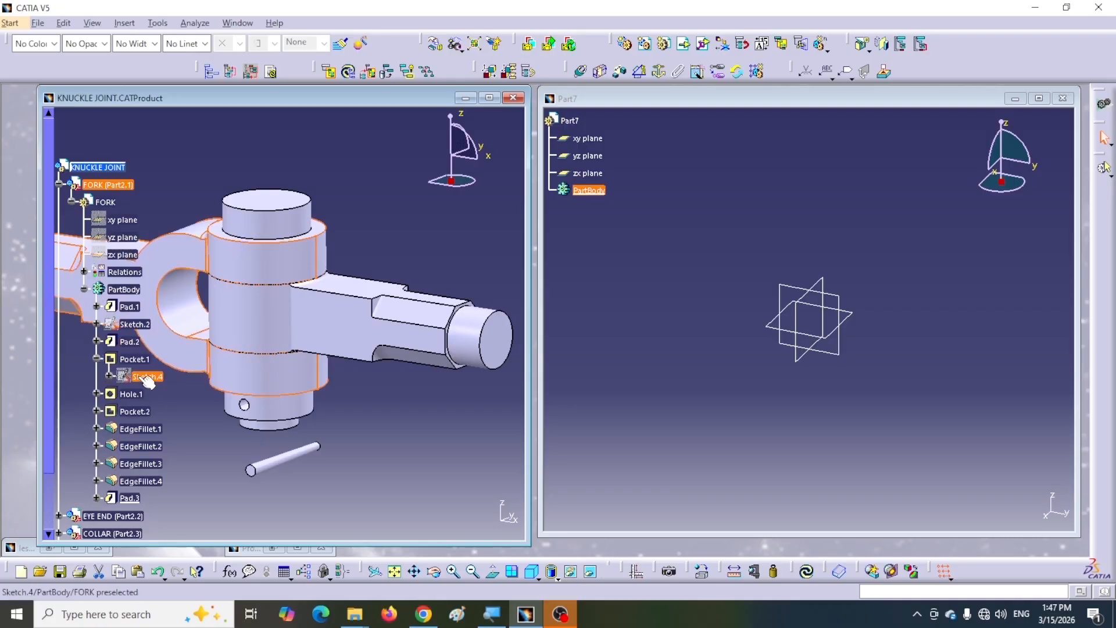
pyautogui.click(96, 393)
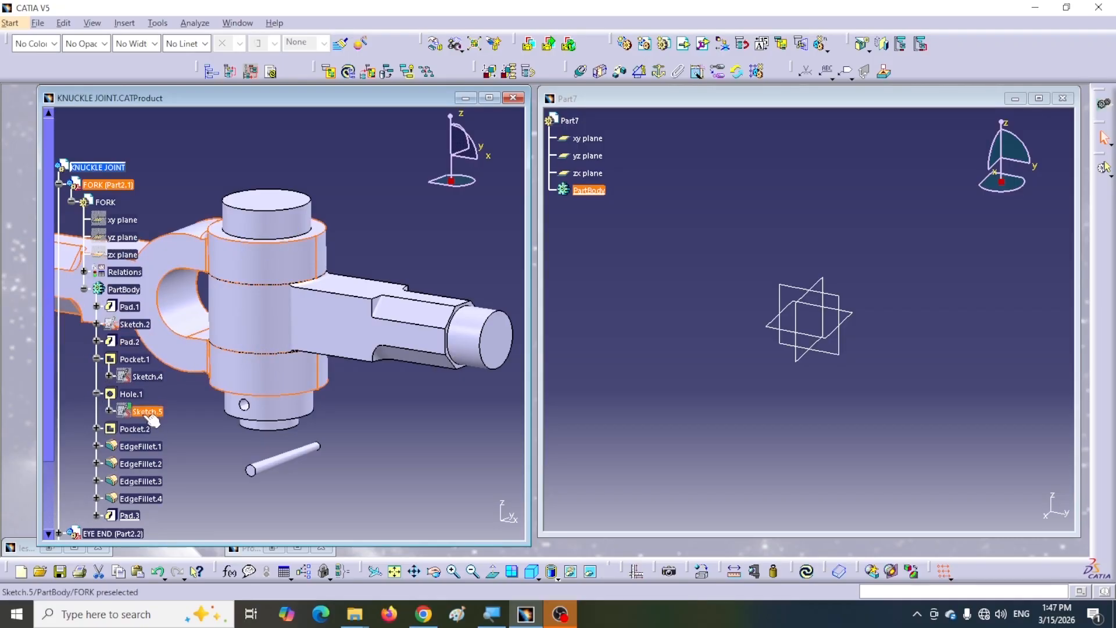
pyautogui.click(96, 429)
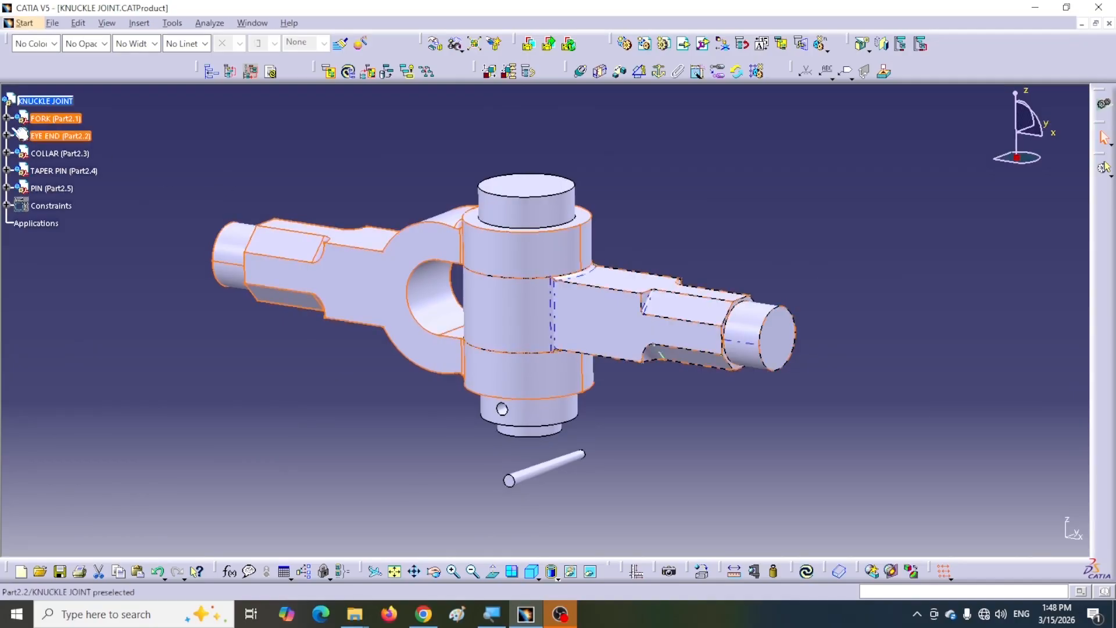
# - Reopen the FORK branch in the assembly tree and collapse the feature list of its PartBody
pyautogui.click(7, 118)
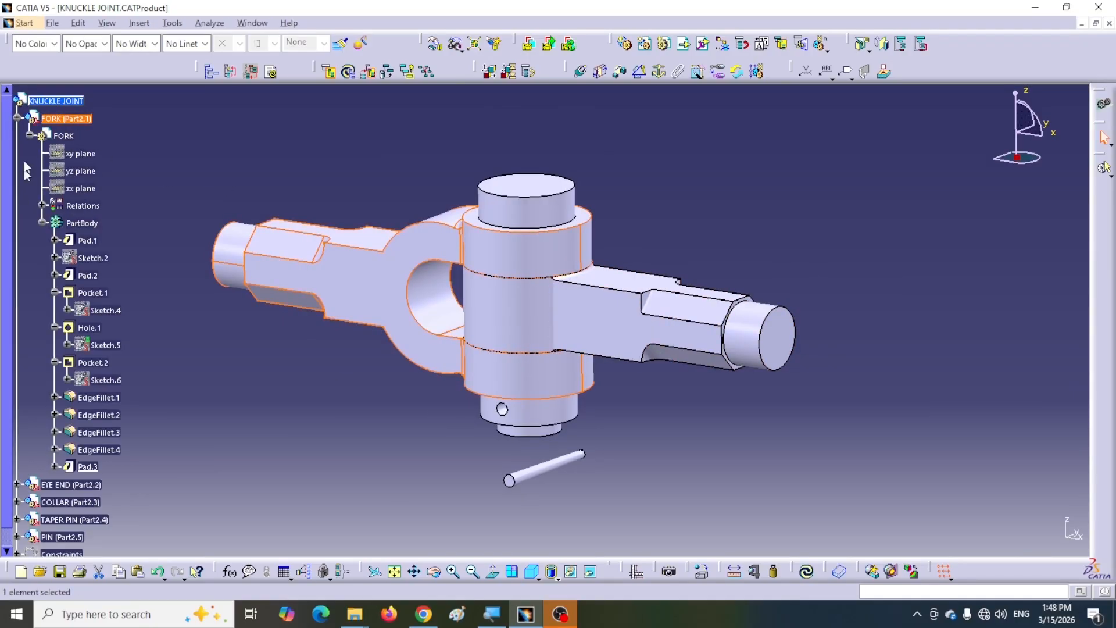
pyautogui.click(41, 222)
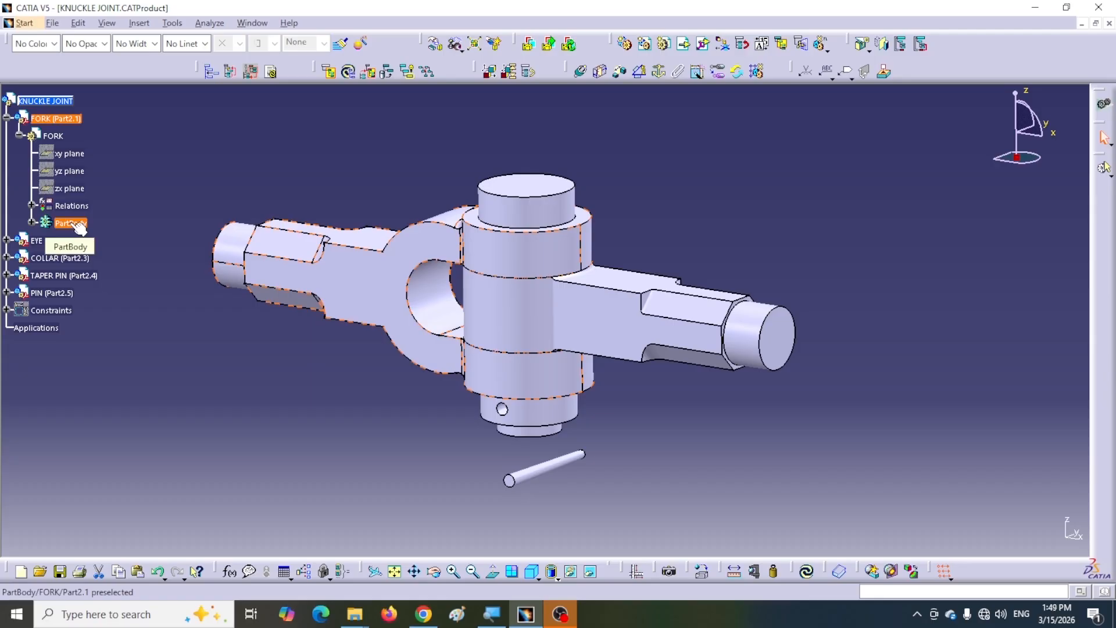
pyautogui.click(79, 226)
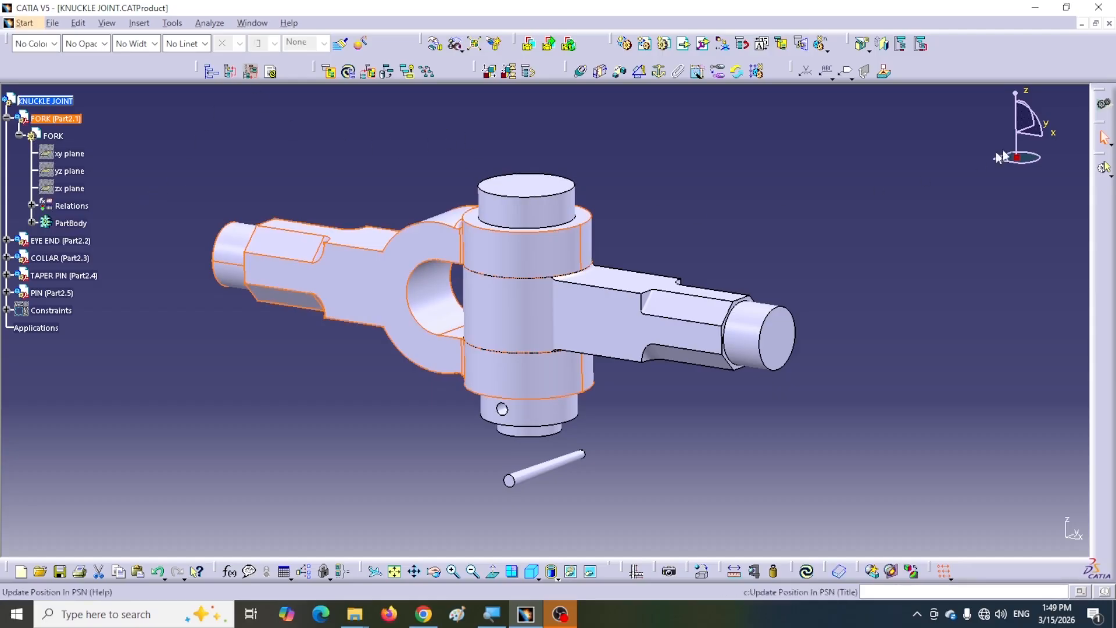
# - Switch from the knuckle joint assembly to the Part7 window and rename its PartBody as "my body"
pyautogui.click(1083, 24)
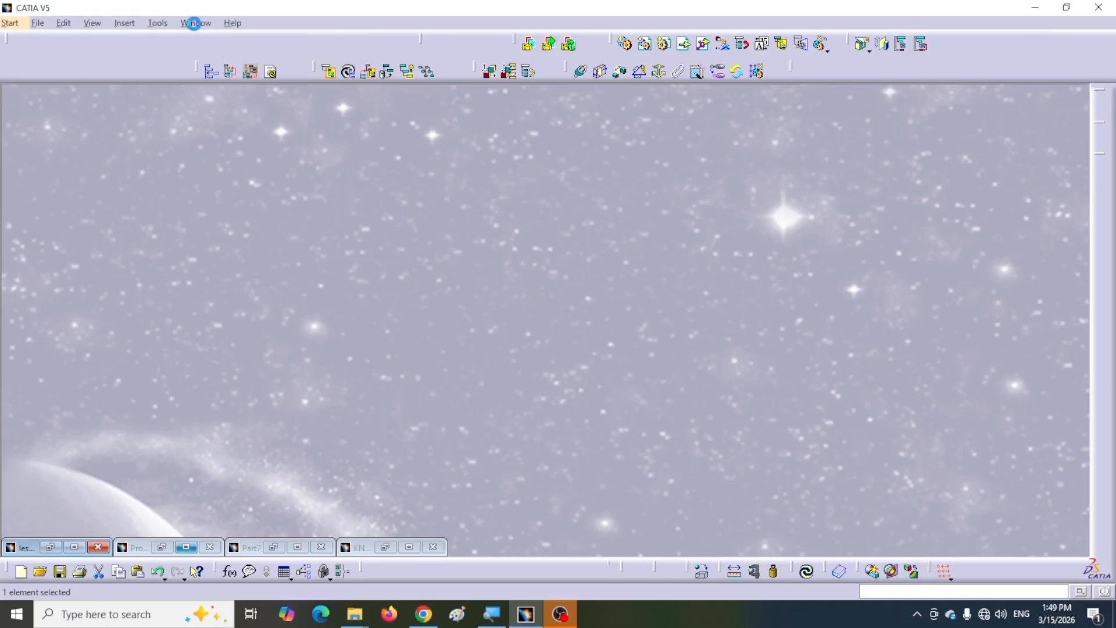
pyautogui.click(194, 23)
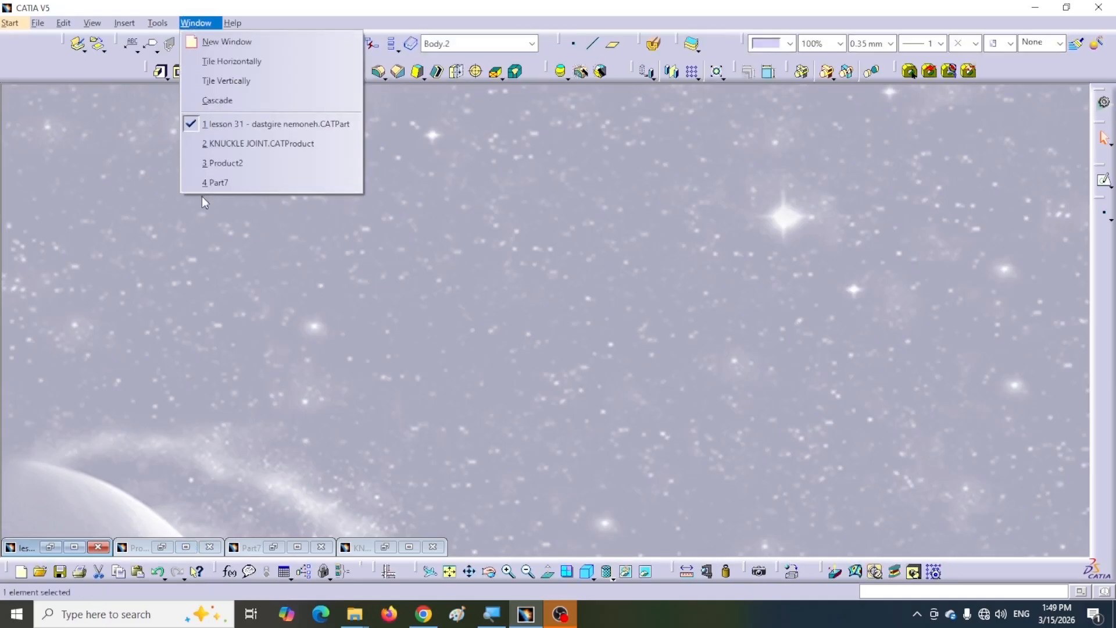
pyautogui.click(218, 181)
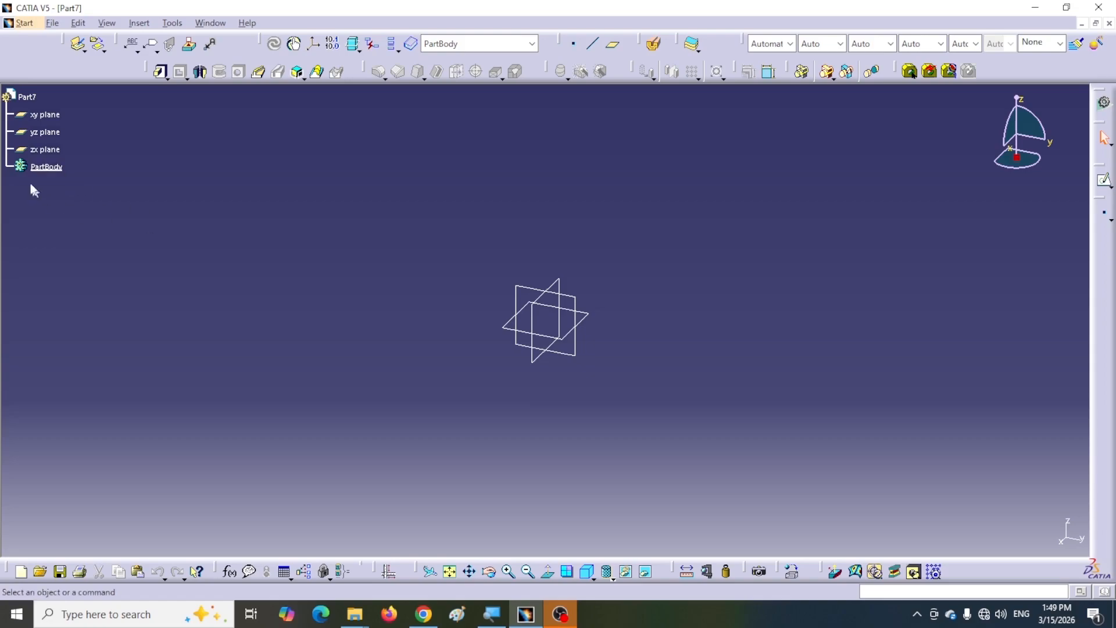
pyautogui.rightClick(56, 168)
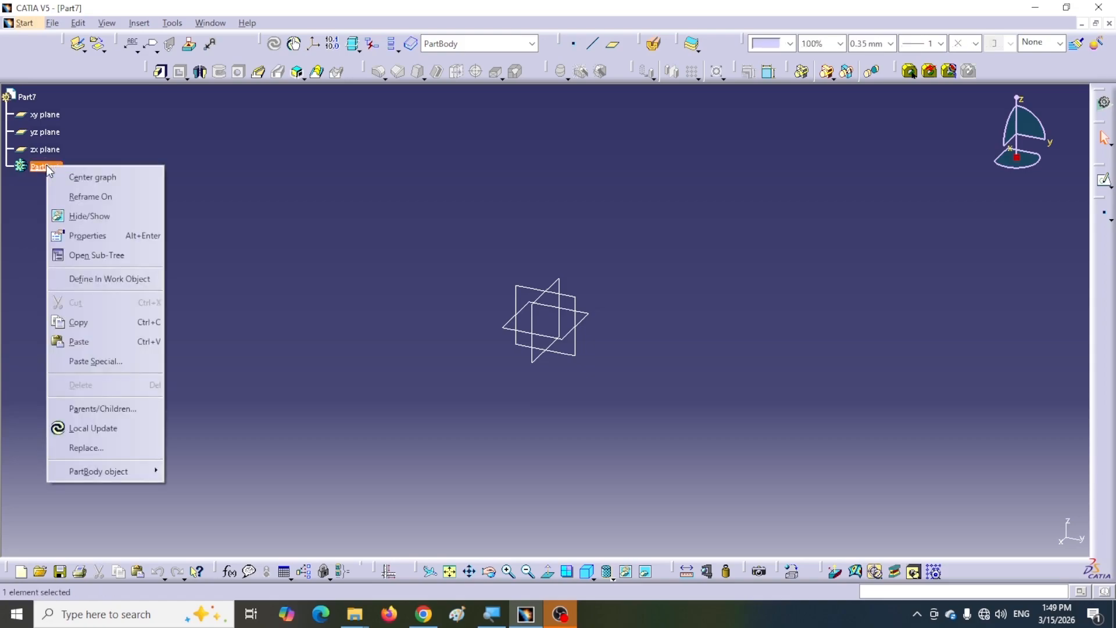
pyautogui.click(88, 234)
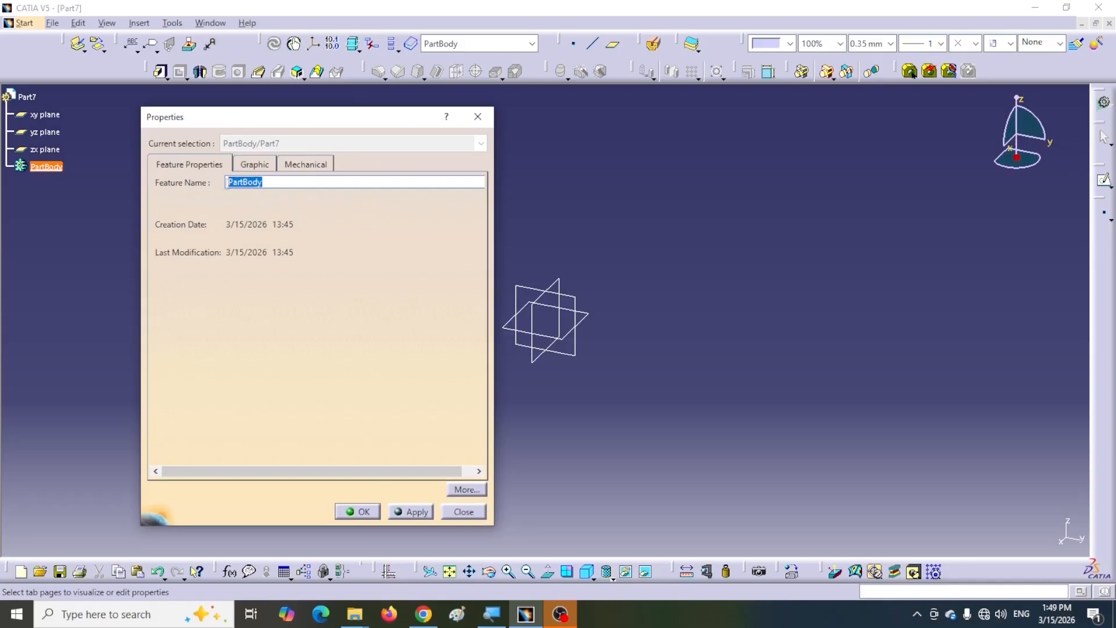
pyautogui.write('my body')
pyautogui.click(357, 511)
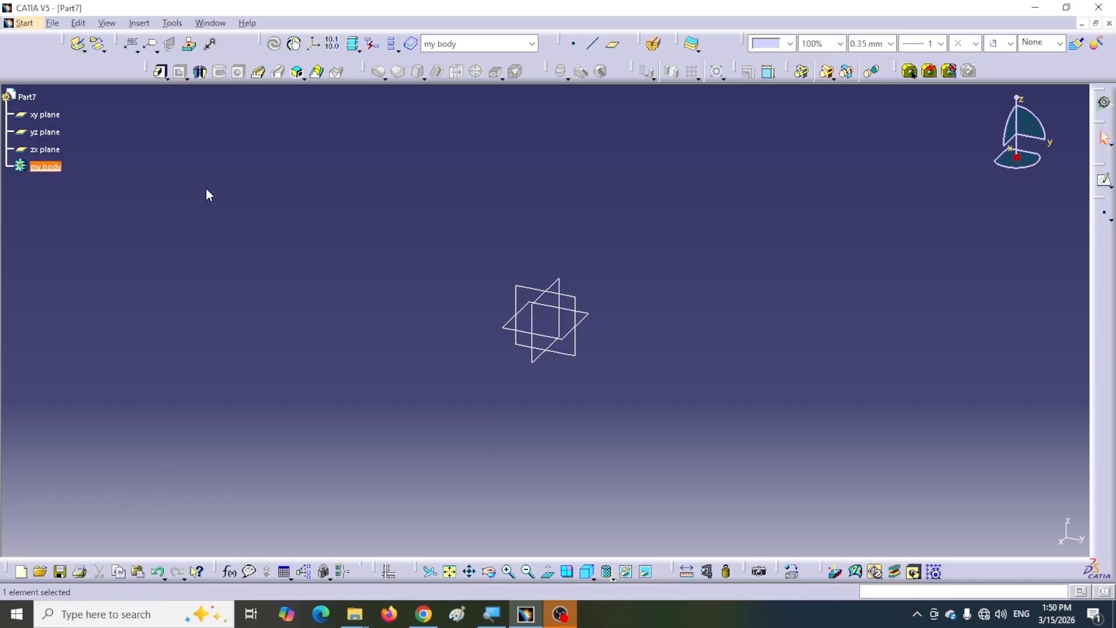
# - Switch to lesson 31 - dastgire nemoneh.CATPart and examine the handle with its PartBody and Body.2 features
pyautogui.click(207, 24)
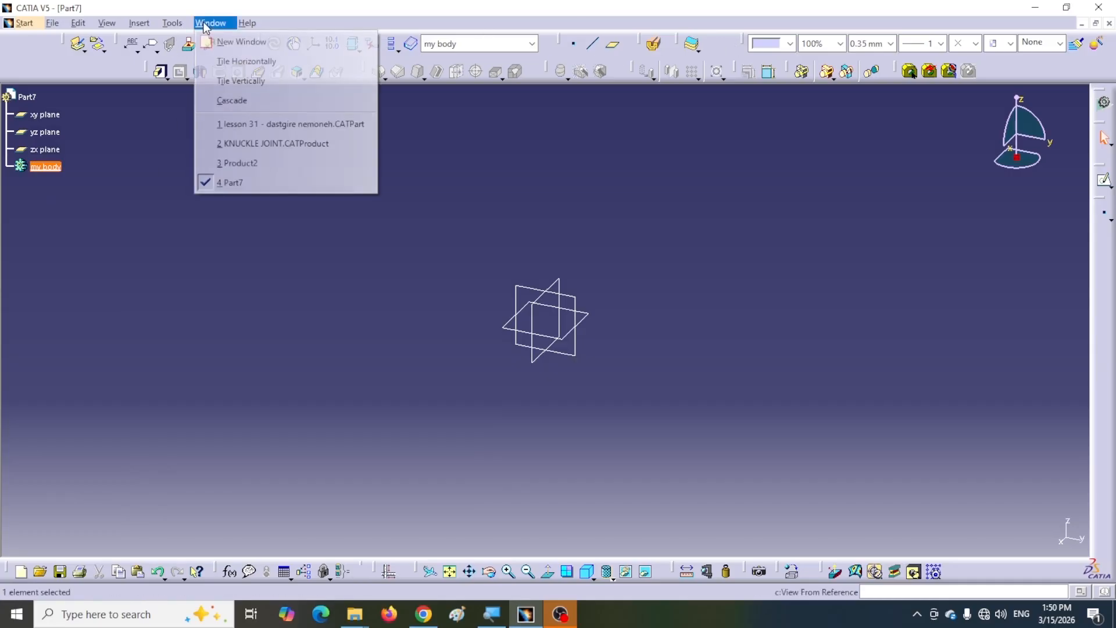
pyautogui.click(285, 123)
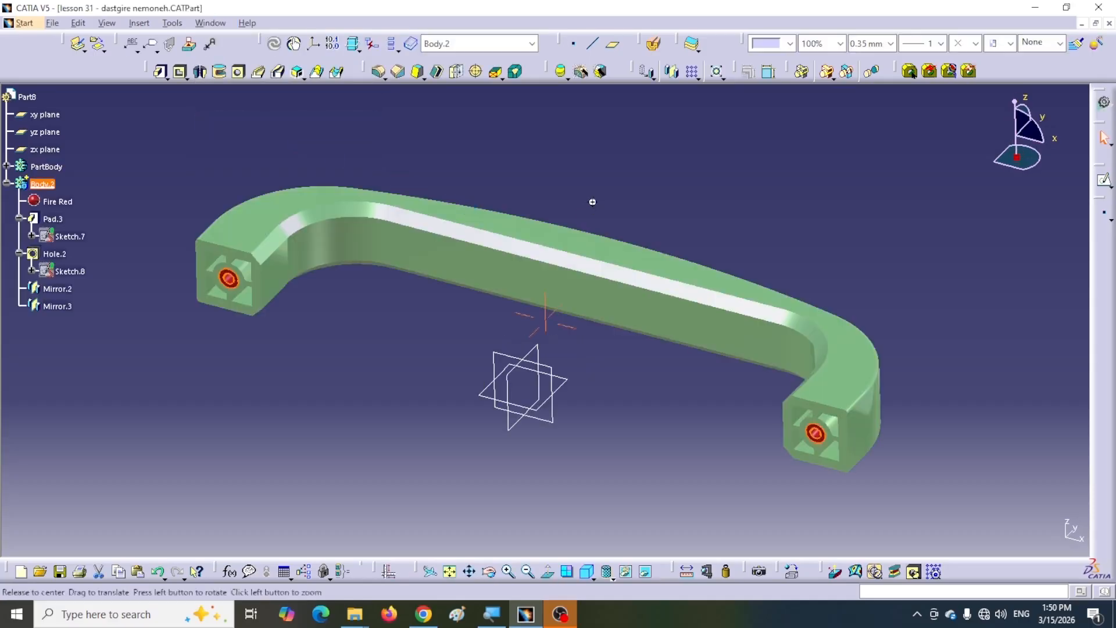
pyautogui.moveTo(592, 201); pyautogui.dragTo(664, 205, button='middle')
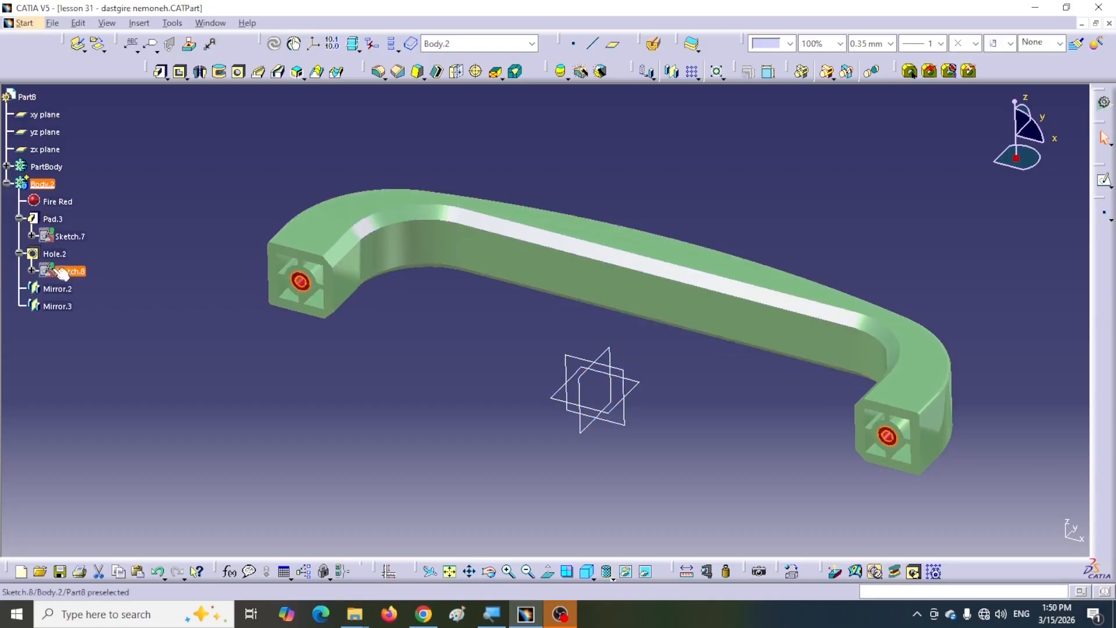
# - Collapse the Body.2 branch of the handle and switch to the Part7 window
pyautogui.click(40, 184)
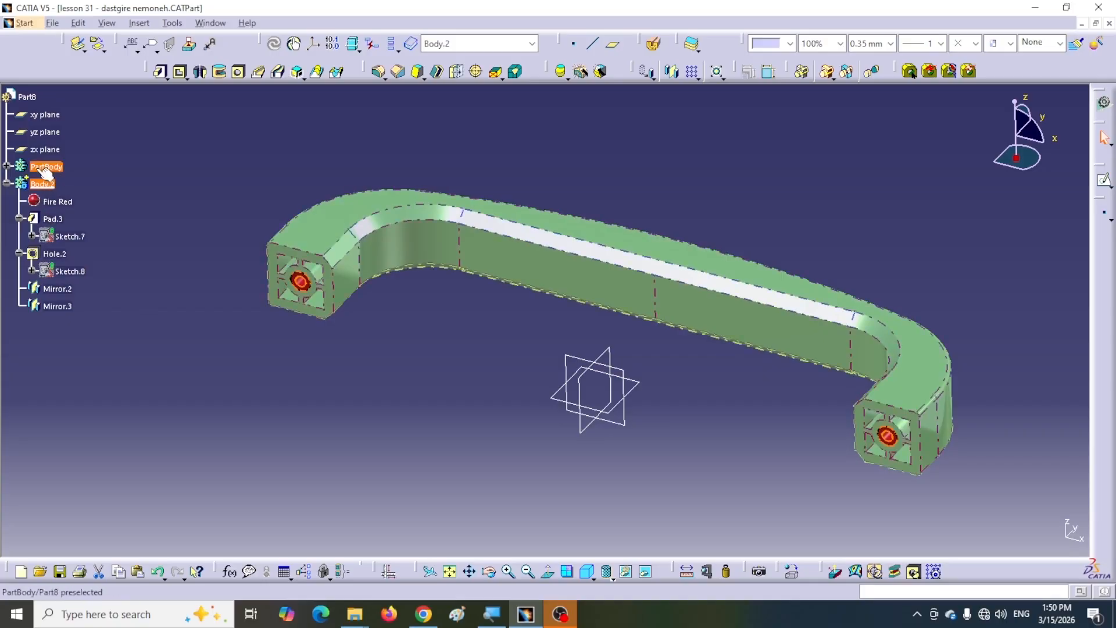
pyautogui.click(7, 183)
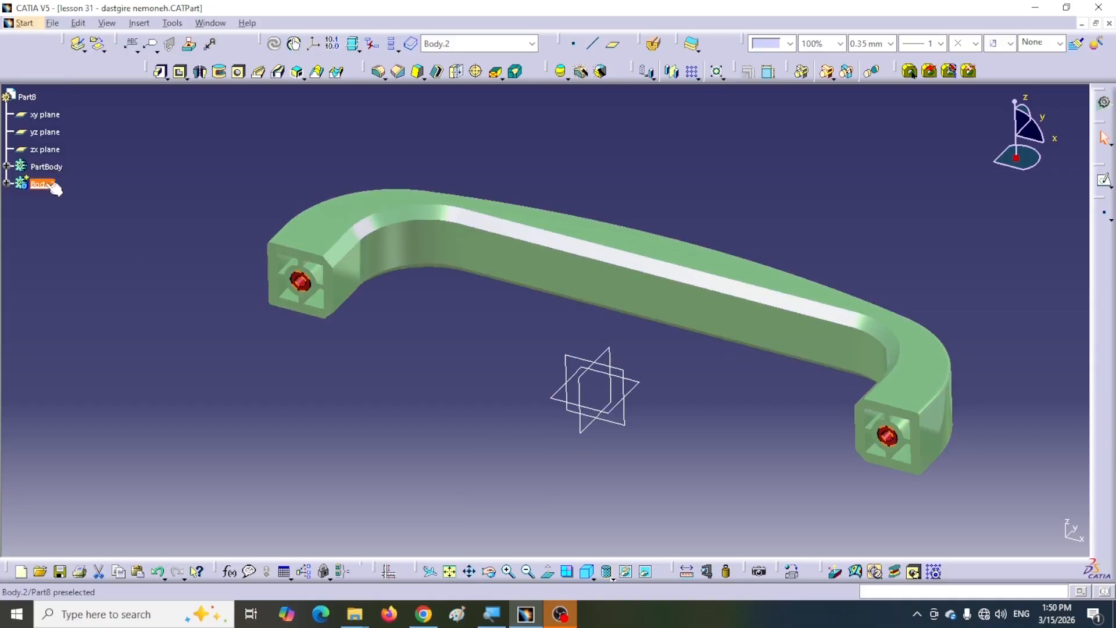
pyautogui.click(209, 23)
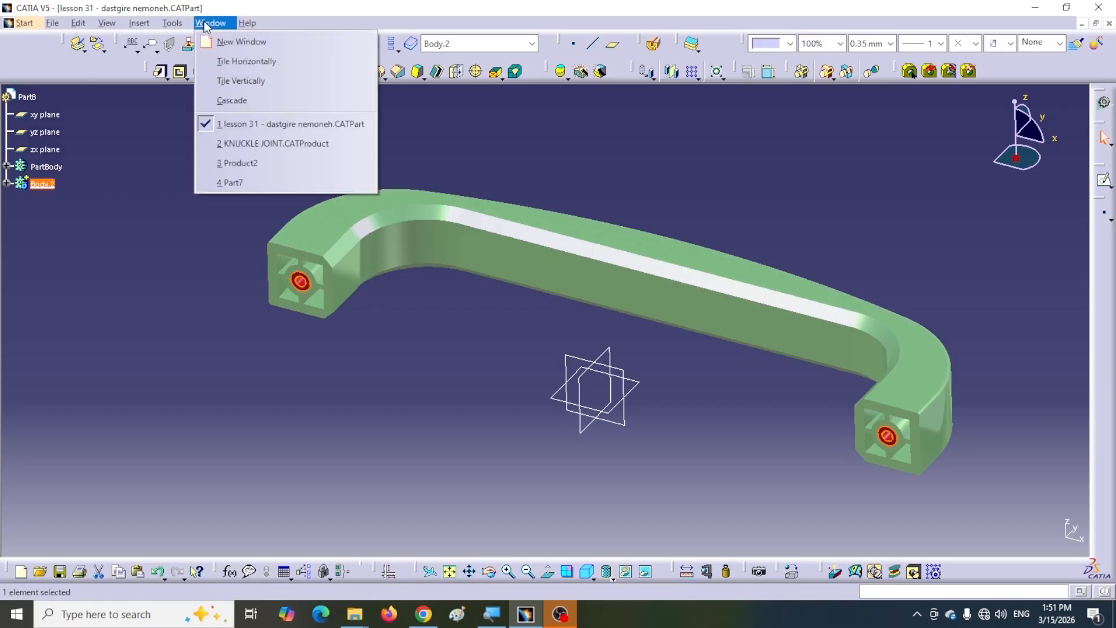
pyautogui.click(232, 186)
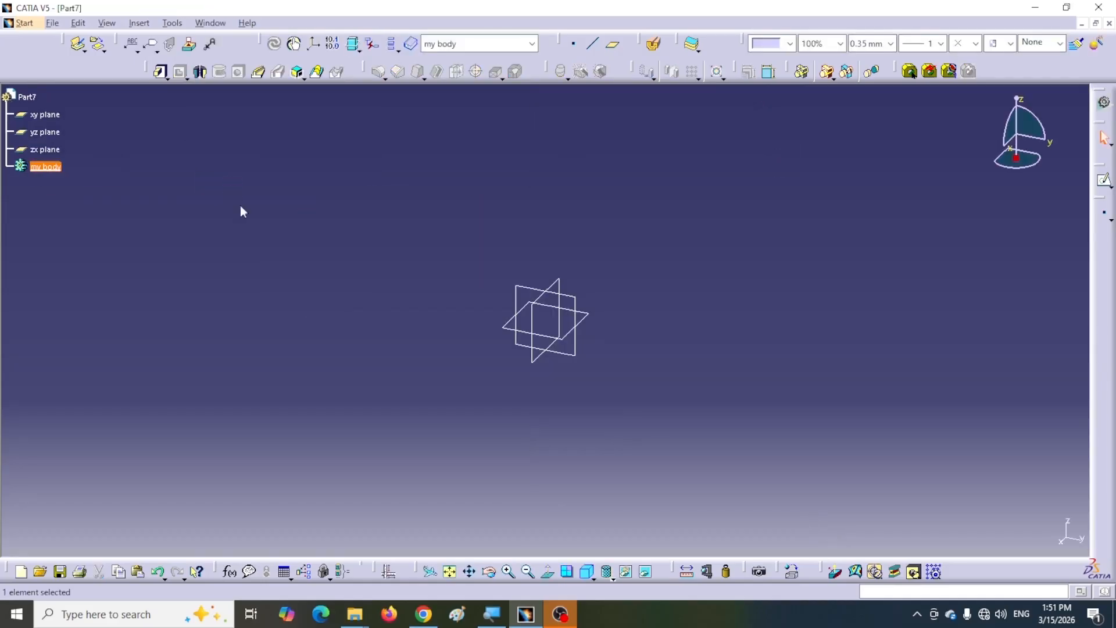
# - Sketch a centered rectangle around the origin on the xy plane of Part7
pyautogui.click(87, 200)
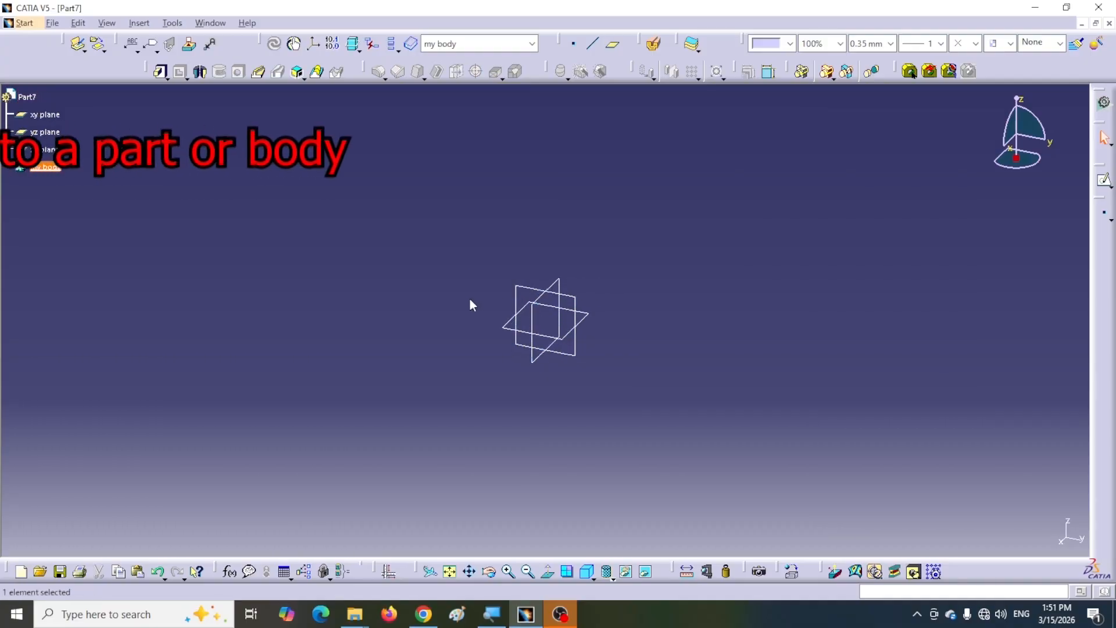
pyautogui.click(590, 323)
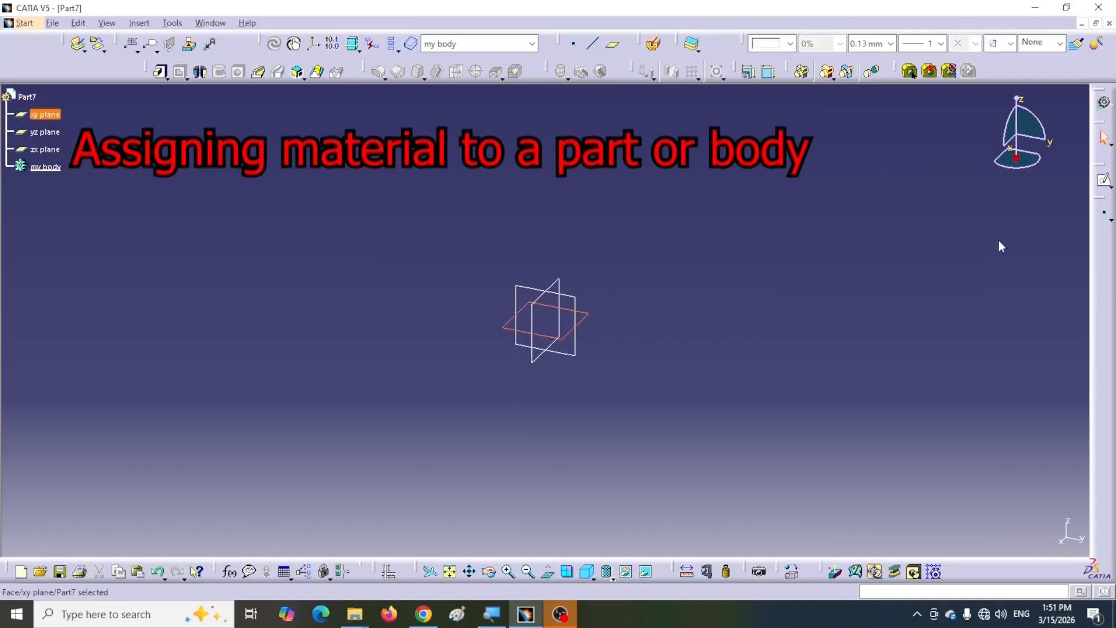
pyautogui.click(1102, 185)
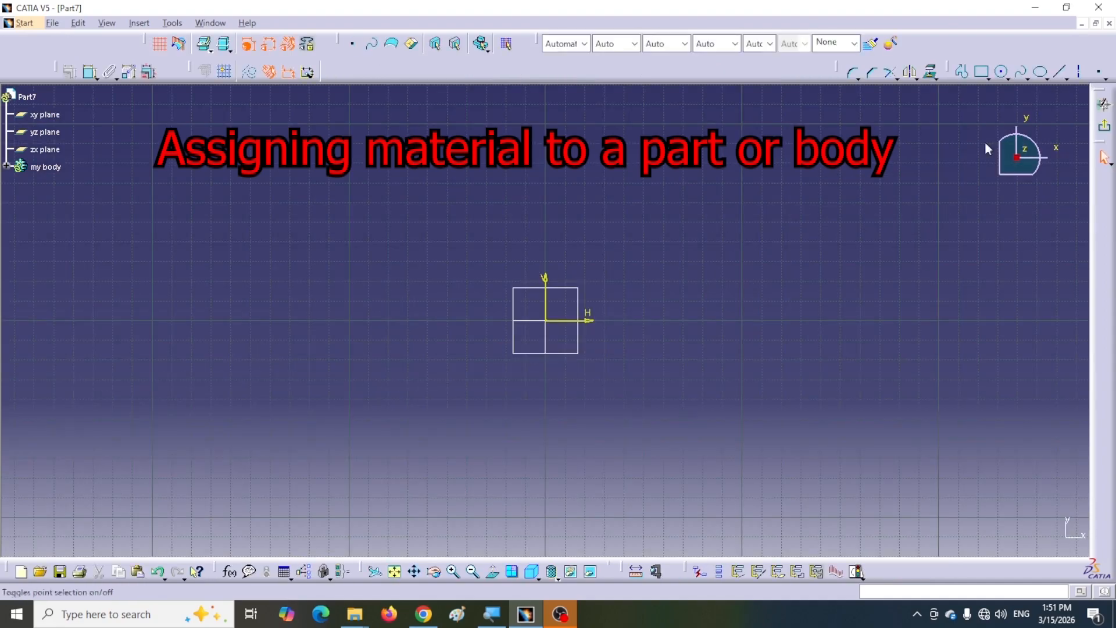
pyautogui.click(988, 78)
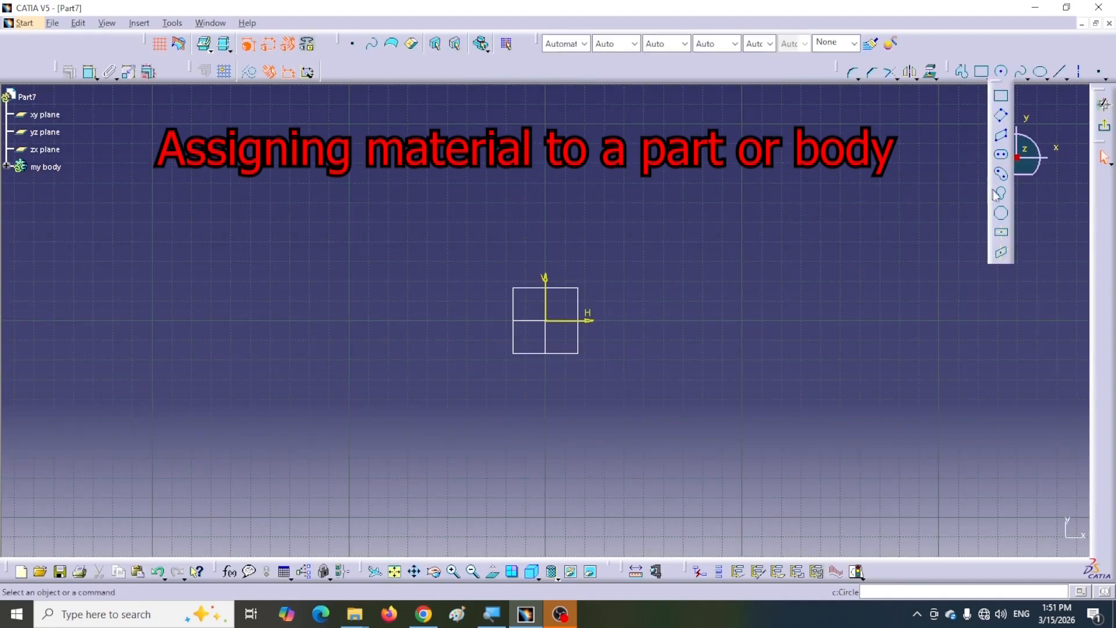
pyautogui.click(1000, 233)
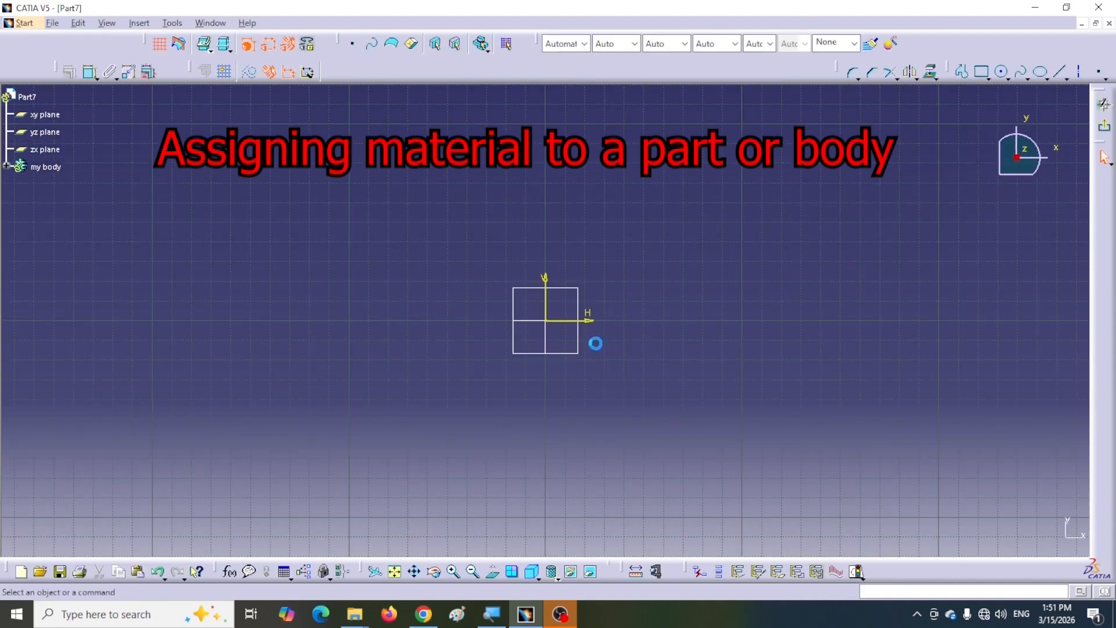
pyautogui.click(545, 320)
pyautogui.click(424, 414)
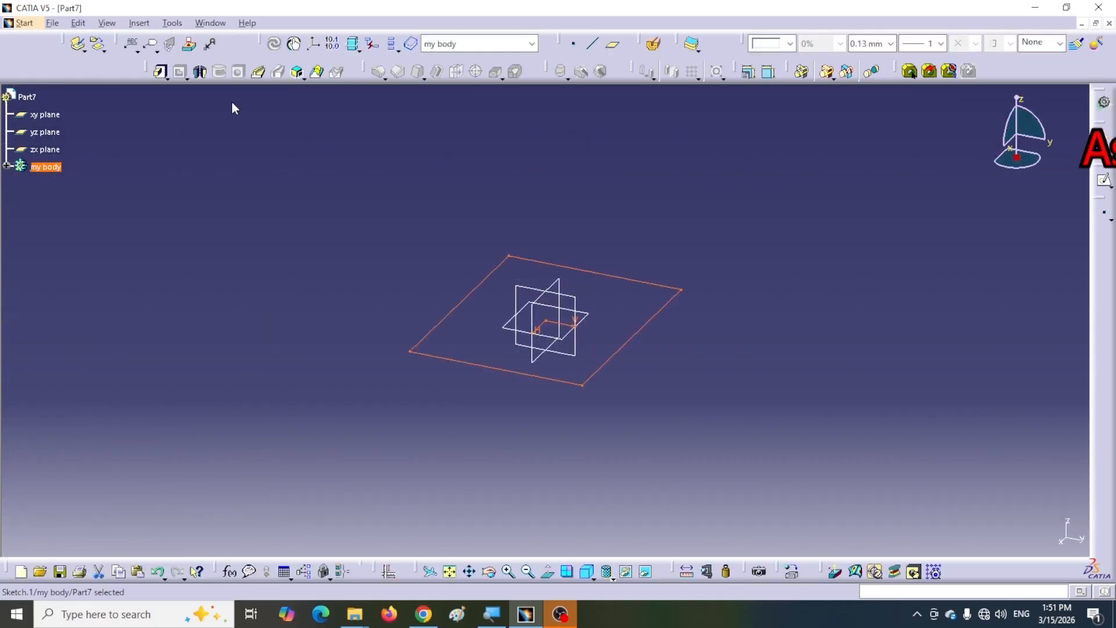
# - Pad the rectangle sketch upward into a solid block by stretching its limit freehand
pyautogui.click(160, 72)
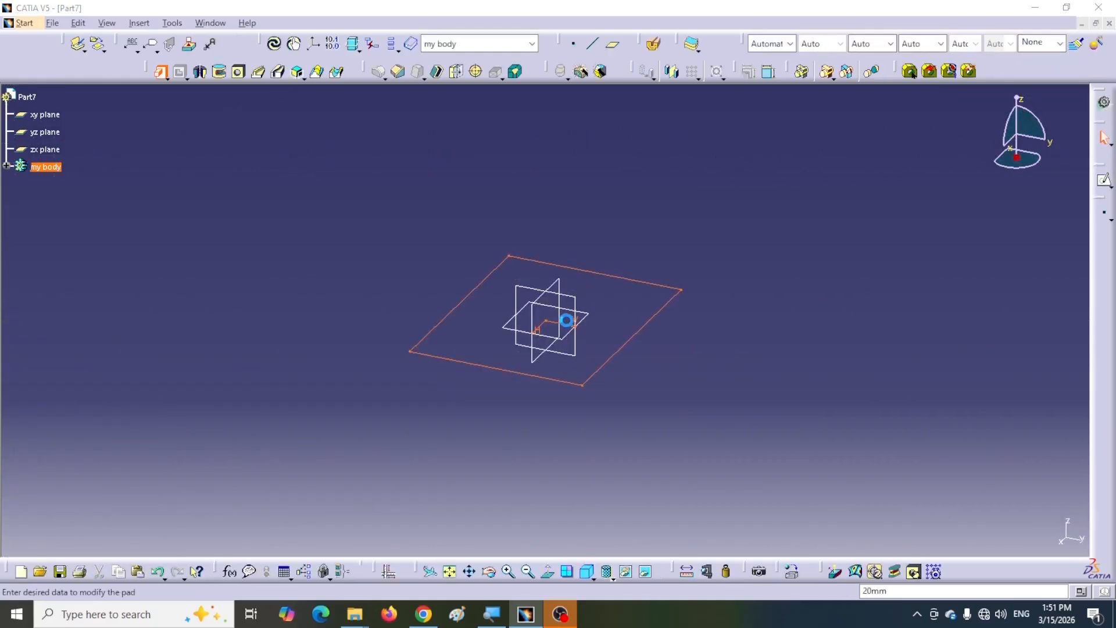
pyautogui.click(563, 319)
pyautogui.moveTo(565, 282); pyautogui.dragTo(566, 194)
pyautogui.click(706, 466)
pyautogui.click(727, 406)
pyautogui.moveTo(727, 406); pyautogui.dragTo(719, 433, button='middle')
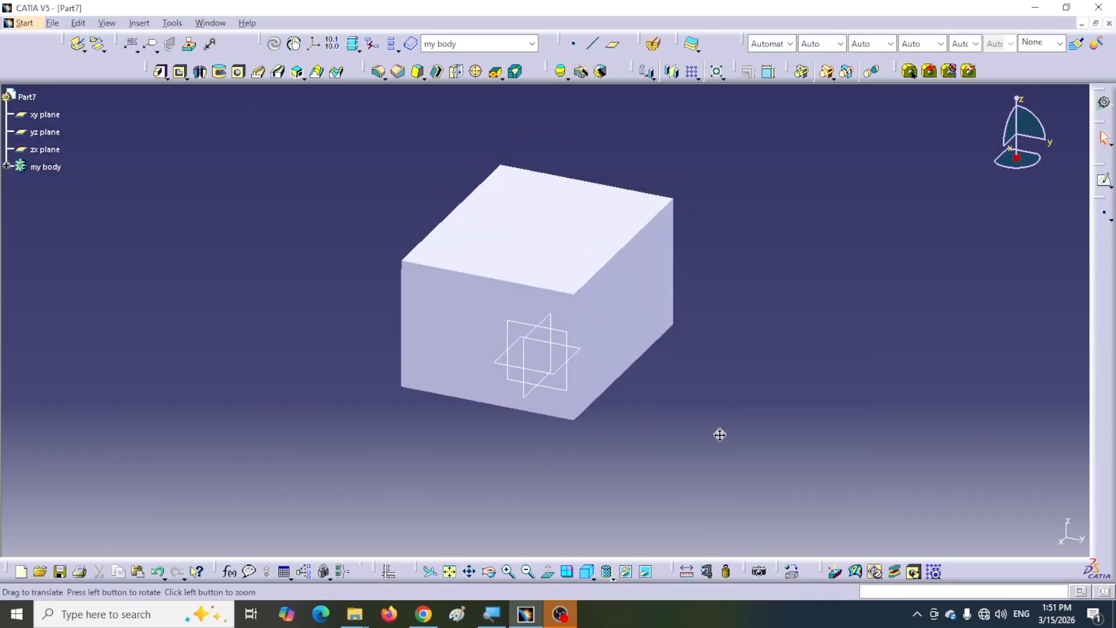
pyautogui.click(613, 580)
pyautogui.click(475, 461)
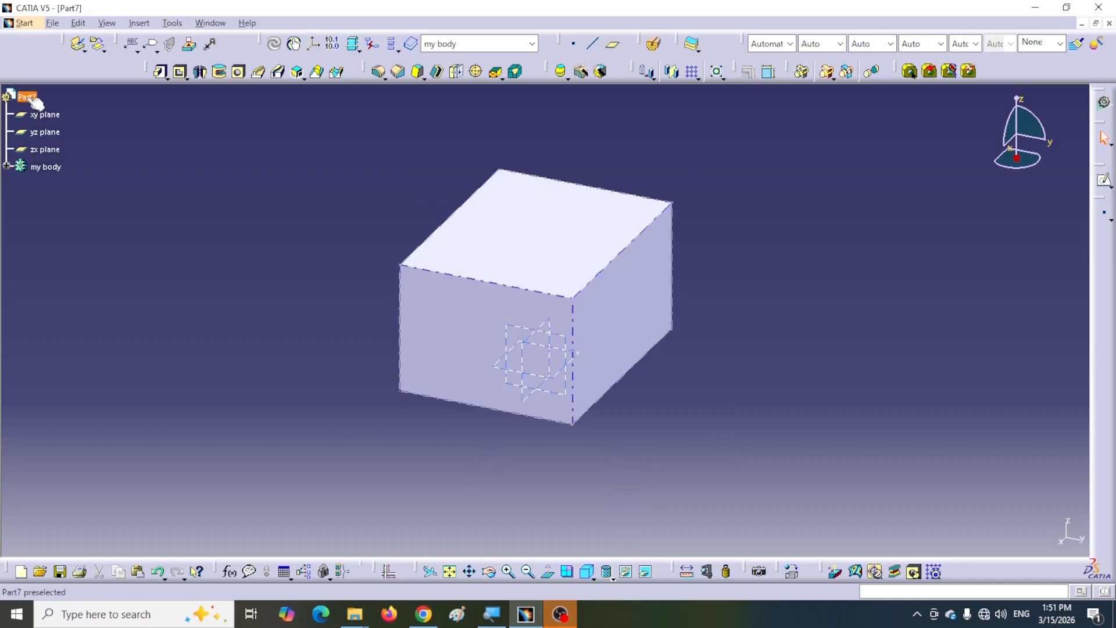
# - Try applying the Brass metal material to the whole part Part7, and undo it
pyautogui.click(789, 571)
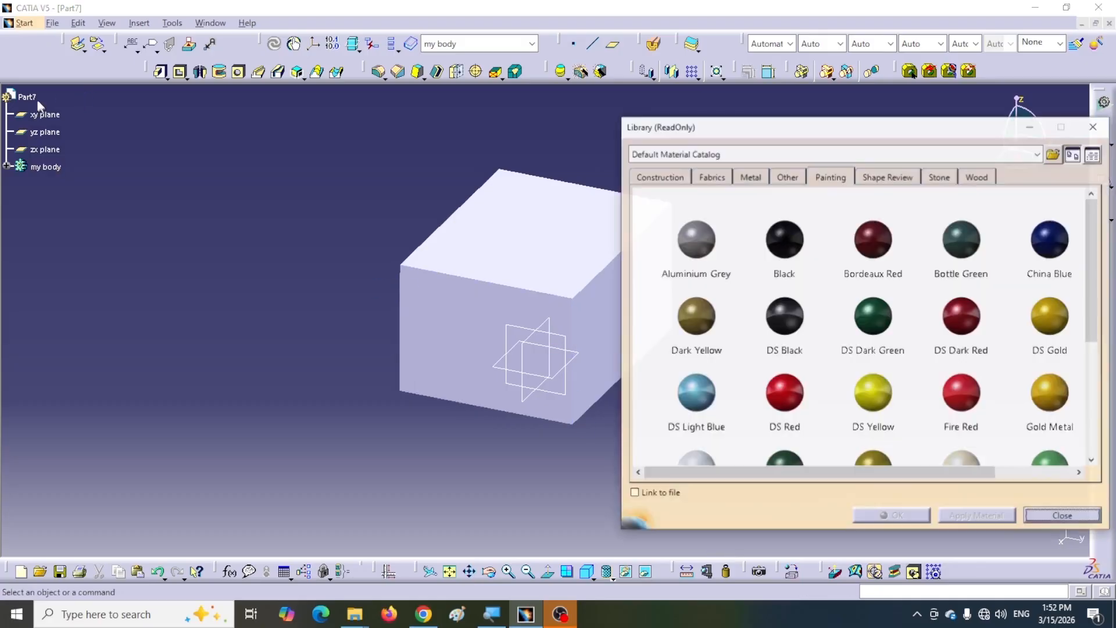
pyautogui.click(750, 176)
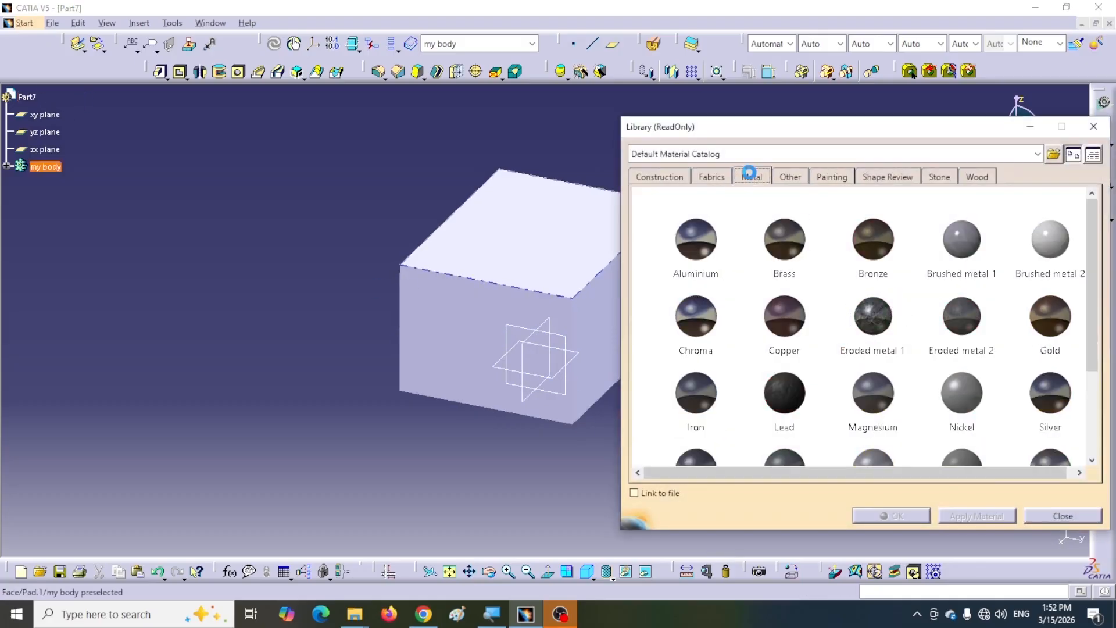
pyautogui.click(784, 239)
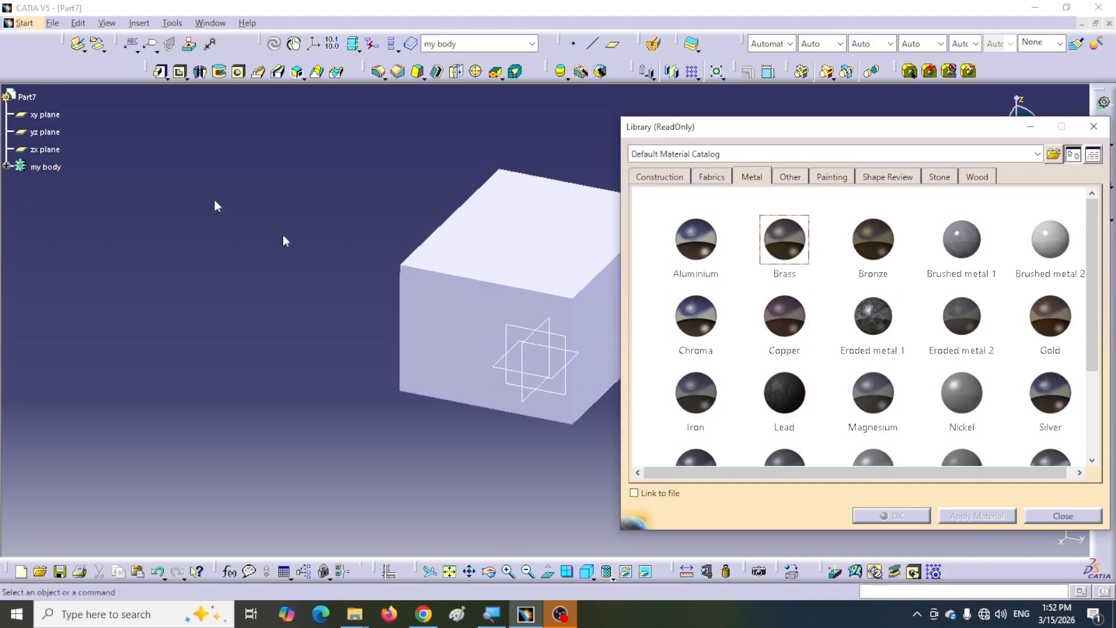
pyautogui.moveTo(924, 130); pyautogui.dragTo(445, 132)
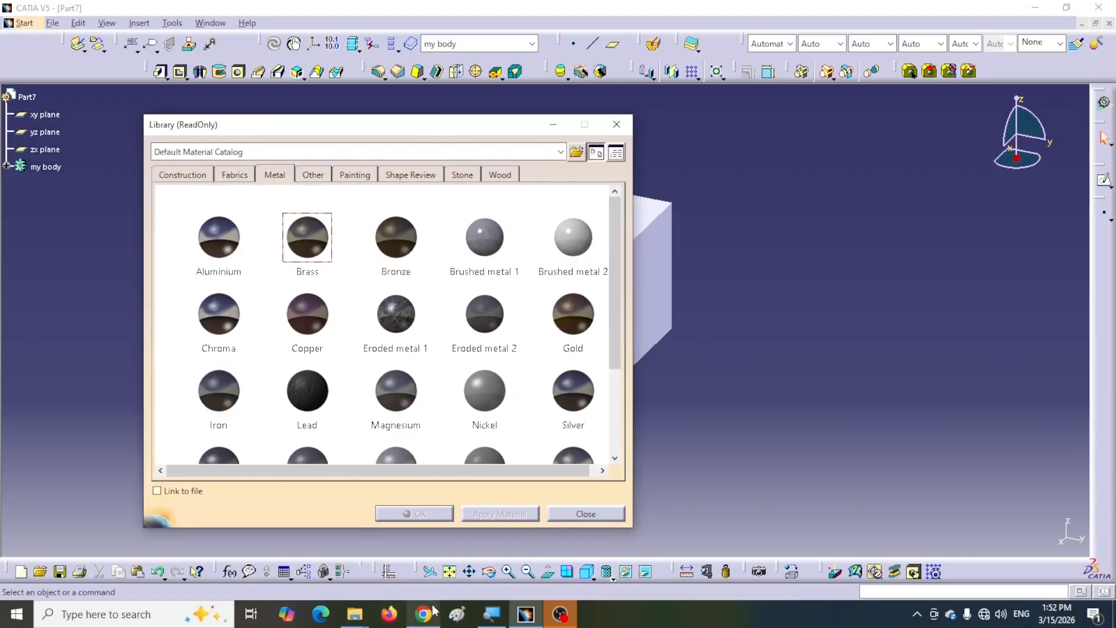
pyautogui.click(32, 100)
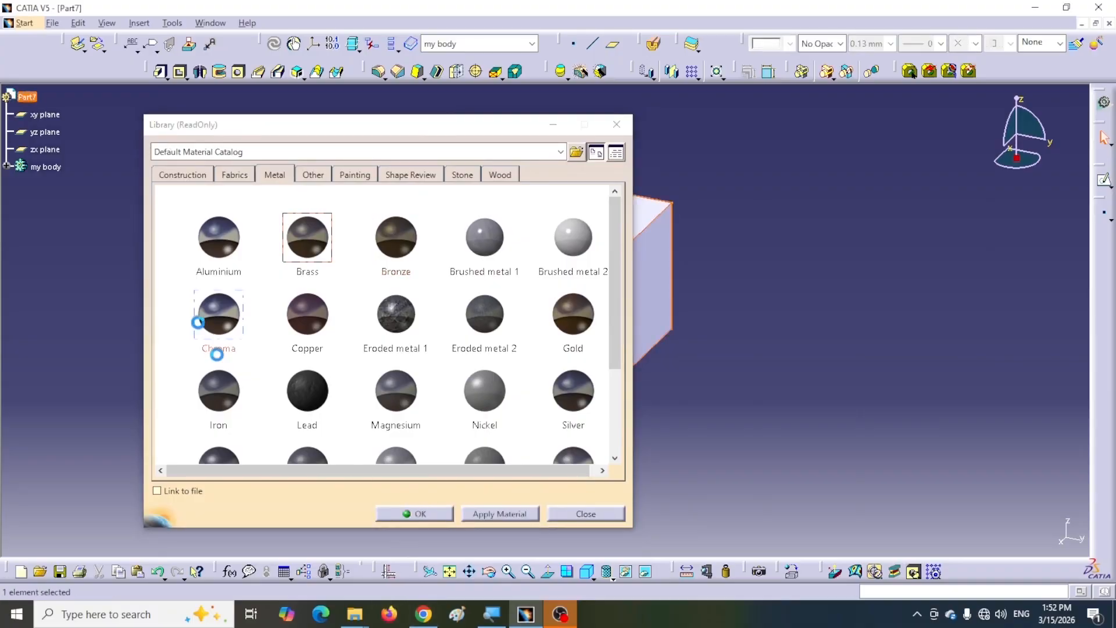
pyautogui.click(416, 514)
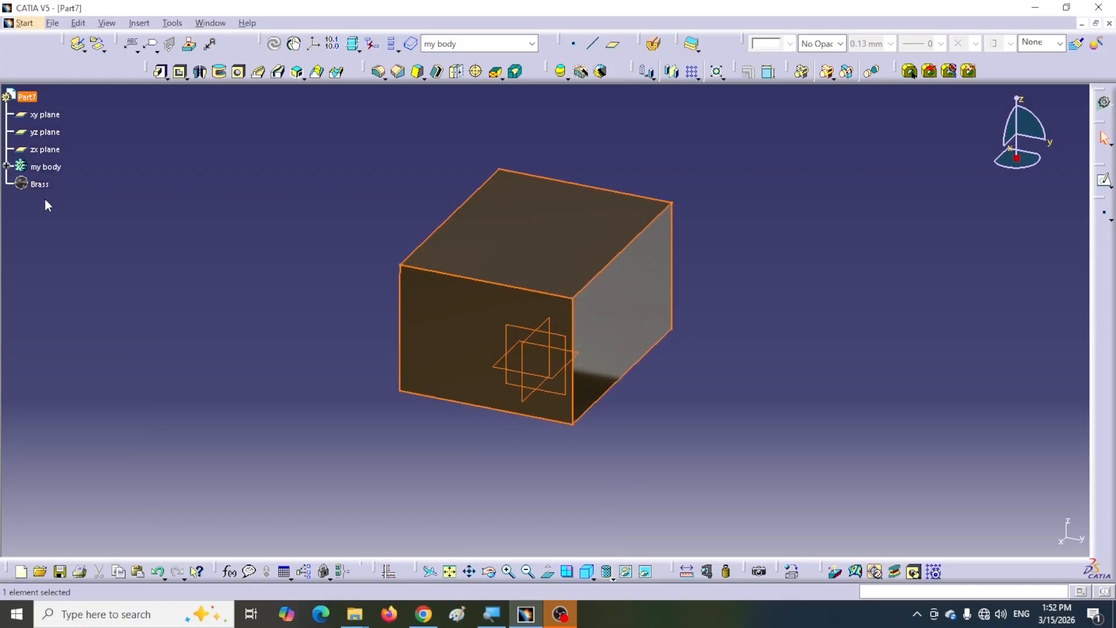
pyautogui.hotkey('ctrl', 'z')
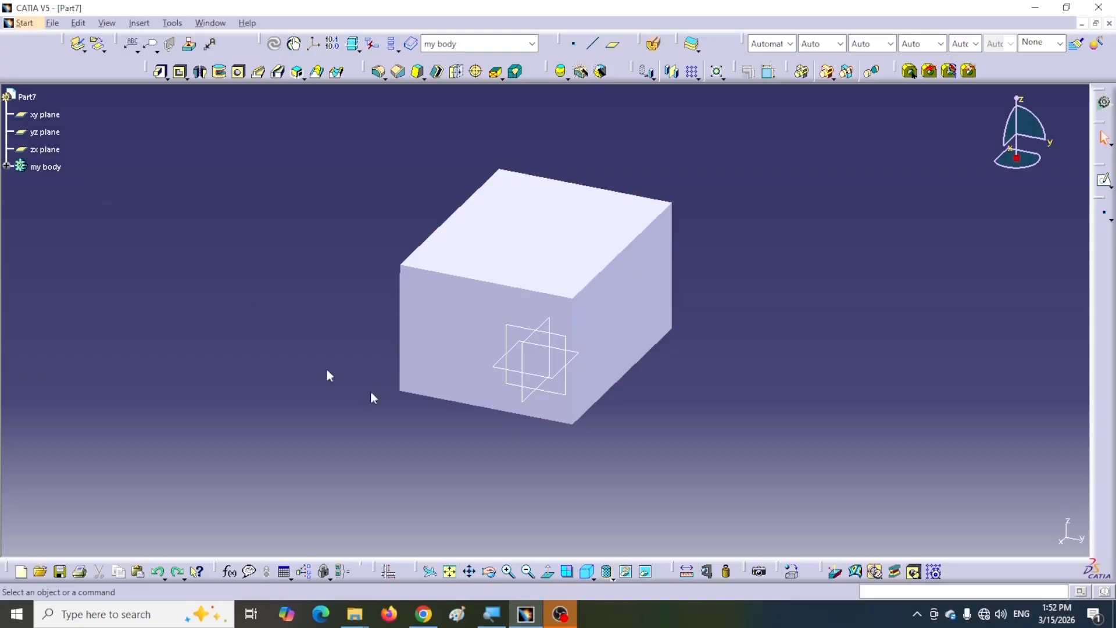
# - Apply the Brass metal material to my body only and expand that body's branch in the tree
pyautogui.click(791, 571)
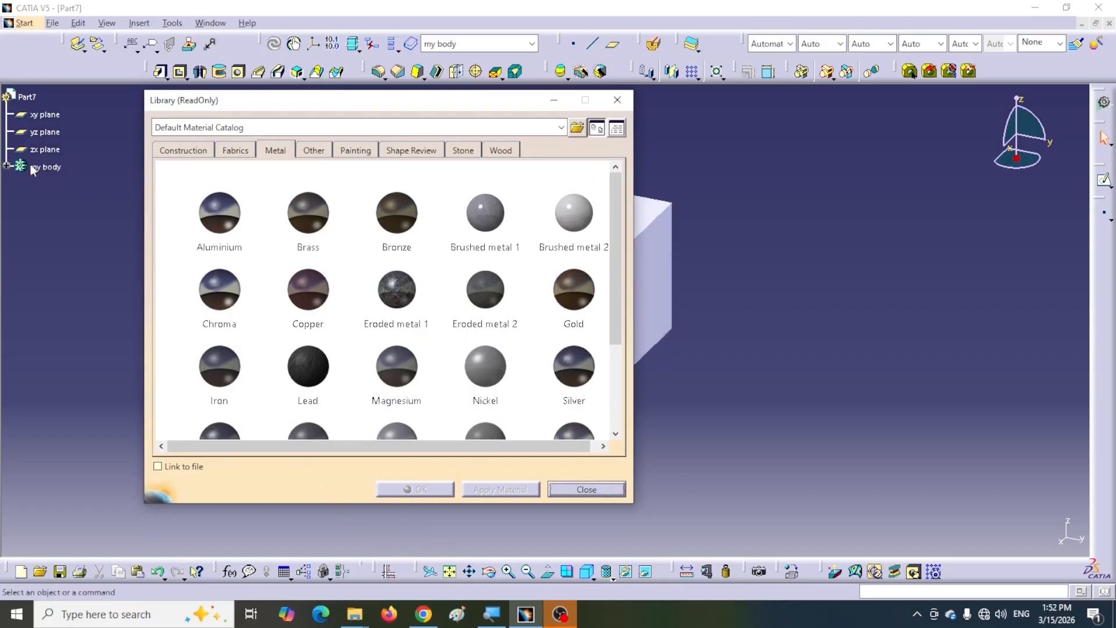
pyautogui.click(42, 167)
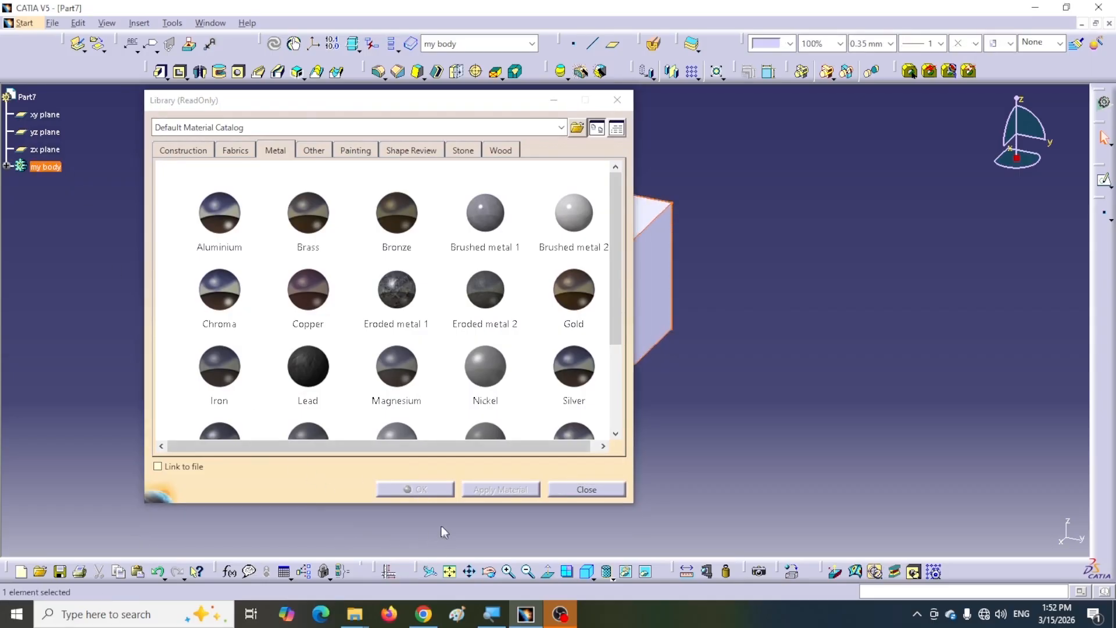
pyautogui.click(302, 207)
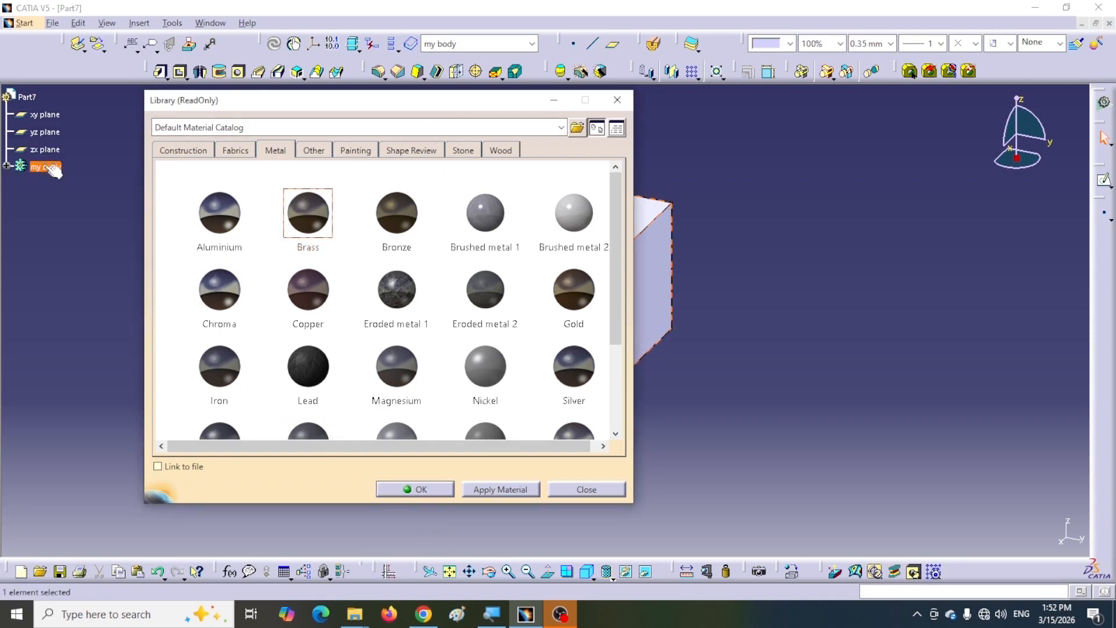
pyautogui.click(7, 166)
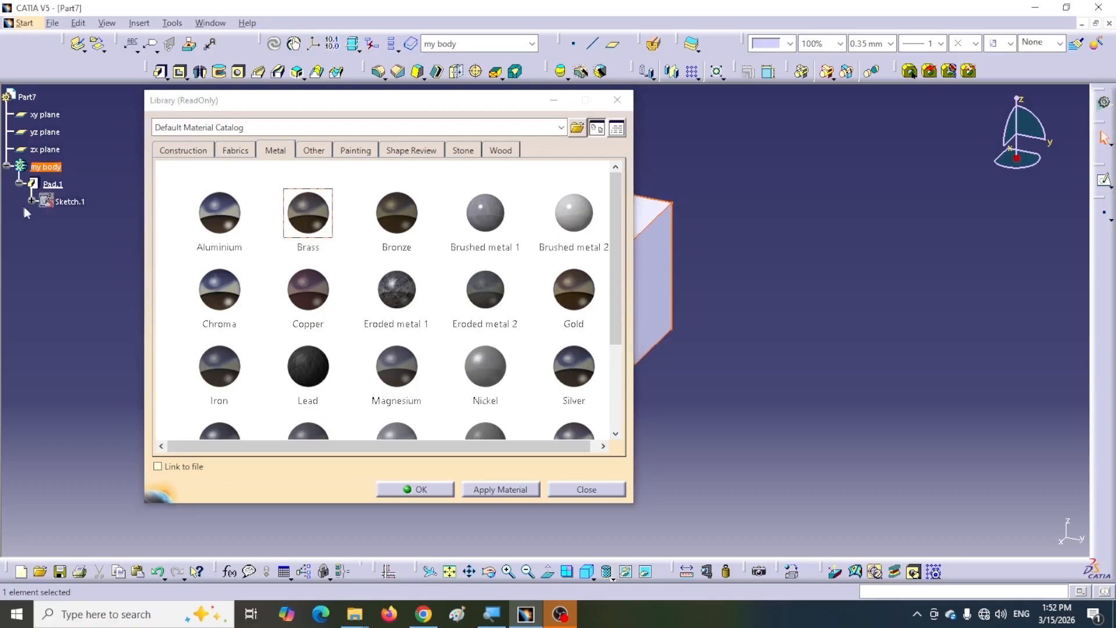
pyautogui.click(440, 496)
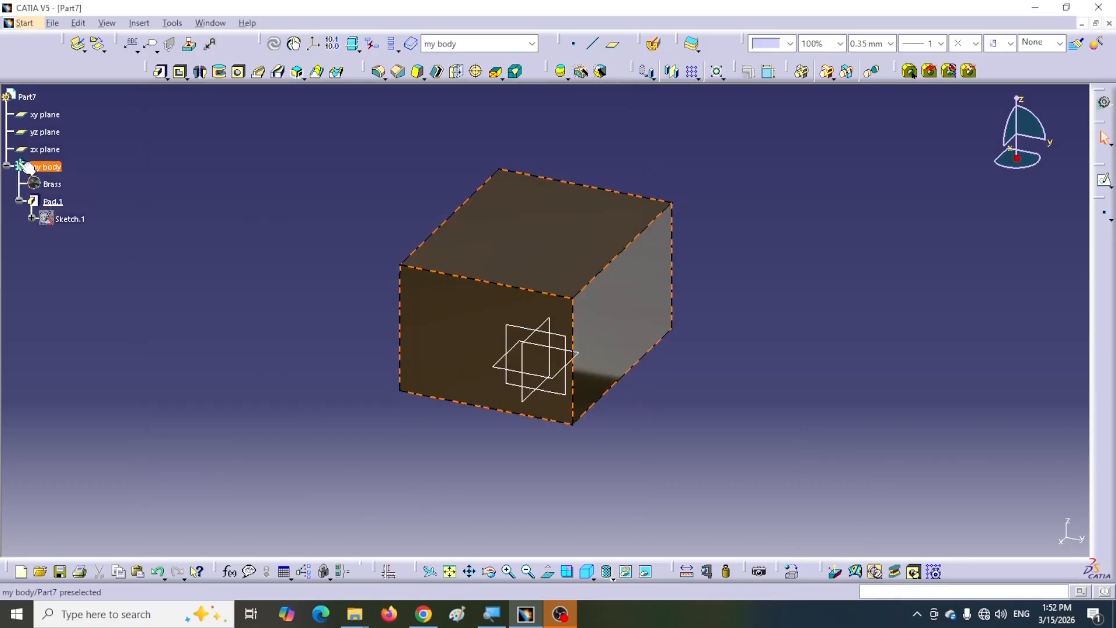
pyautogui.click(45, 168)
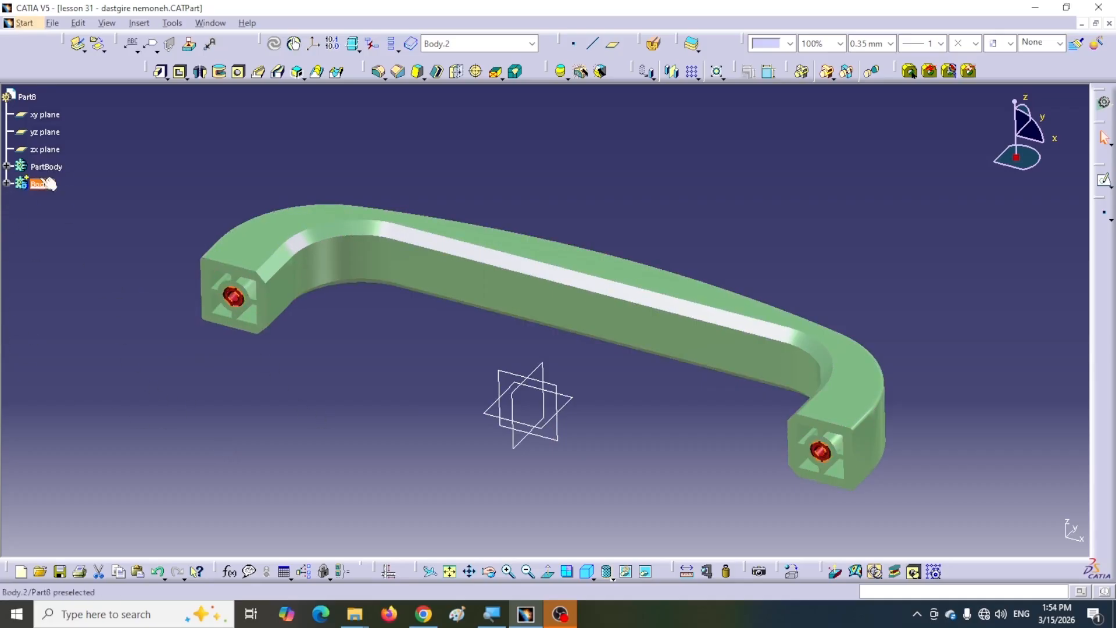
# - Examine the features and materials of the handle's PartBody and Body.2, including the geometry of Sketch.1 under Pad.1
pyautogui.click(7, 166)
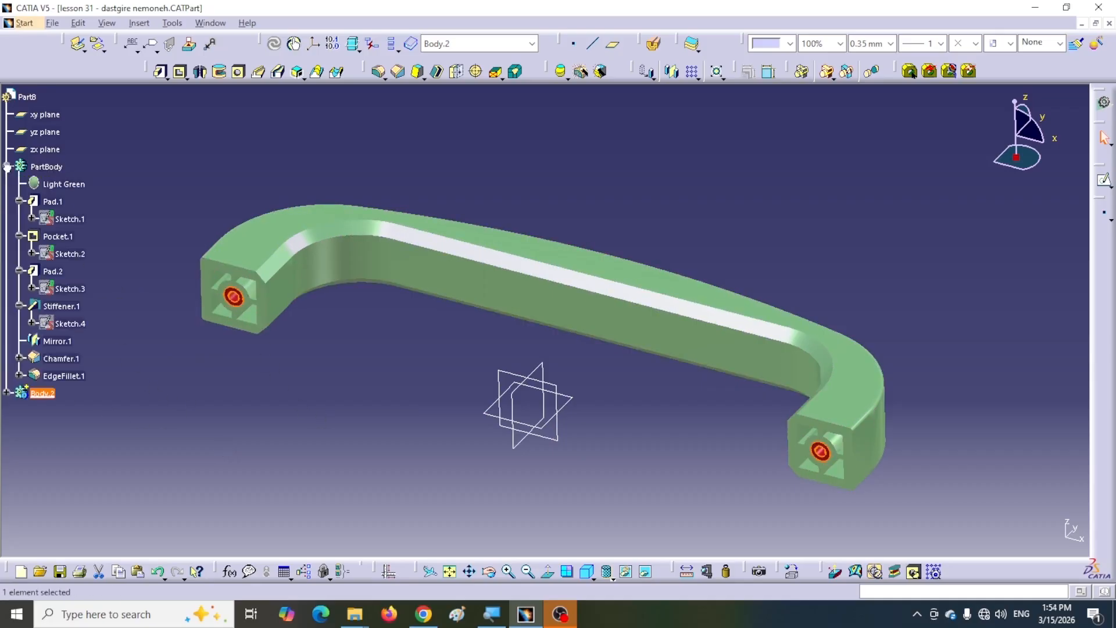
pyautogui.click(7, 394)
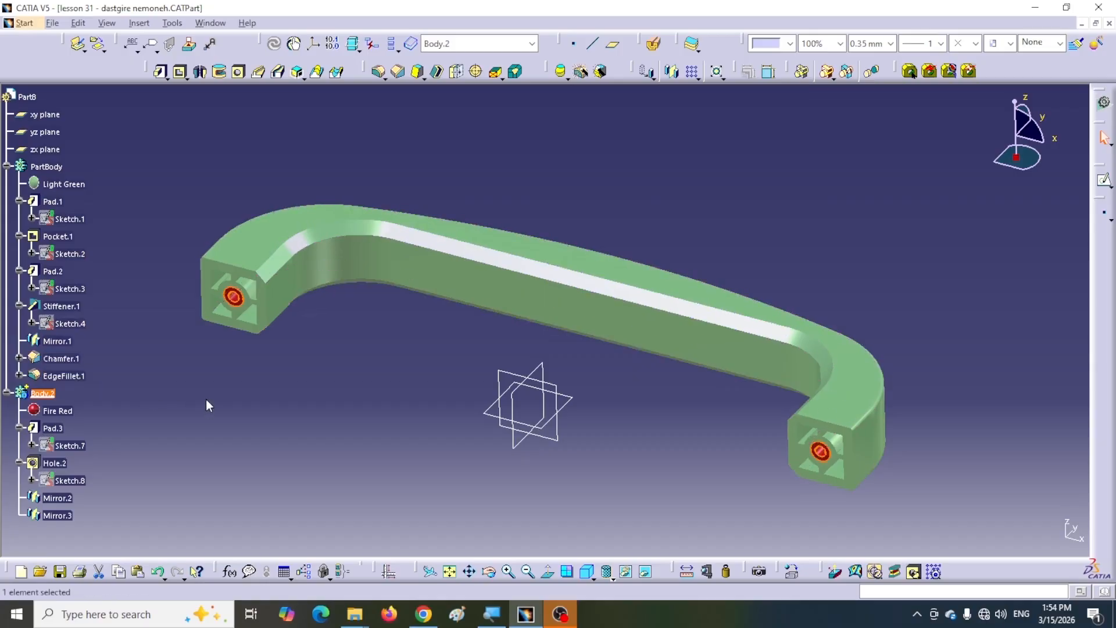
pyautogui.click(31, 219)
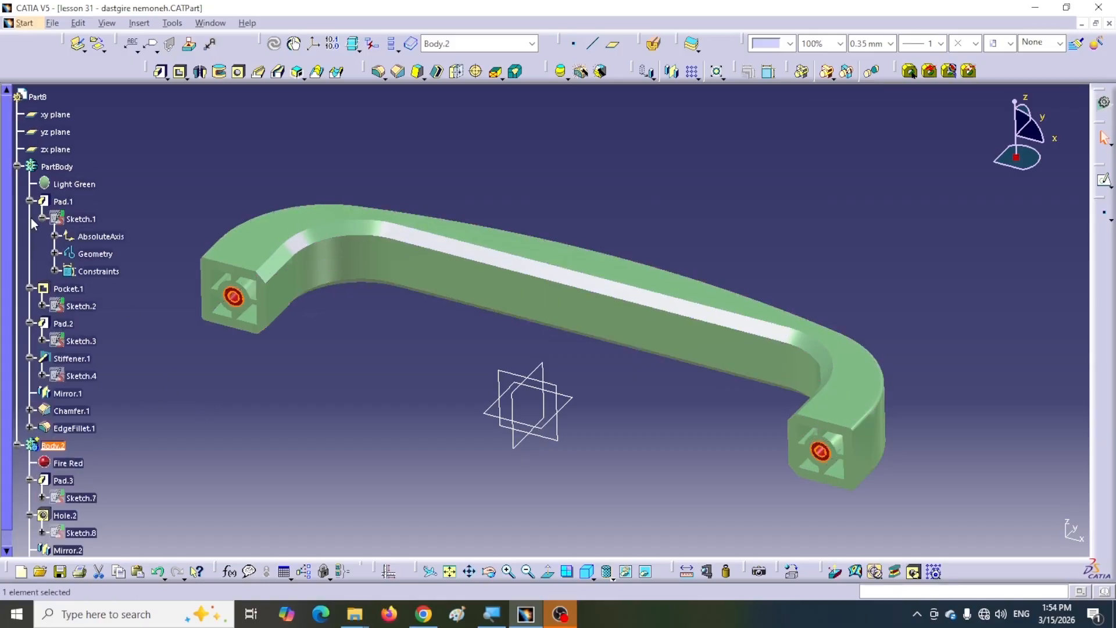
pyautogui.click(55, 254)
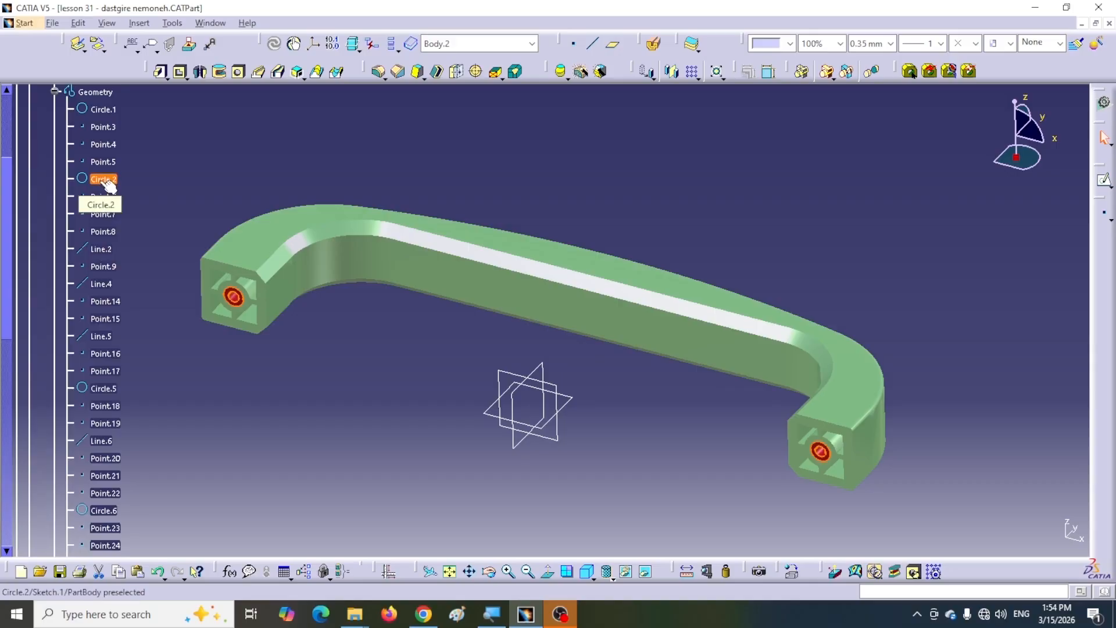
pyautogui.click(55, 91)
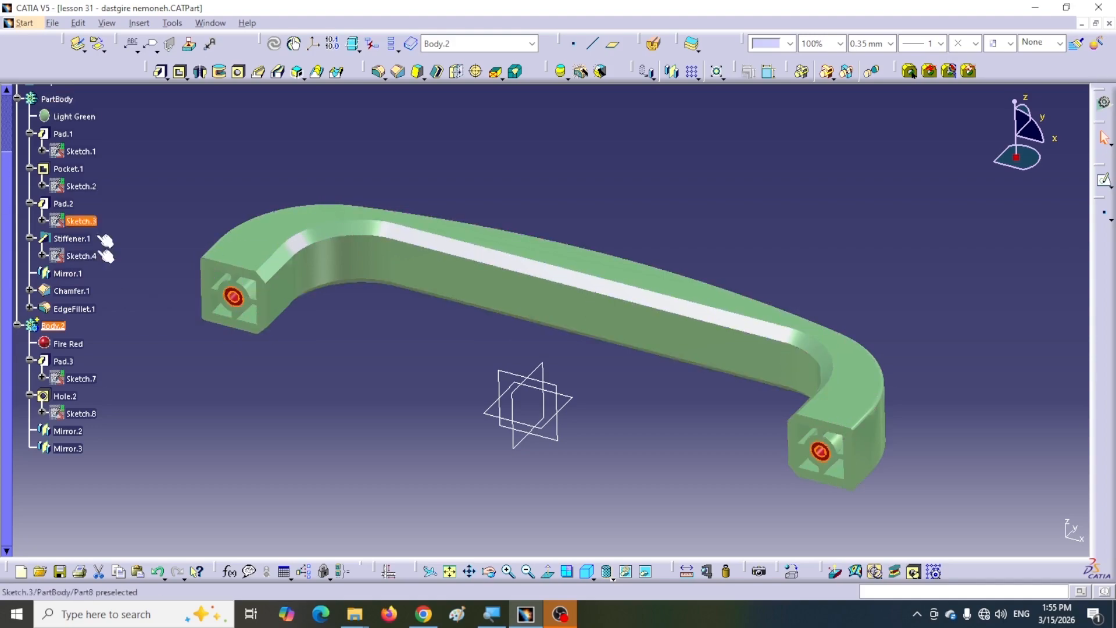
pyautogui.click(227, 447)
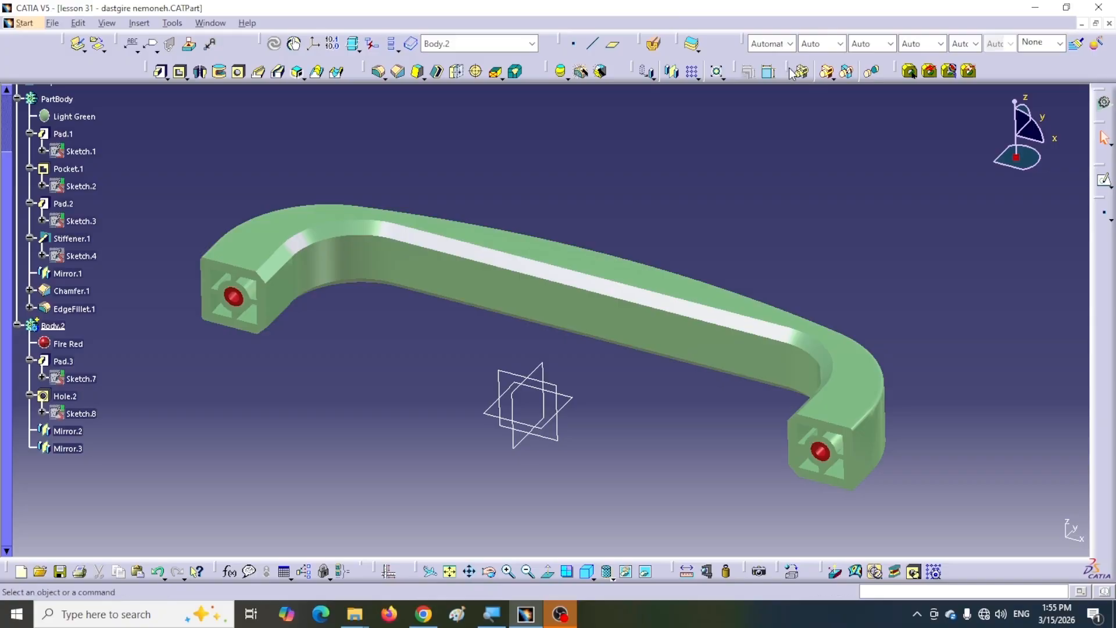
# - Undock the Boolean Operations commands, examine the options for combining bodies, and dock the set back in place
pyautogui.moveTo(763, 96); pyautogui.dragTo(657, 150)
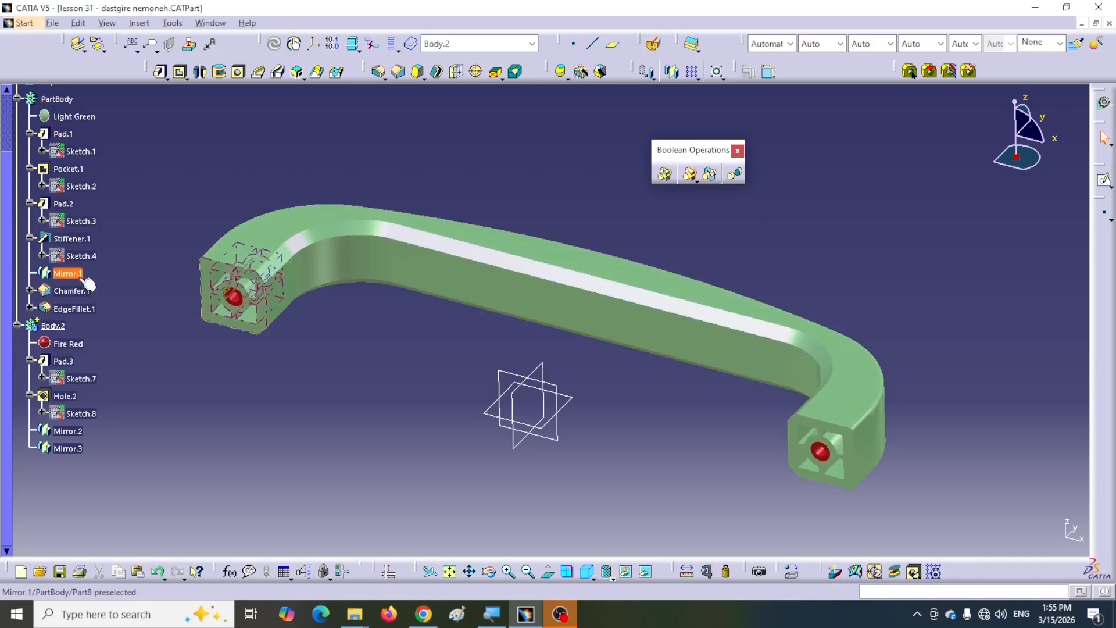
pyautogui.click(696, 179)
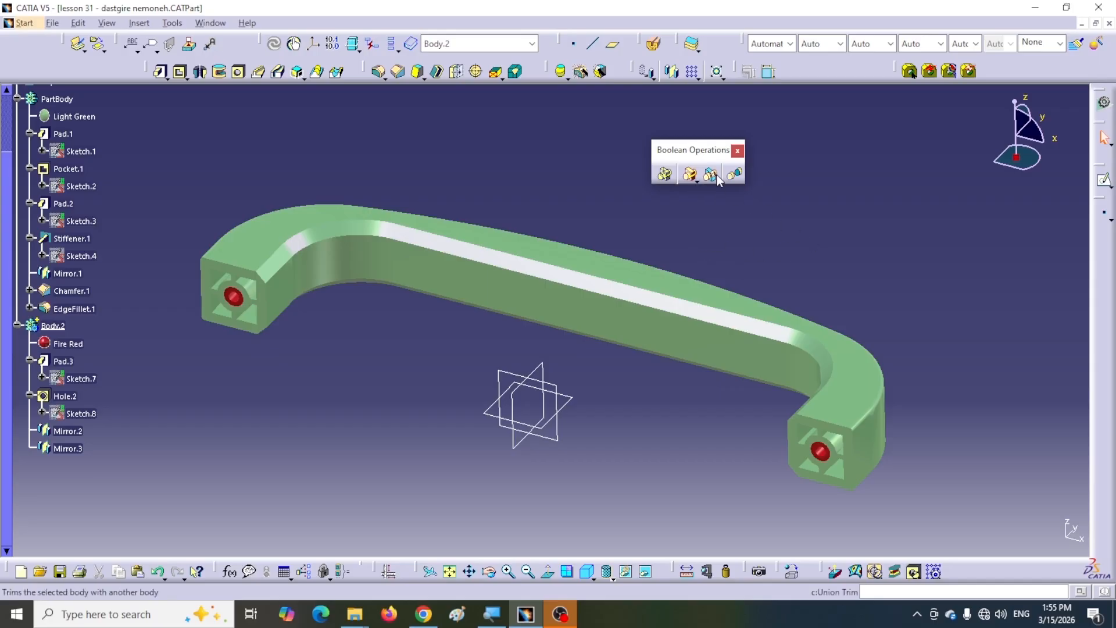
pyautogui.moveTo(686, 147); pyautogui.dragTo(827, 71)
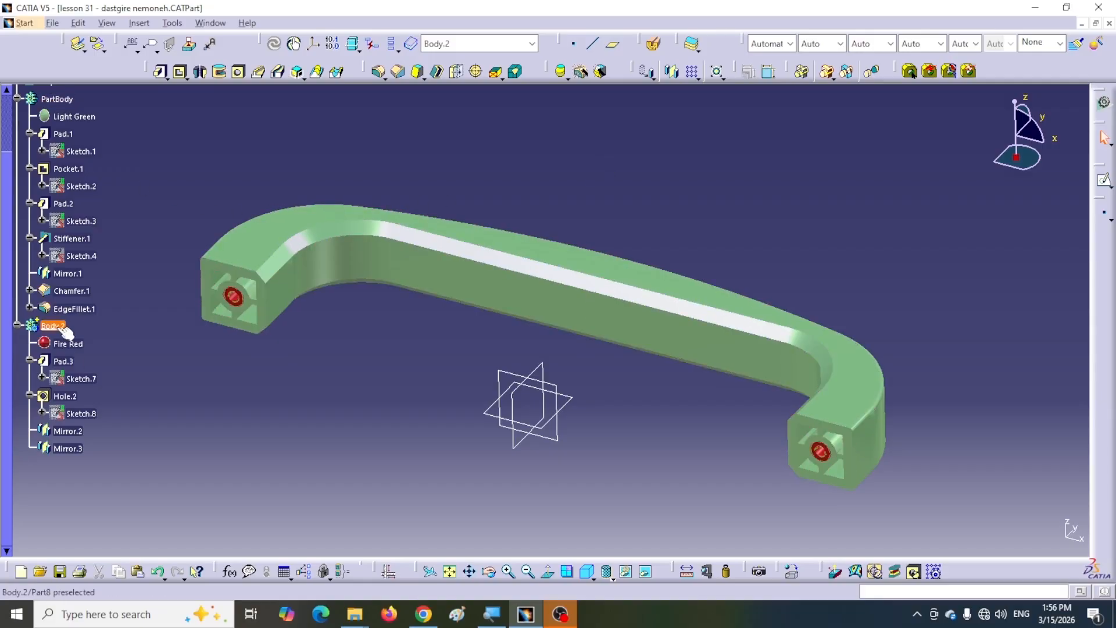
# - Define the handle's PartBody as the work object
pyautogui.rightClick(57, 99)
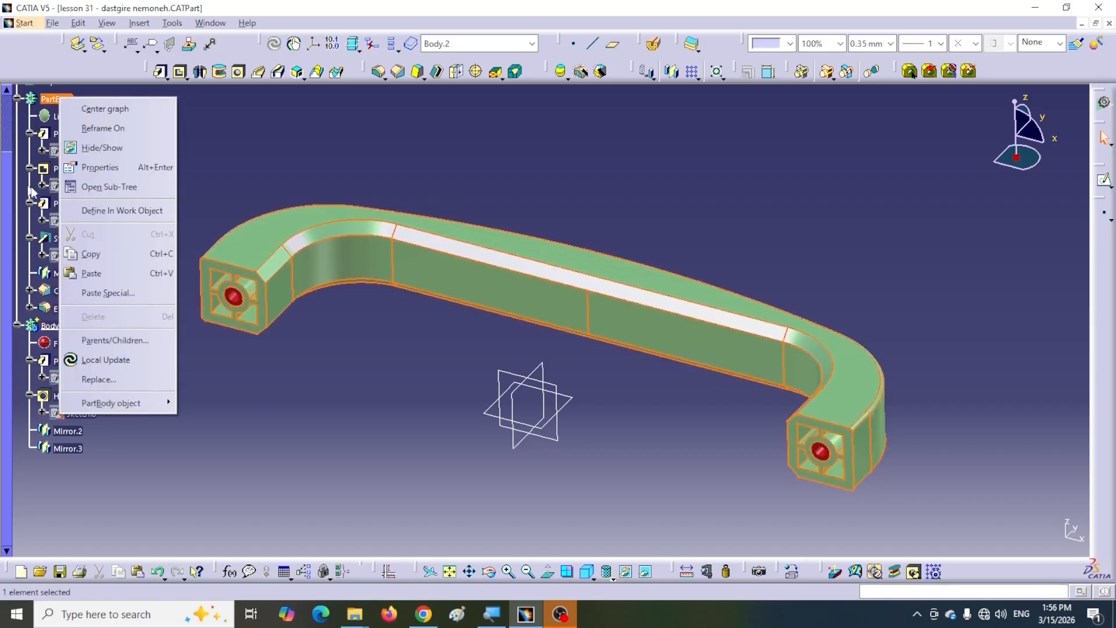
pyautogui.click(110, 211)
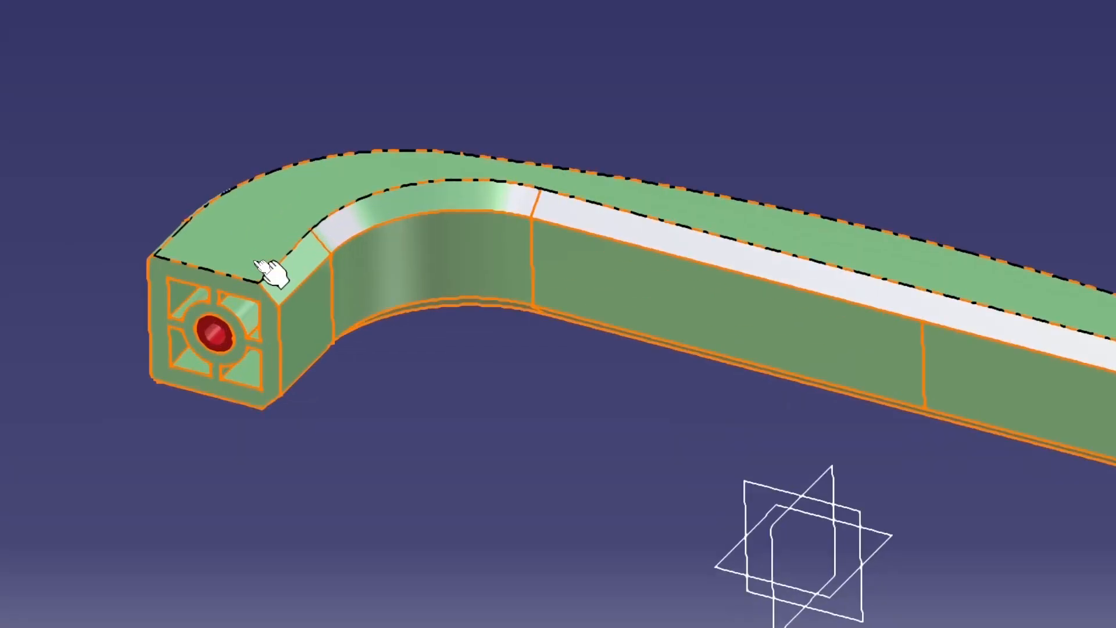
pyautogui.scroll(2, 364, 42)
pyautogui.scroll(-1, 364, 42)
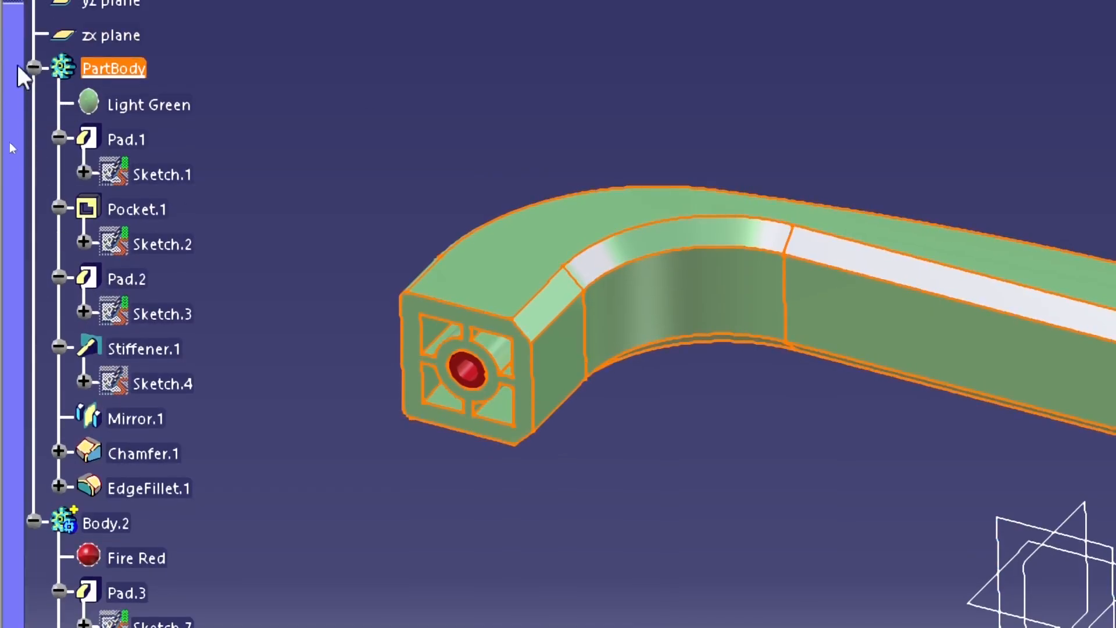
# - Collapse the PartBody and Body.2 branches in the tree and define Body.2 as the work object
pyautogui.click(34, 32)
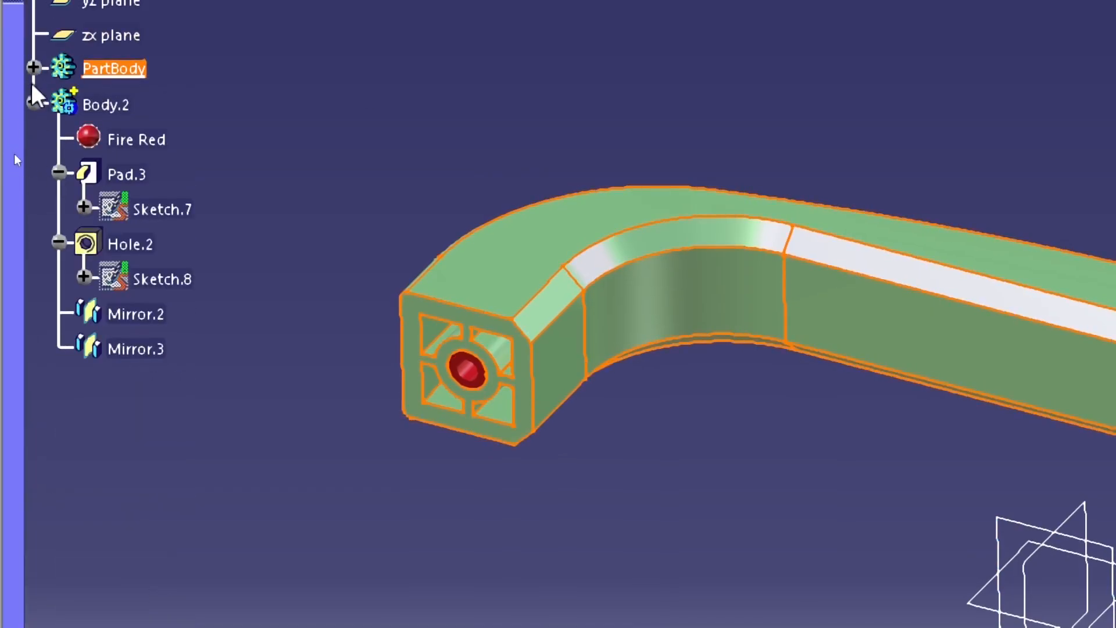
pyautogui.click(33, 103)
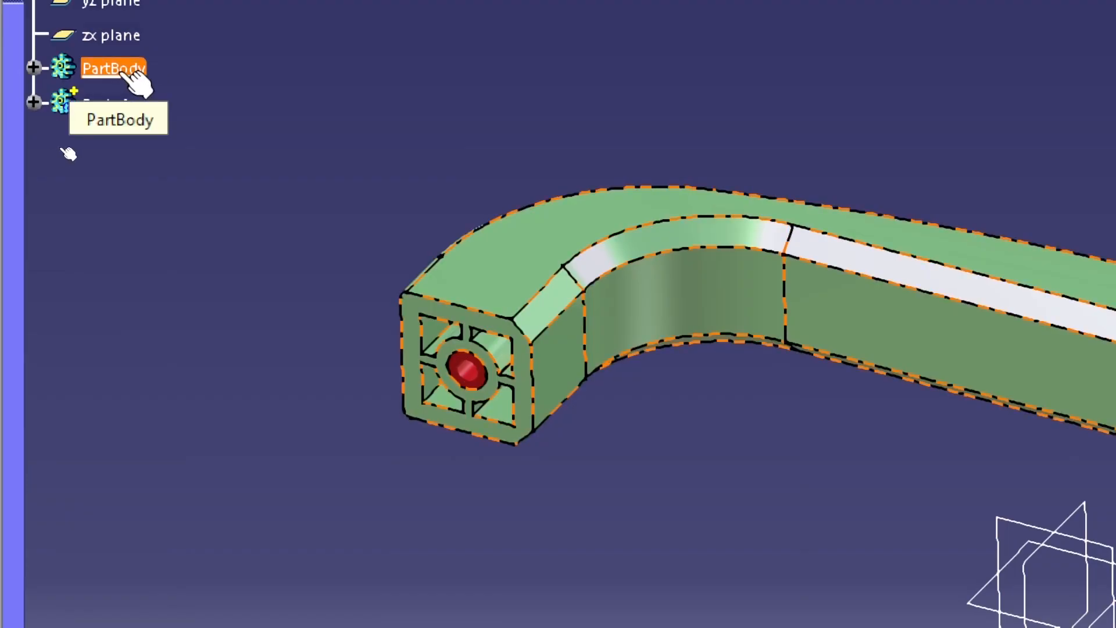
pyautogui.rightClick(124, 103)
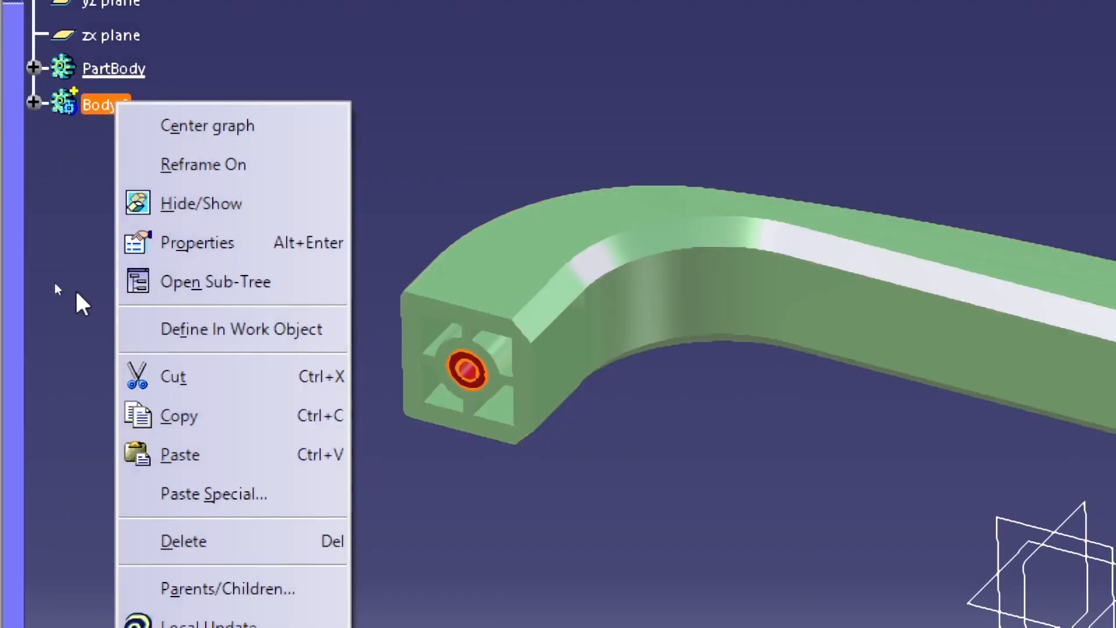
pyautogui.click(224, 338)
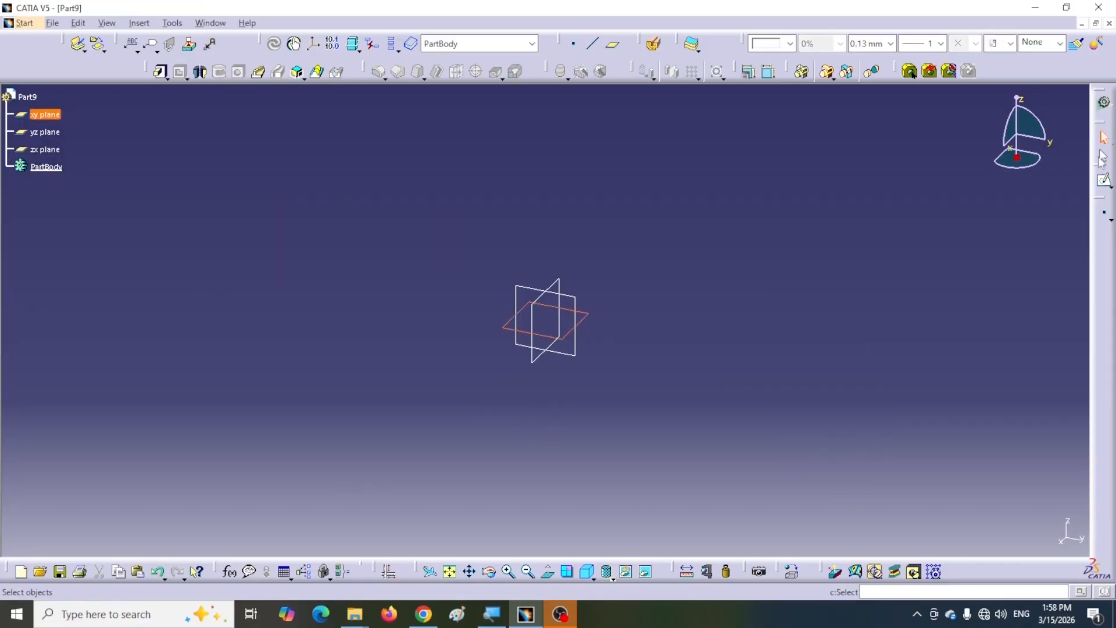
# - Sketch an elongated hole profile along the horizontal axis on Part9's xy plane, about 175 mm between centres and 32 mm in radius
pyautogui.click(1104, 182)
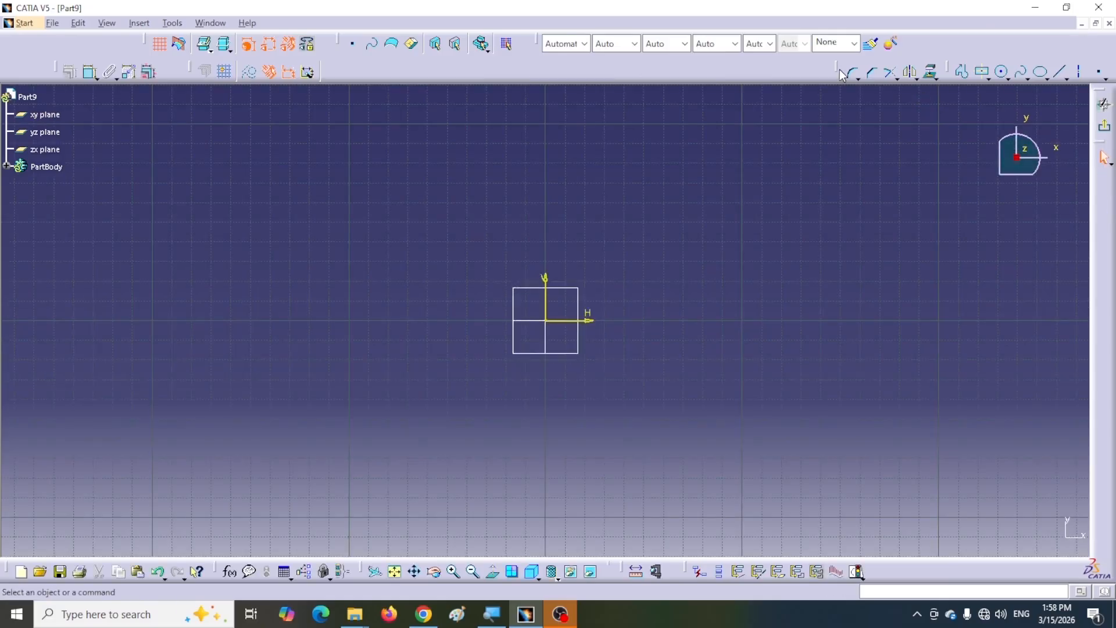
pyautogui.moveTo(594, 54); pyautogui.dragTo(592, 58)
pyautogui.moveTo(946, 70); pyautogui.dragTo(722, 72)
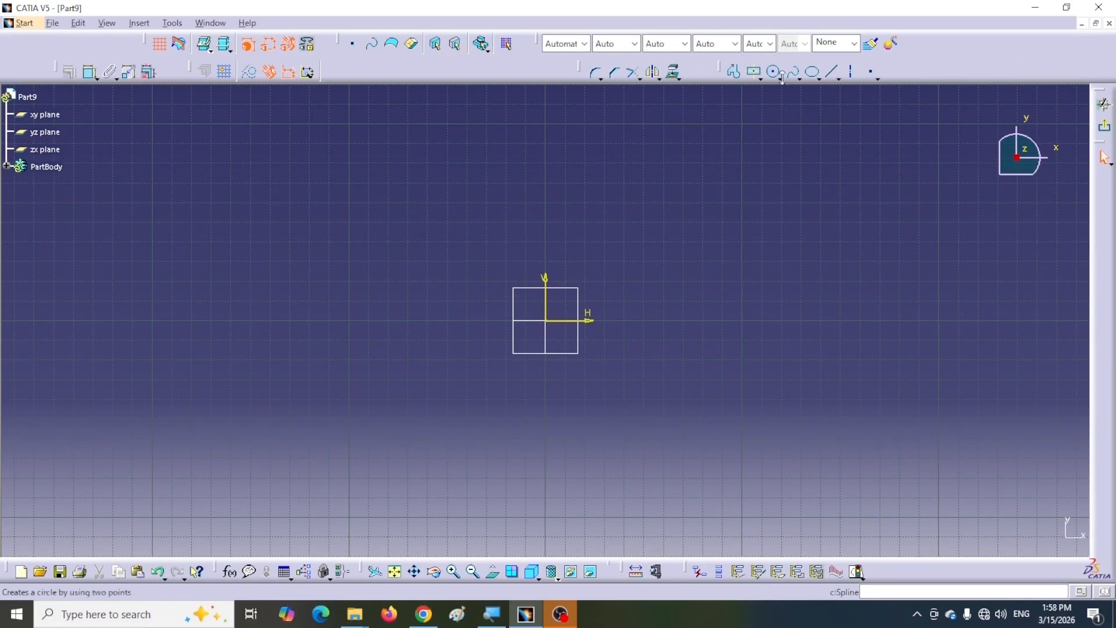
pyautogui.click(757, 76)
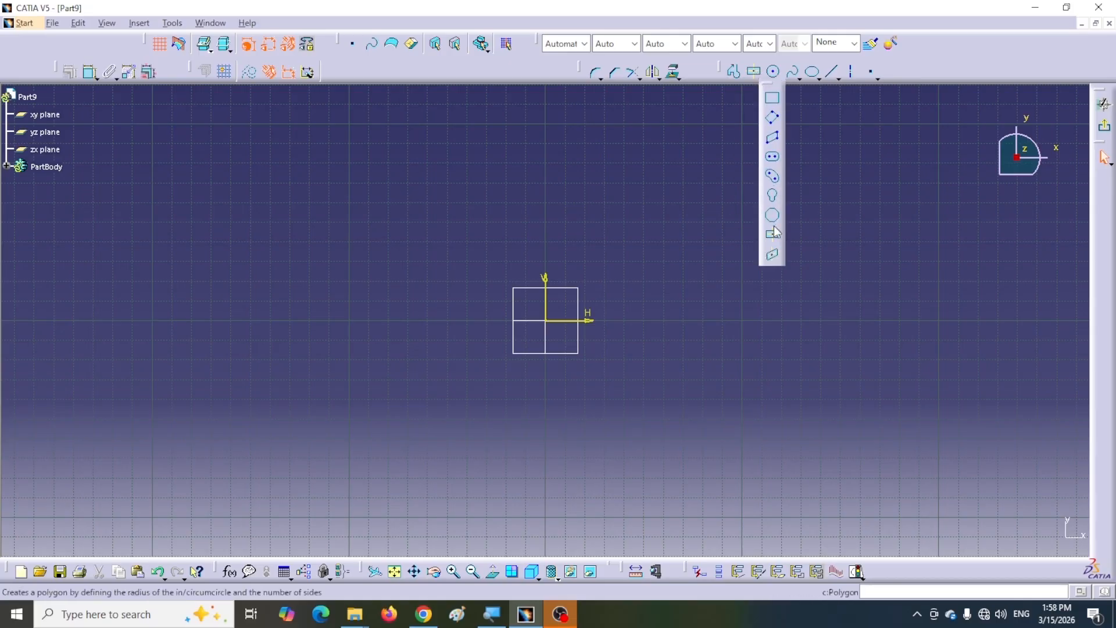
pyautogui.click(772, 157)
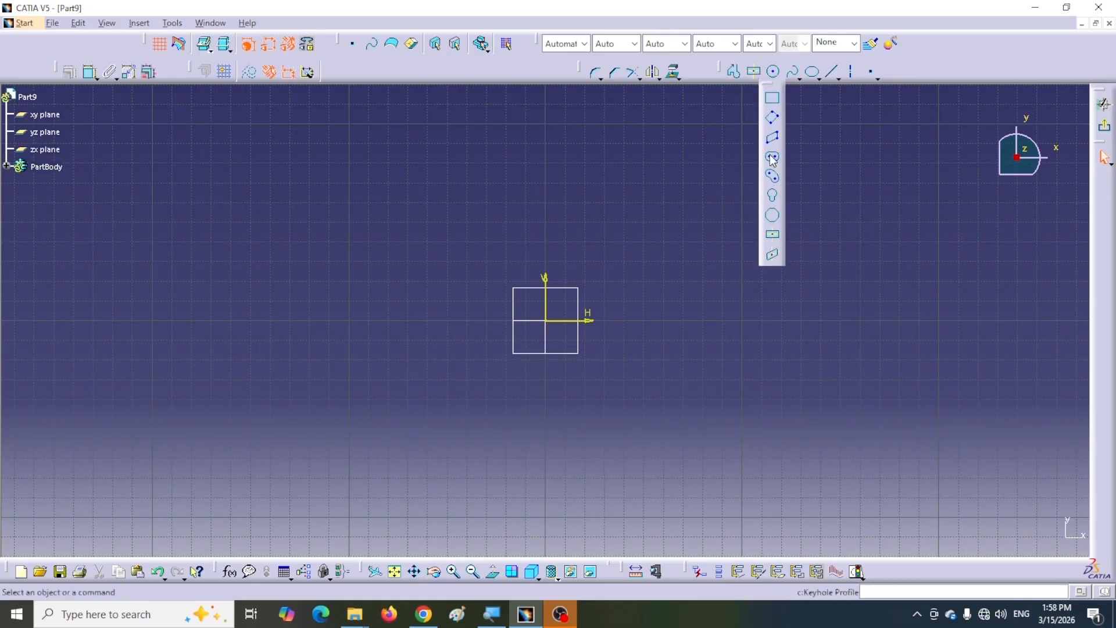
pyautogui.click(700, 319)
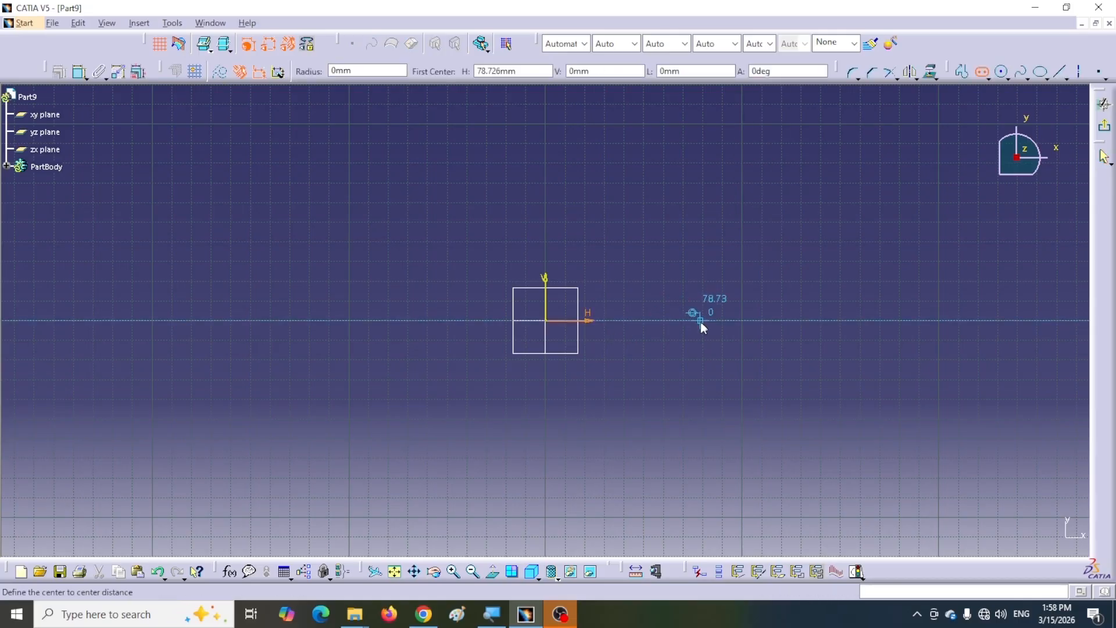
pyautogui.click(353, 320)
pyautogui.click(388, 256)
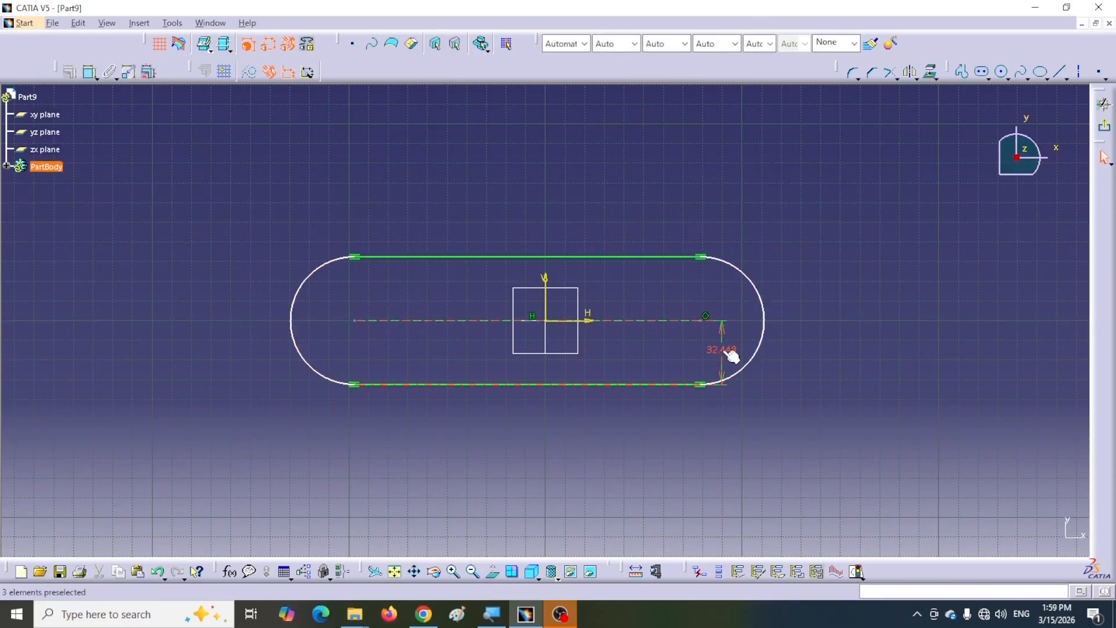
# - Set the elongated profile's radius to 25 mm and constrain its centre-to-centre distance to 90 mm
pyautogui.click(722, 350)
pyautogui.write('25')
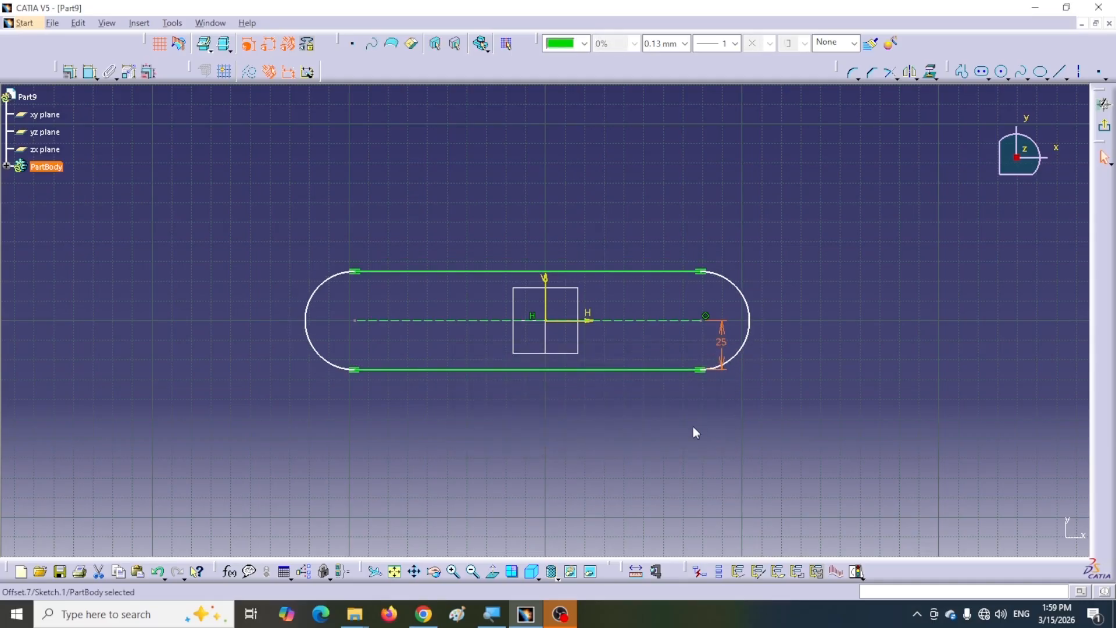
pyautogui.click(87, 72)
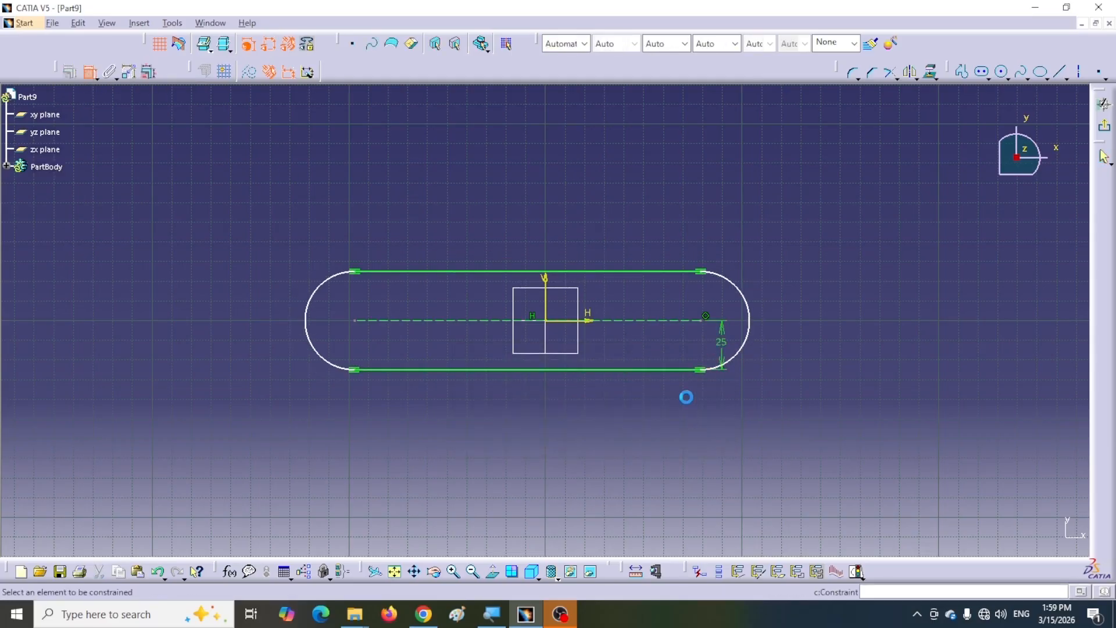
pyautogui.click(705, 321)
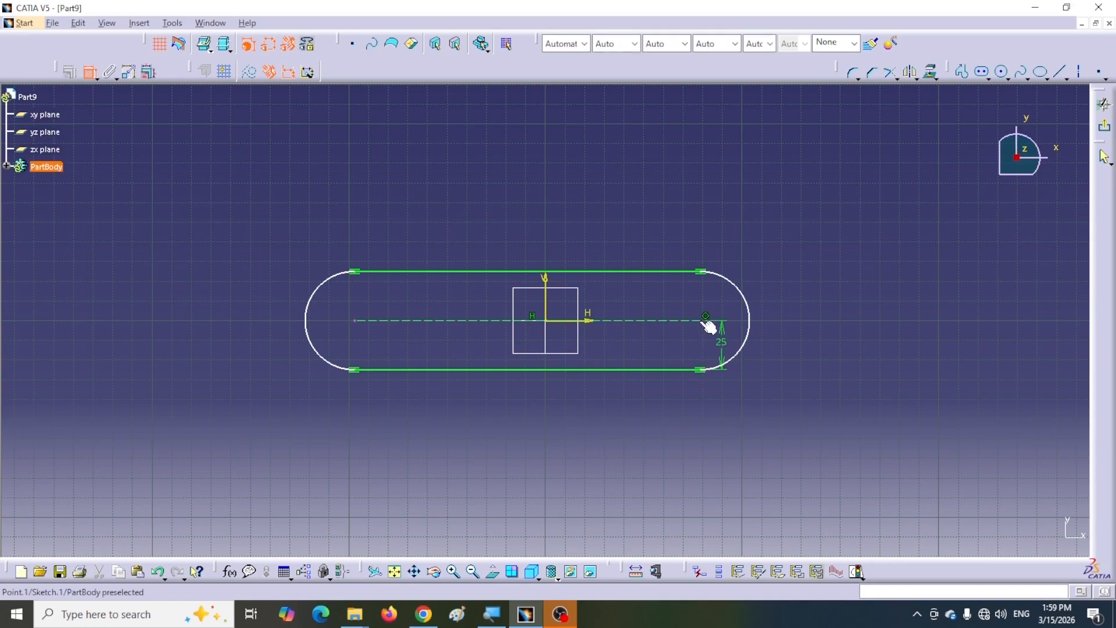
pyautogui.click(358, 321)
pyautogui.click(494, 427)
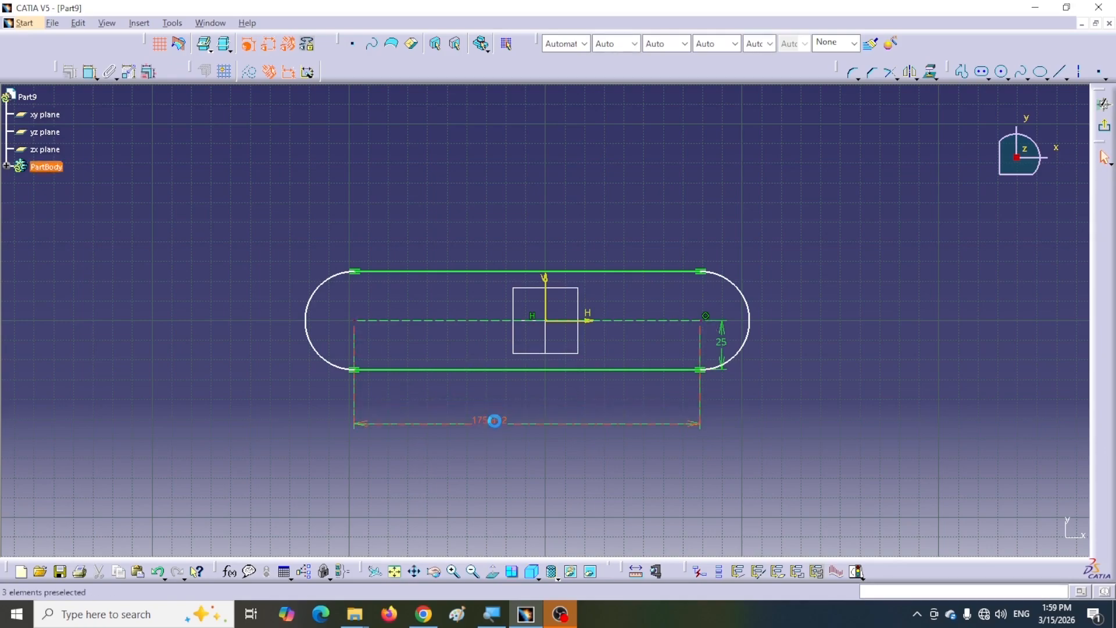
pyautogui.doubleClick(496, 421)
pyautogui.write('90')
pyautogui.press('Return')
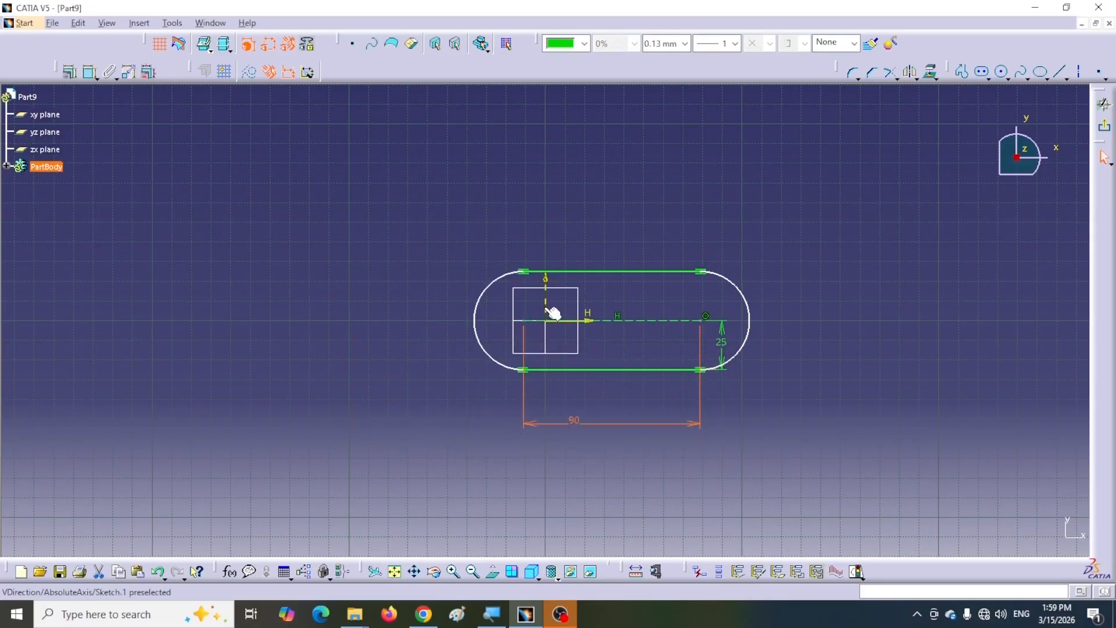
# - Constrain the profile's two arc centres symmetric about the vertical axis and exit the sketch
pyautogui.click(89, 73)
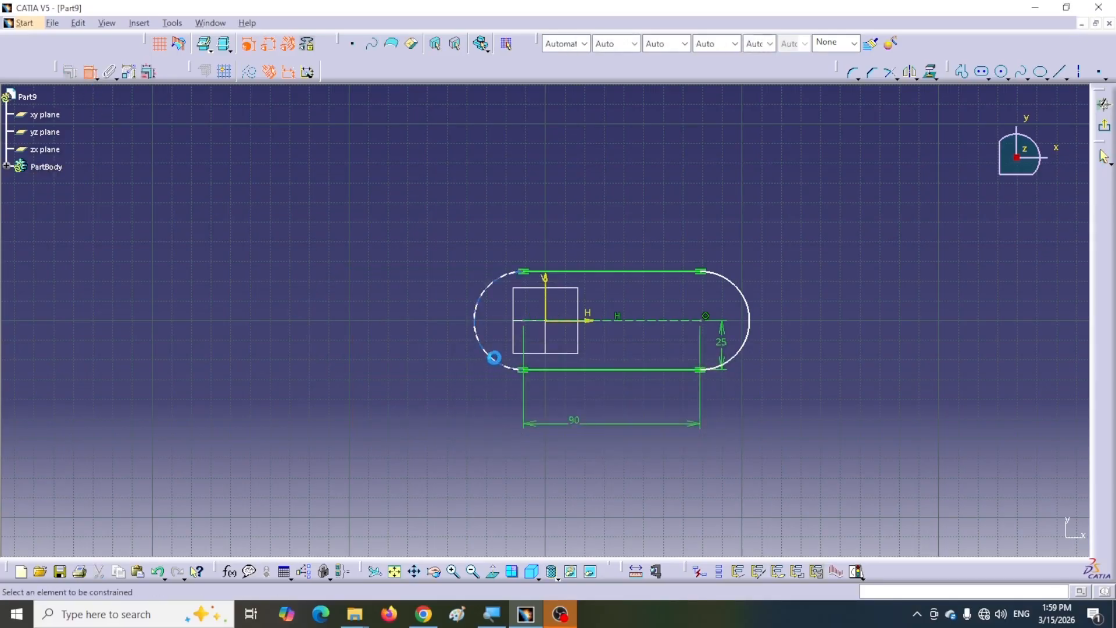
pyautogui.click(526, 324)
pyautogui.click(714, 321)
pyautogui.rightClick(619, 470)
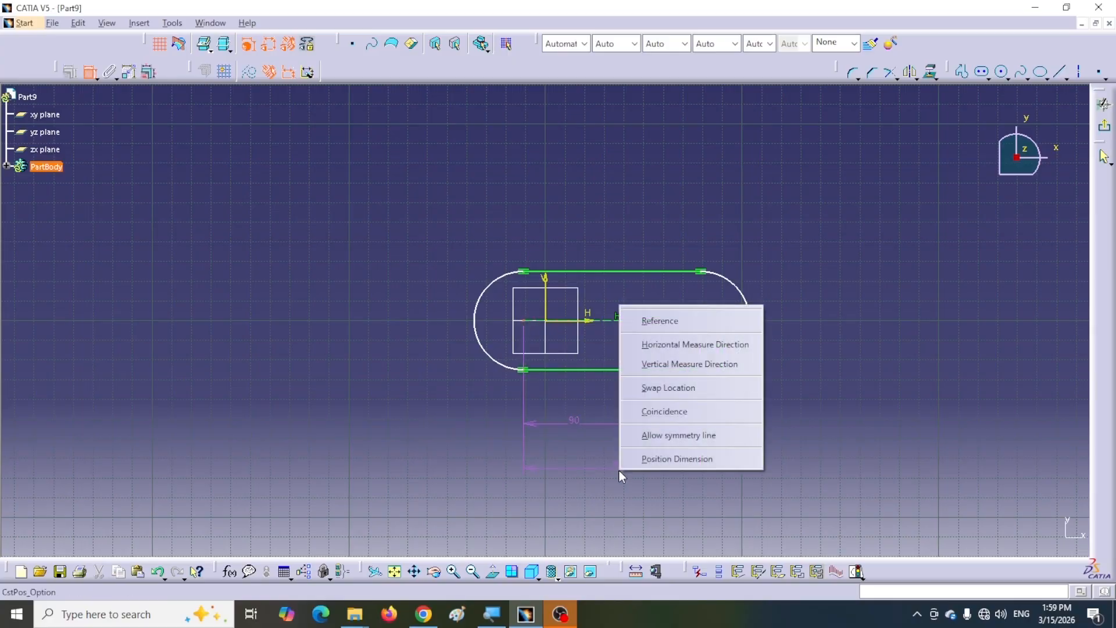
pyautogui.click(660, 434)
pyautogui.click(549, 306)
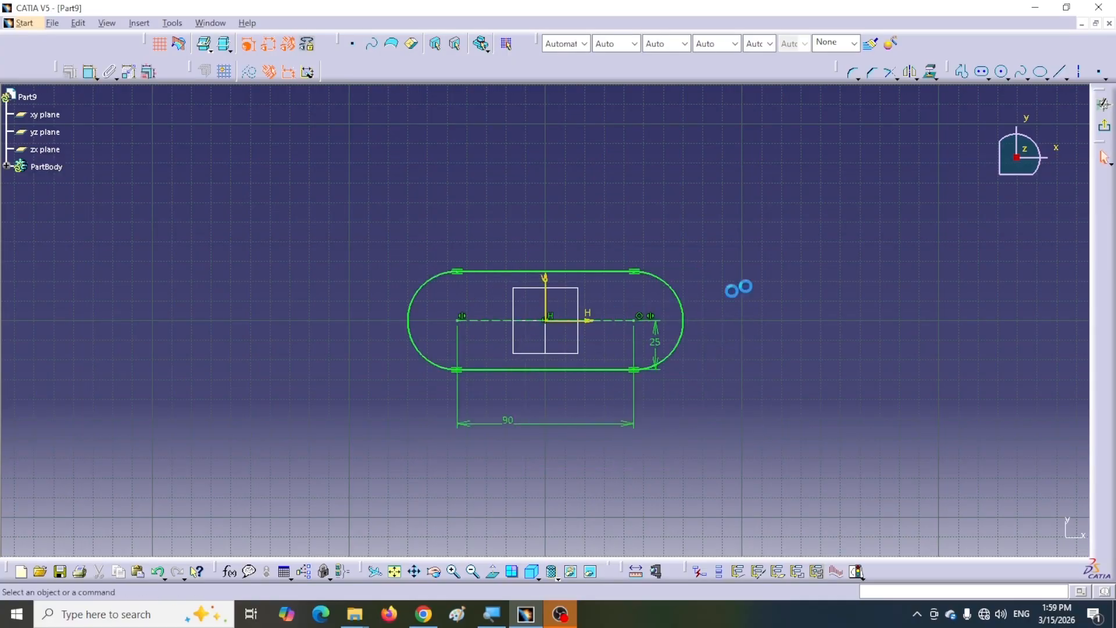
pyautogui.click(1104, 125)
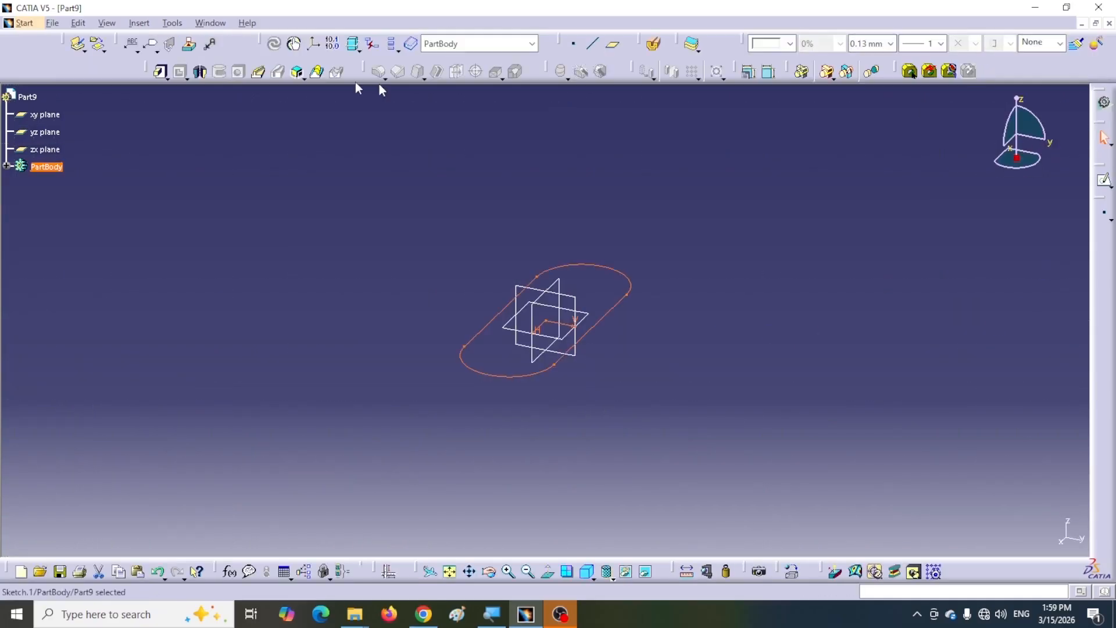
# - Extrude the elongated profile into a 20 mm pad
pyautogui.click(158, 71)
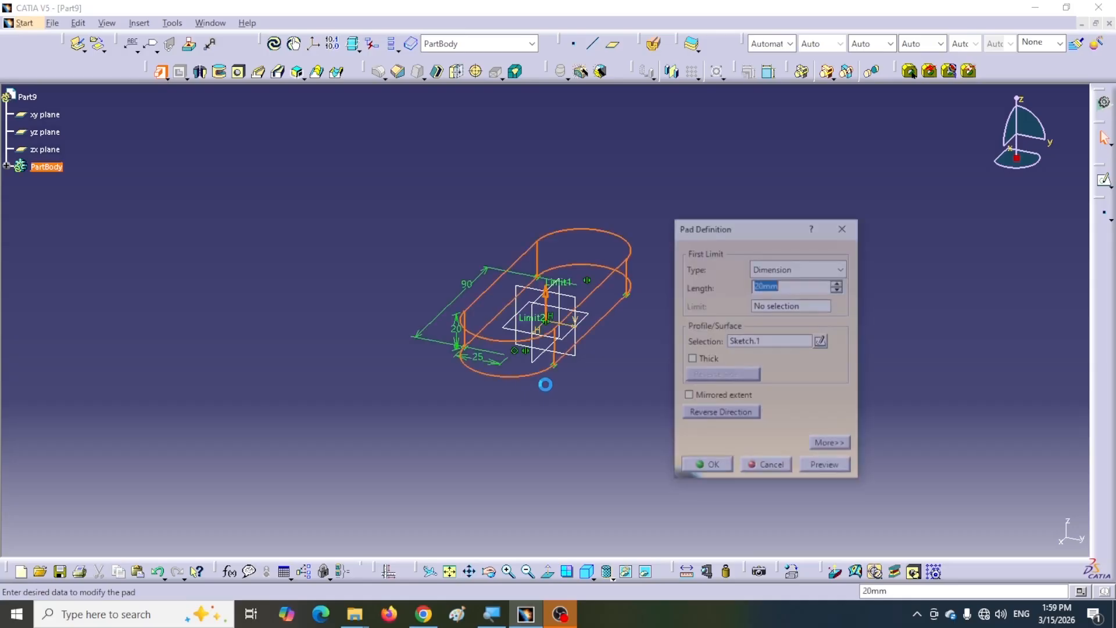
pyautogui.click(708, 466)
pyautogui.click(536, 171)
pyautogui.moveTo(535, 171); pyautogui.dragTo(523, 191, button='middle')
# - Apply a 5 mm edge fillet to the upper and lower outer edges of the pad
pyautogui.click(378, 73)
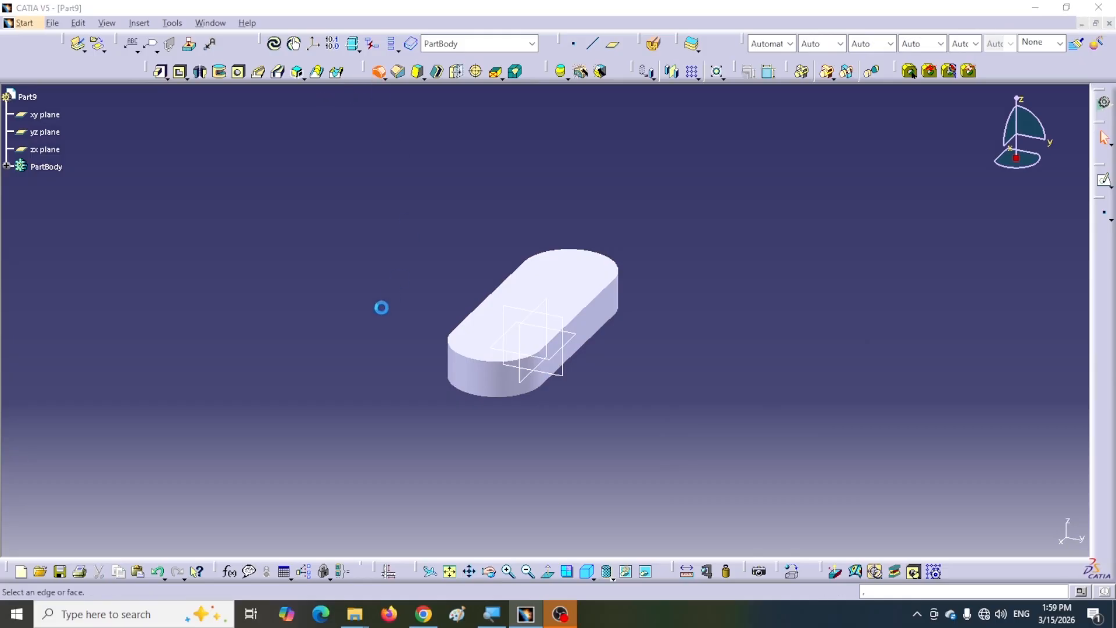
pyautogui.moveTo(658, 149); pyautogui.dragTo(92, 187)
pyautogui.moveTo(578, 186); pyautogui.dragTo(750, 195, button='middle')
pyautogui.click(675, 373)
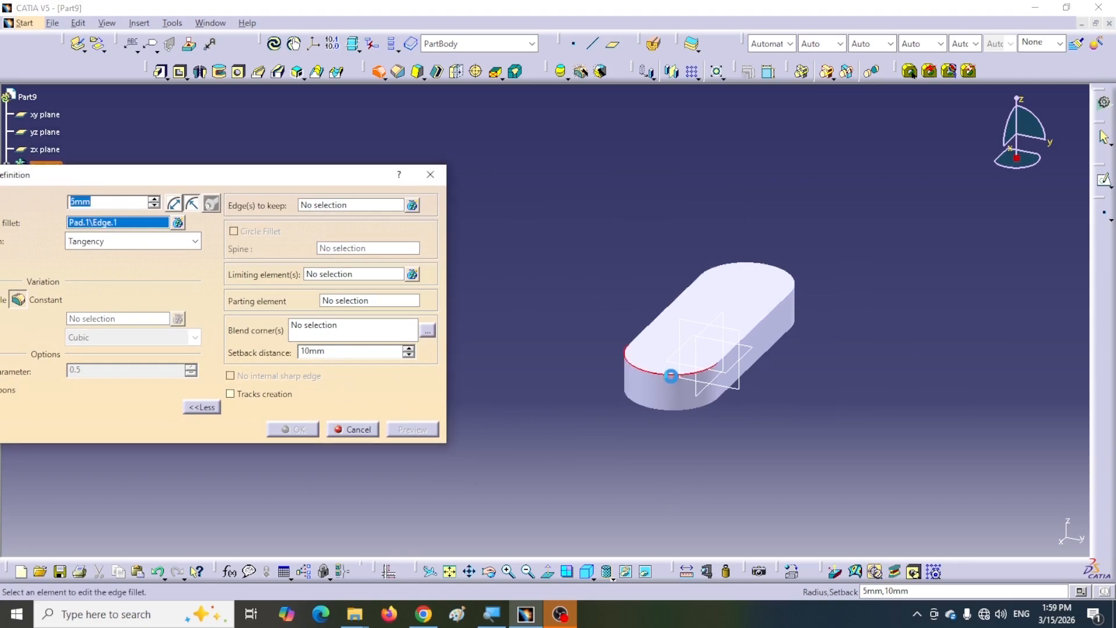
pyautogui.click(686, 409)
pyautogui.click(299, 431)
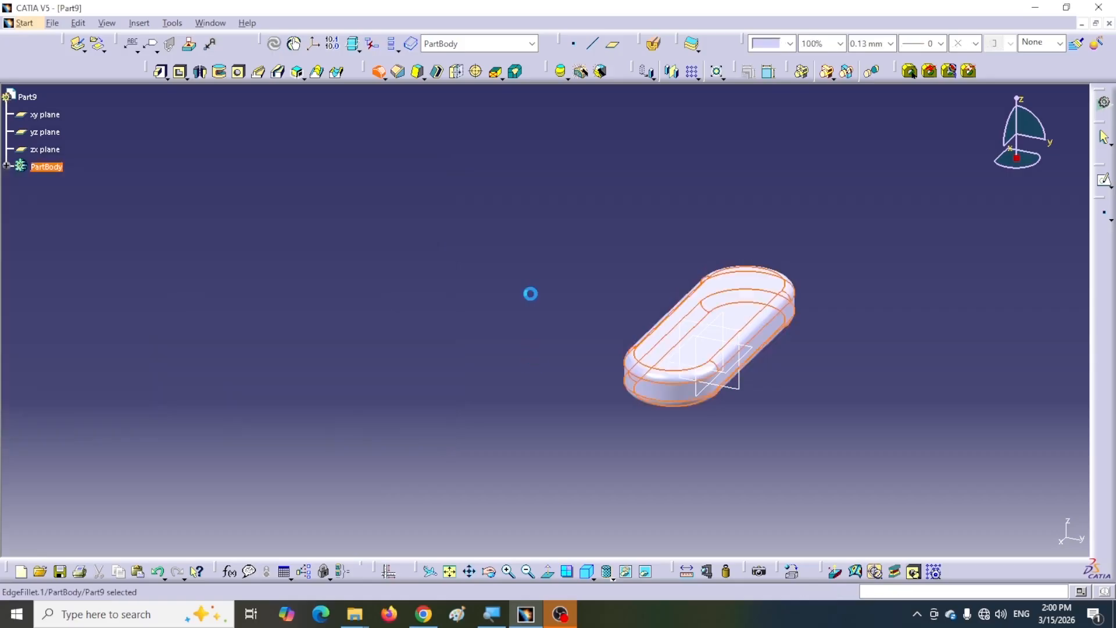
# - Start a sketch on the pad's upper face and draw a circle about 37 mm in diameter centred on the origin
pyautogui.moveTo(531, 295); pyautogui.dragTo(689, 378, button='middle')
pyautogui.click(689, 452)
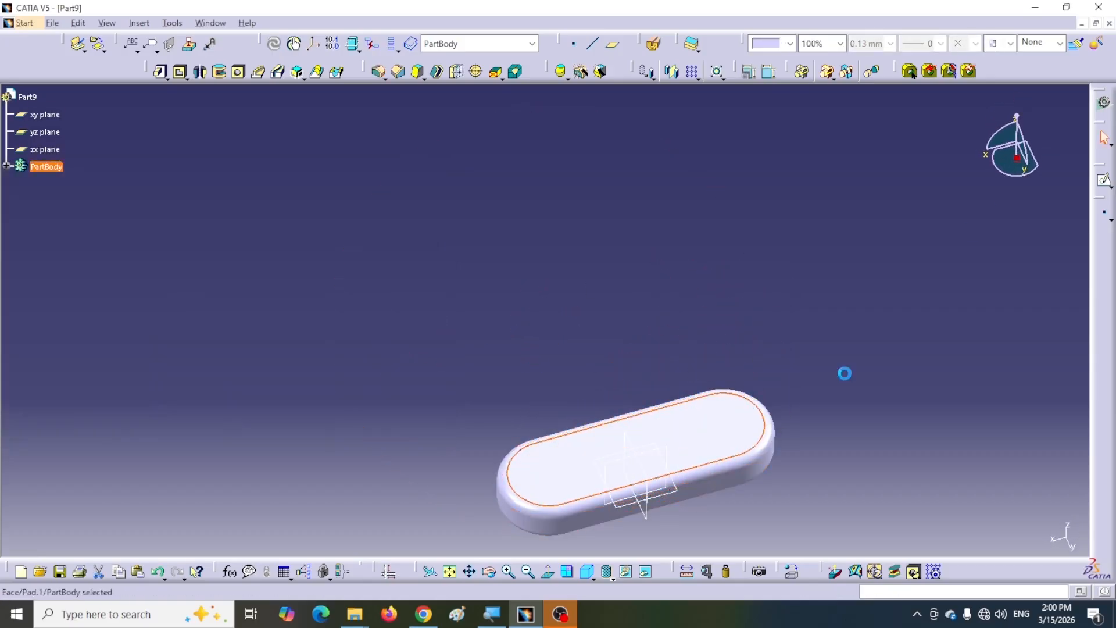
pyautogui.click(1103, 180)
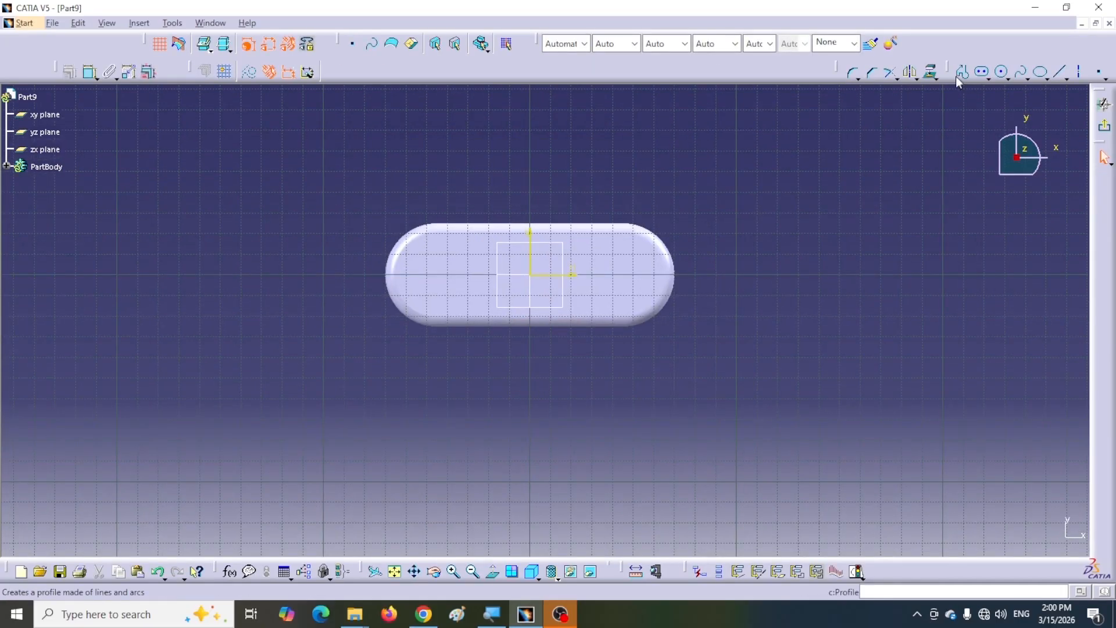
pyautogui.moveTo(951, 70); pyautogui.dragTo(626, 66)
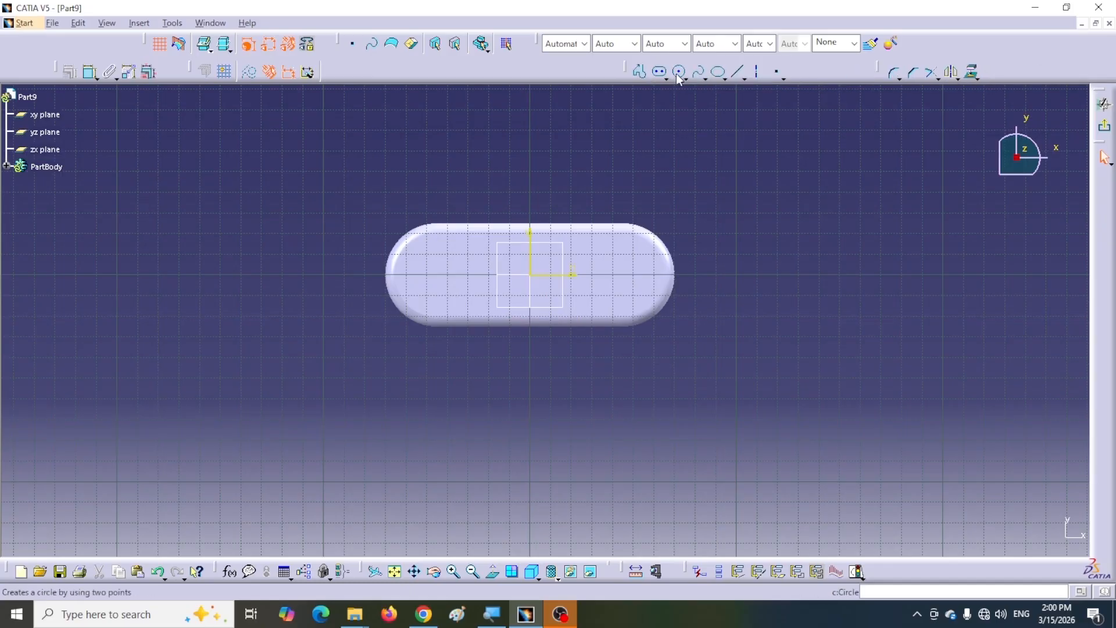
pyautogui.click(676, 73)
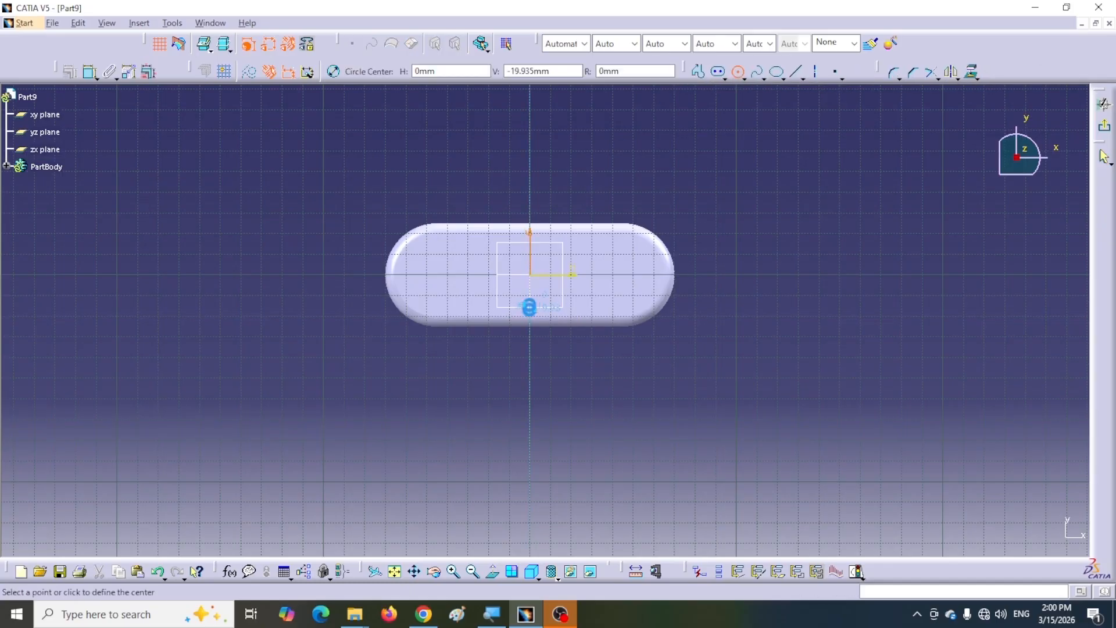
pyautogui.click(532, 274)
pyautogui.click(507, 302)
# - Dimension the circle's diameter as 35 mm and exit the sketch
pyautogui.click(90, 73)
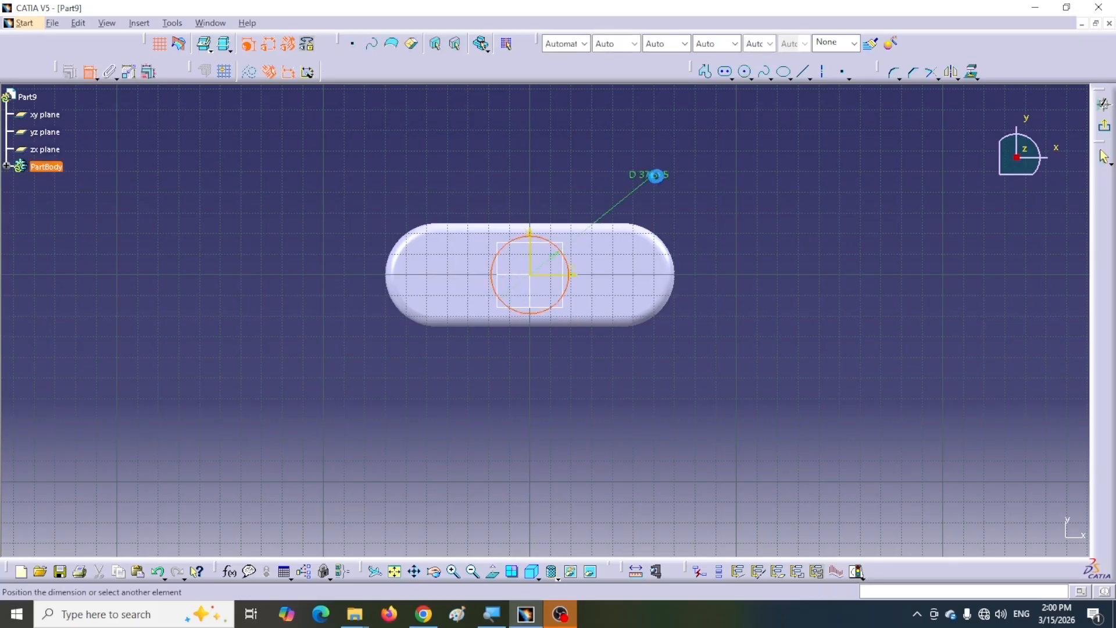
pyautogui.click(669, 175)
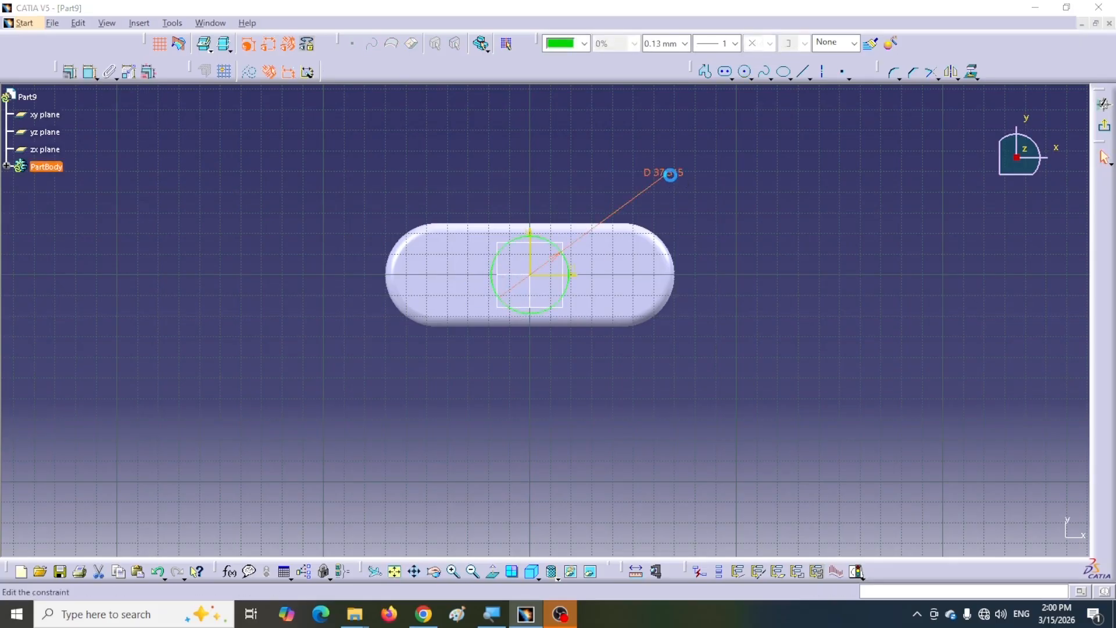
pyautogui.doubleClick(670, 175)
pyautogui.write('35mm')
pyautogui.press('Return')
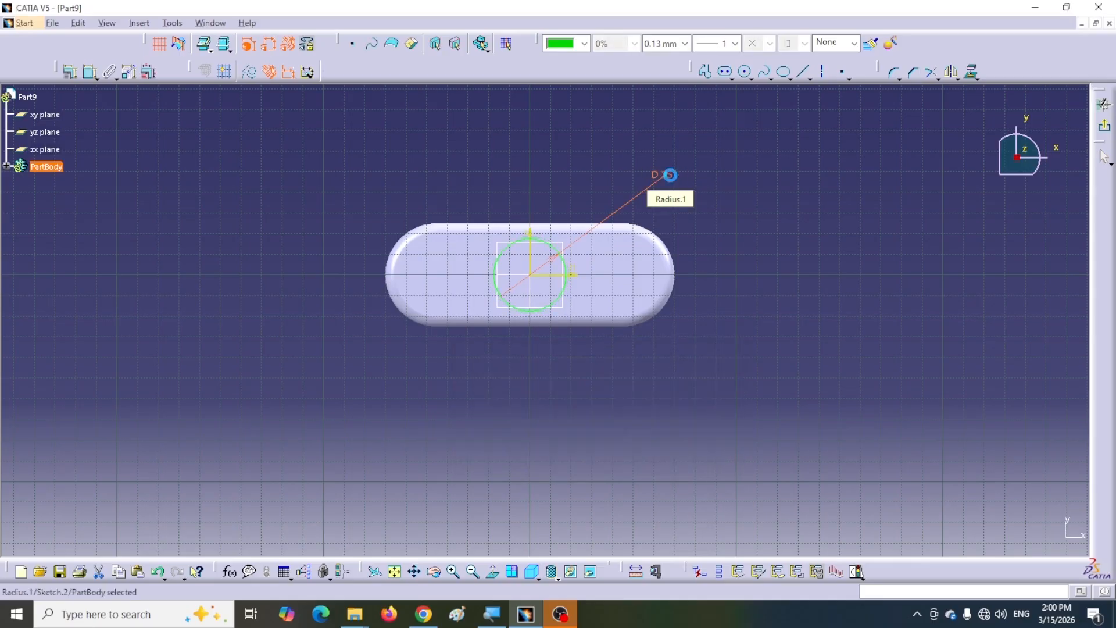
pyautogui.click(1103, 126)
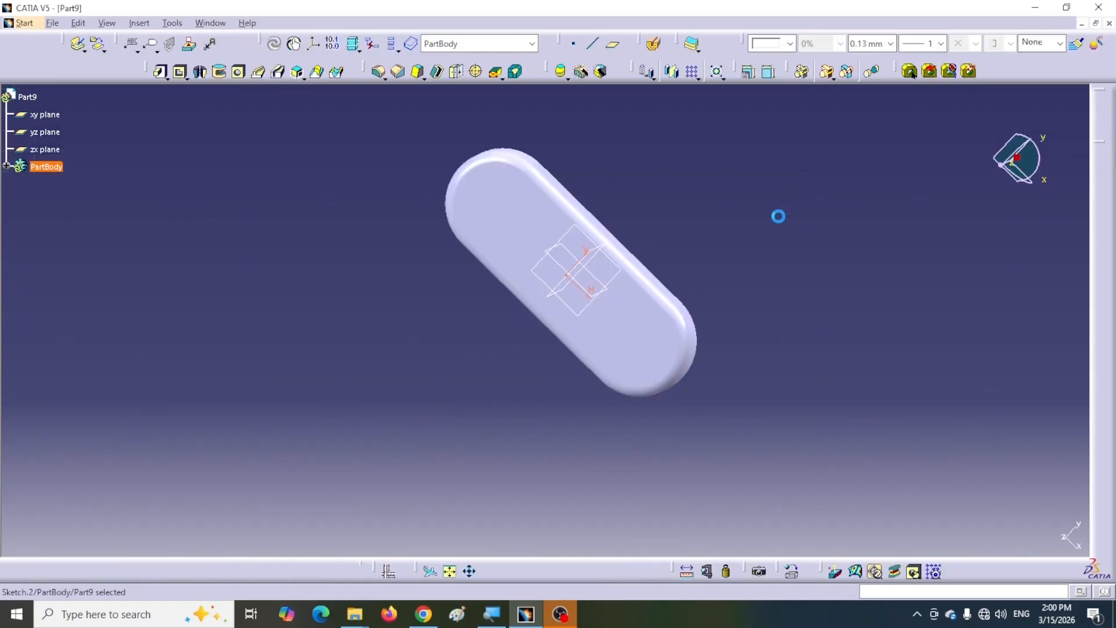
# - Create a 75 mm drafted filleted pad from the 35 mm circle, limited by the base's upper face, with 5° draft and 5 mm fillets
pyautogui.click(166, 77)
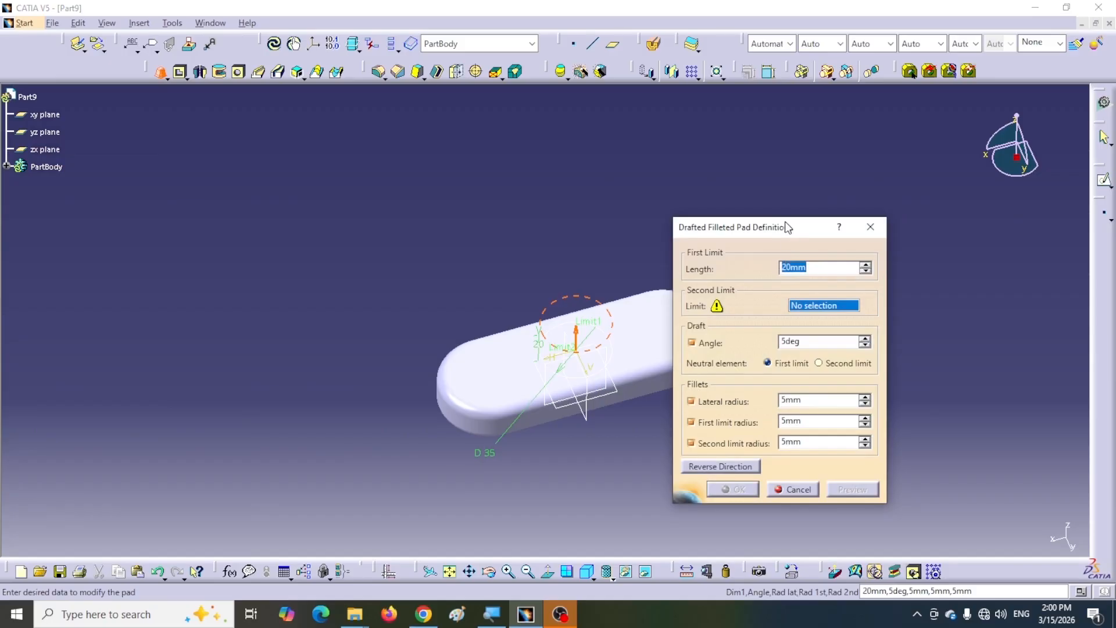
pyautogui.moveTo(786, 227); pyautogui.dragTo(876, 196)
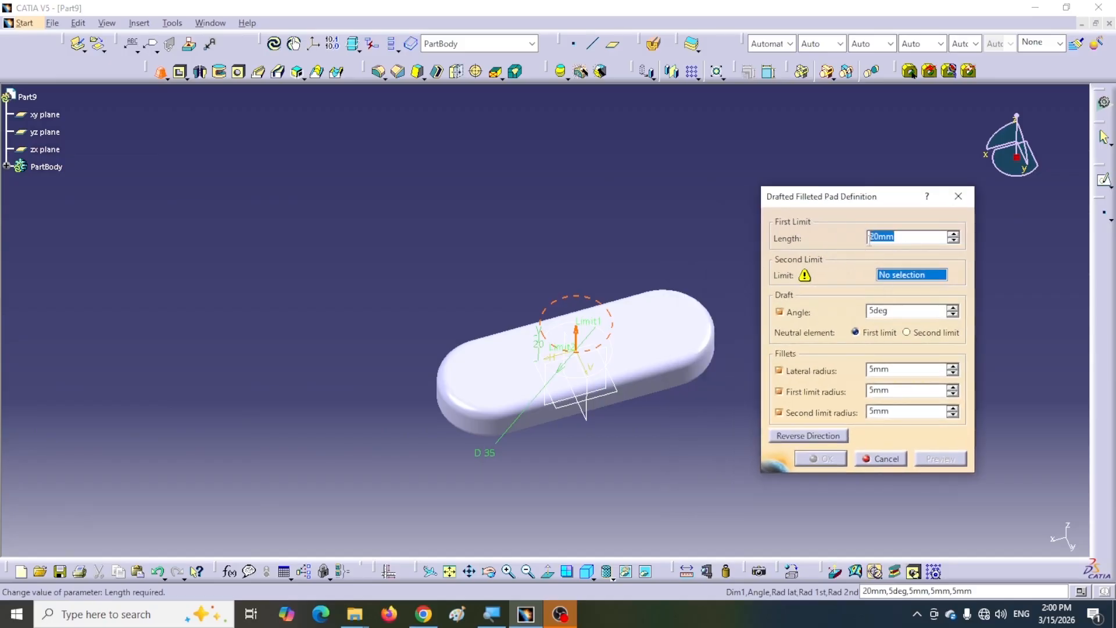
pyautogui.write('75')
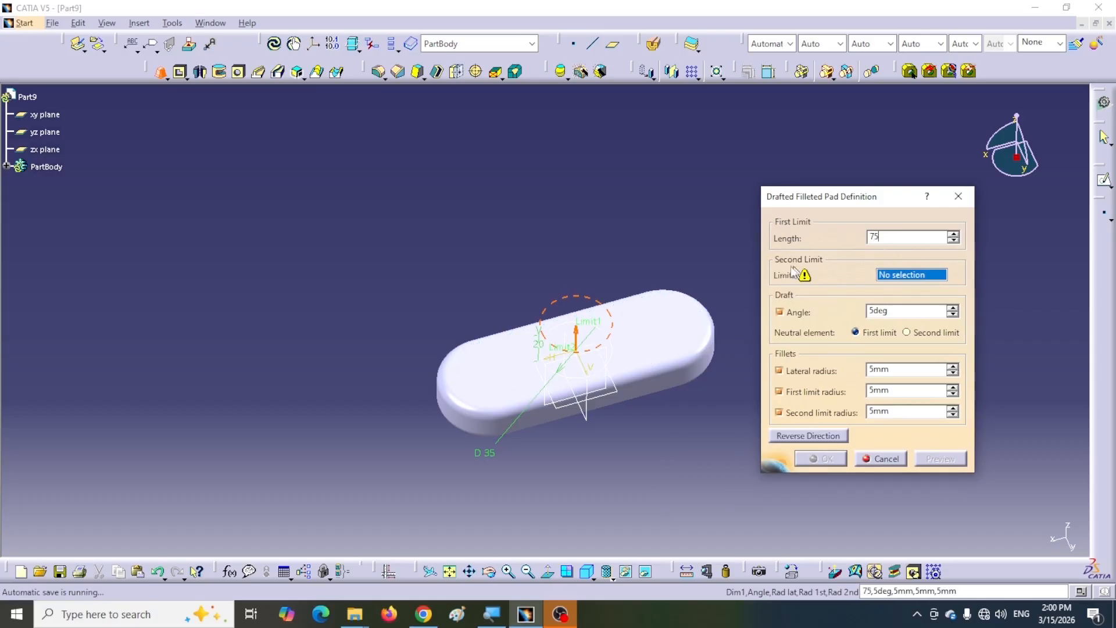
pyautogui.click(662, 337)
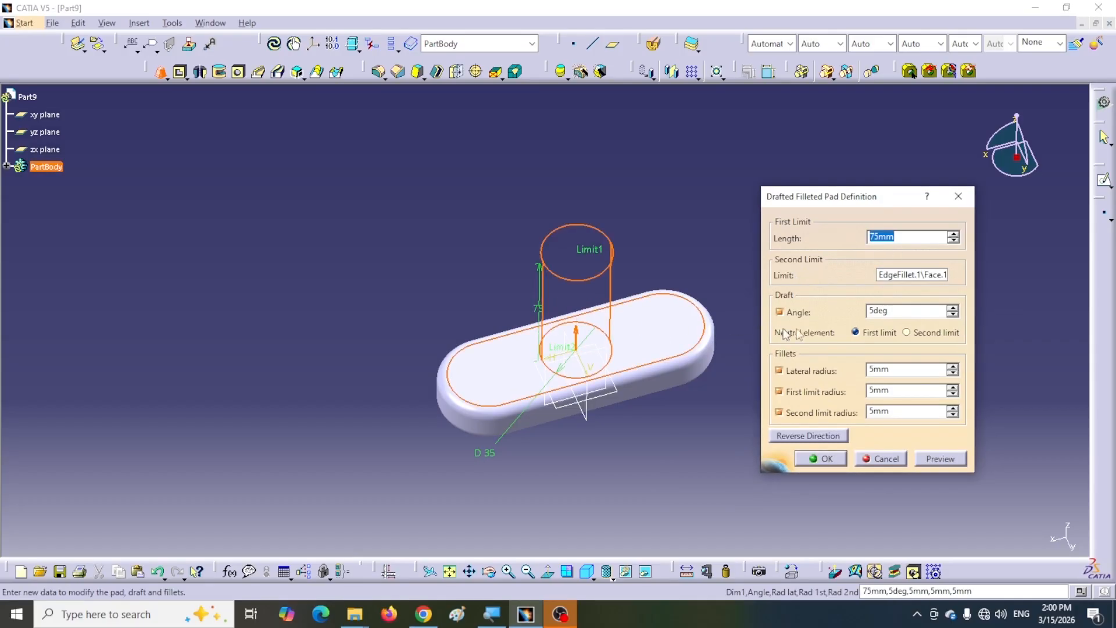
pyautogui.click(942, 459)
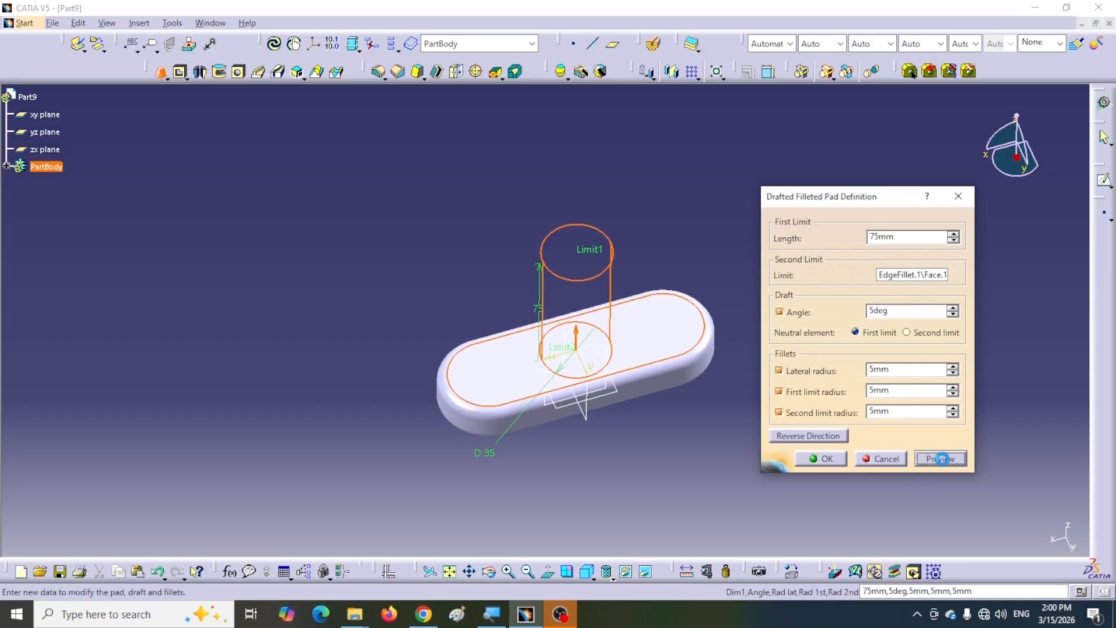
pyautogui.click(823, 459)
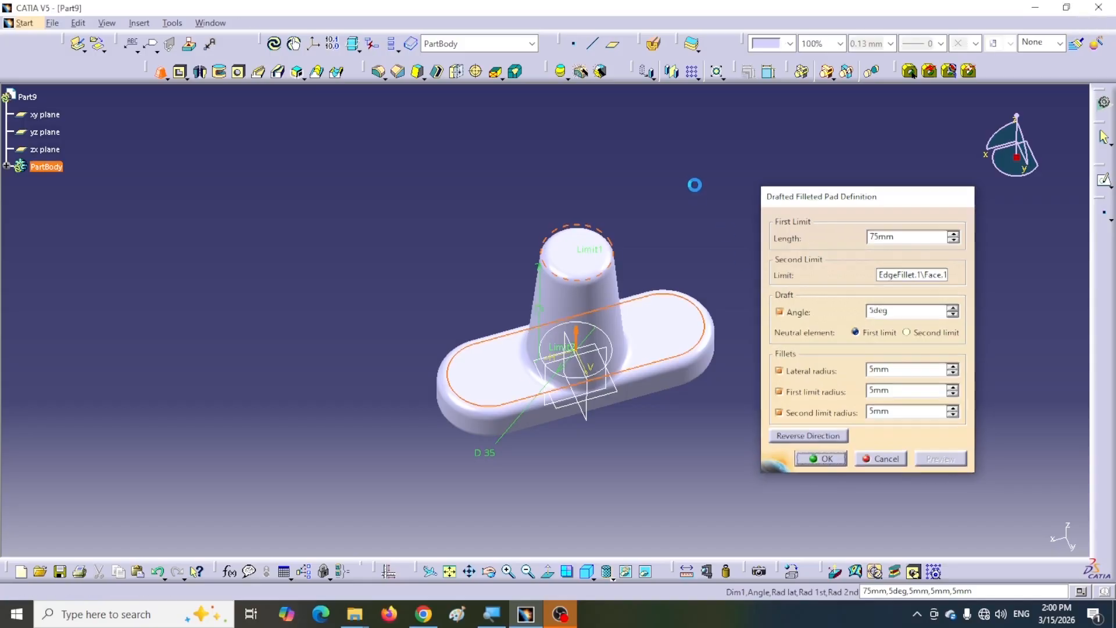
# - Start a sketch on the boss's top face and draw a circle about 15.6 mm in diameter centred on the origin
pyautogui.moveTo(696, 181); pyautogui.dragTo(688, 207, button='middle')
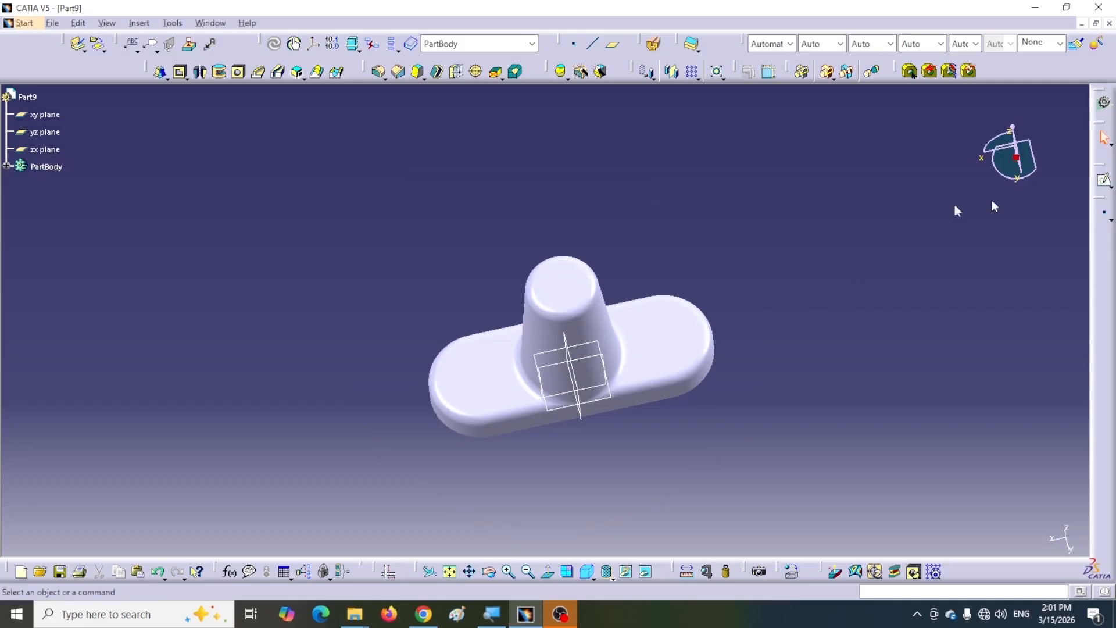
pyautogui.click(566, 291)
pyautogui.click(1103, 181)
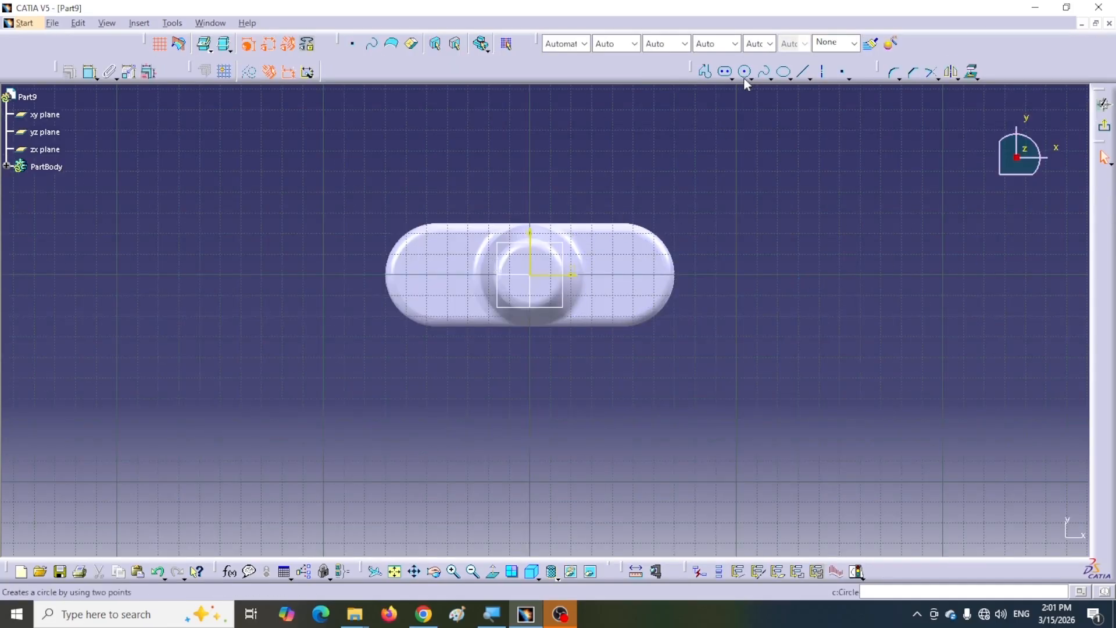
pyautogui.click(745, 74)
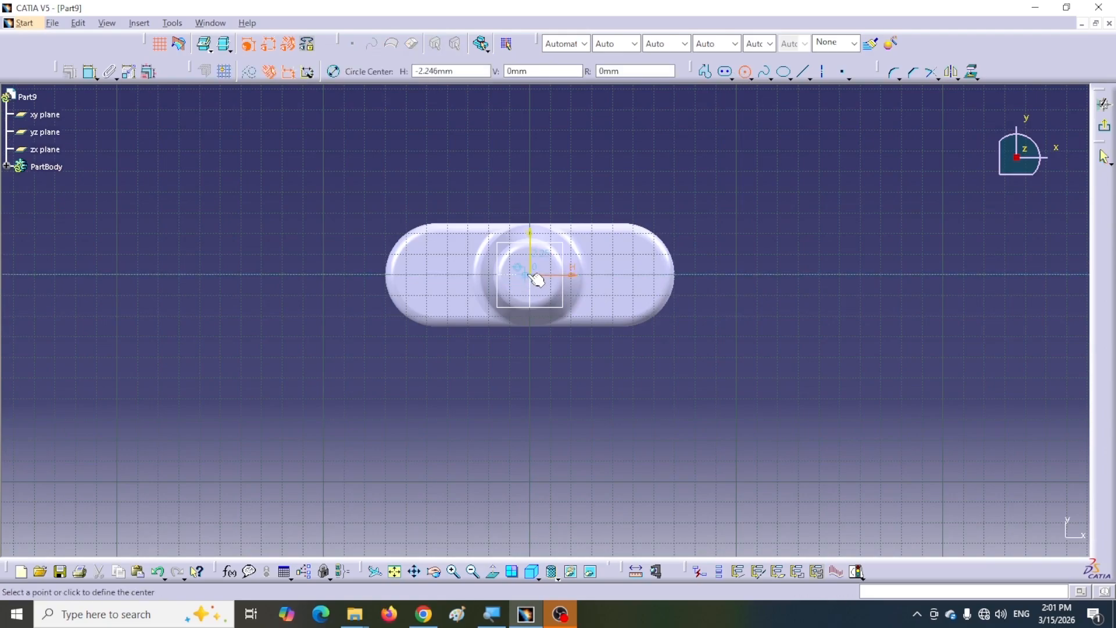
pyautogui.click(529, 275)
pyautogui.click(545, 277)
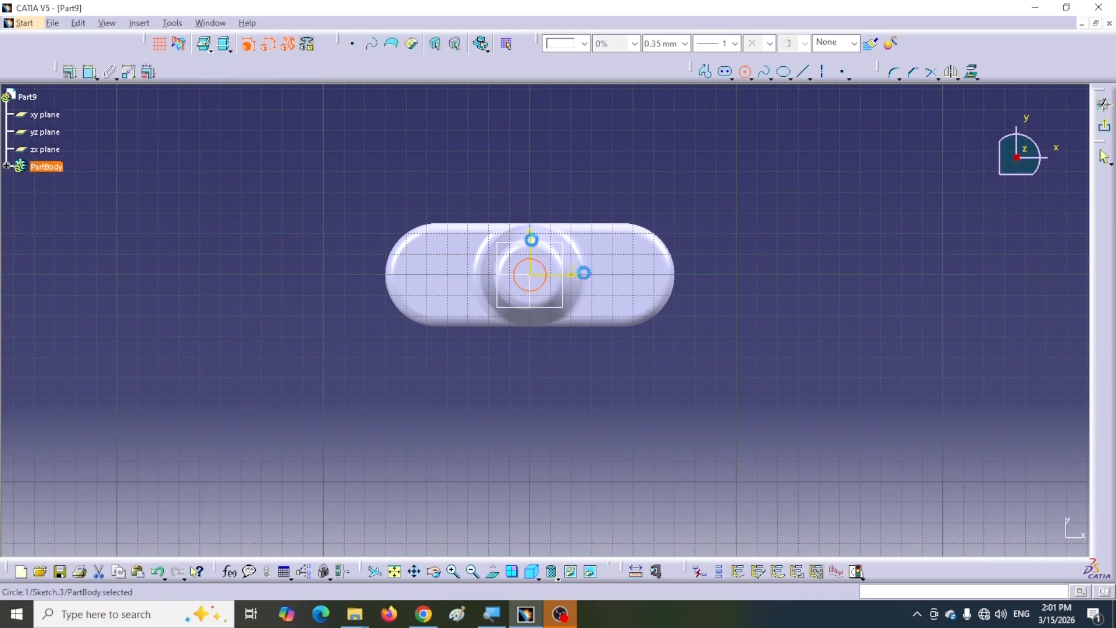
# - Dimension the circle's diameter as 15 mm and exit the sketch
pyautogui.click(89, 72)
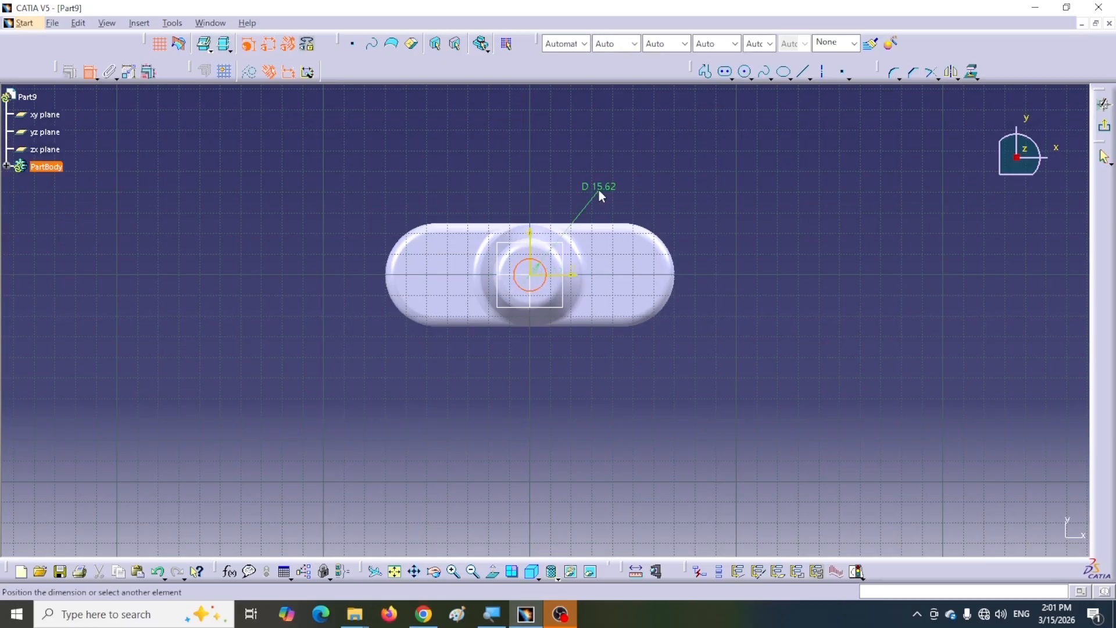
pyautogui.click(610, 191)
pyautogui.doubleClick(607, 191)
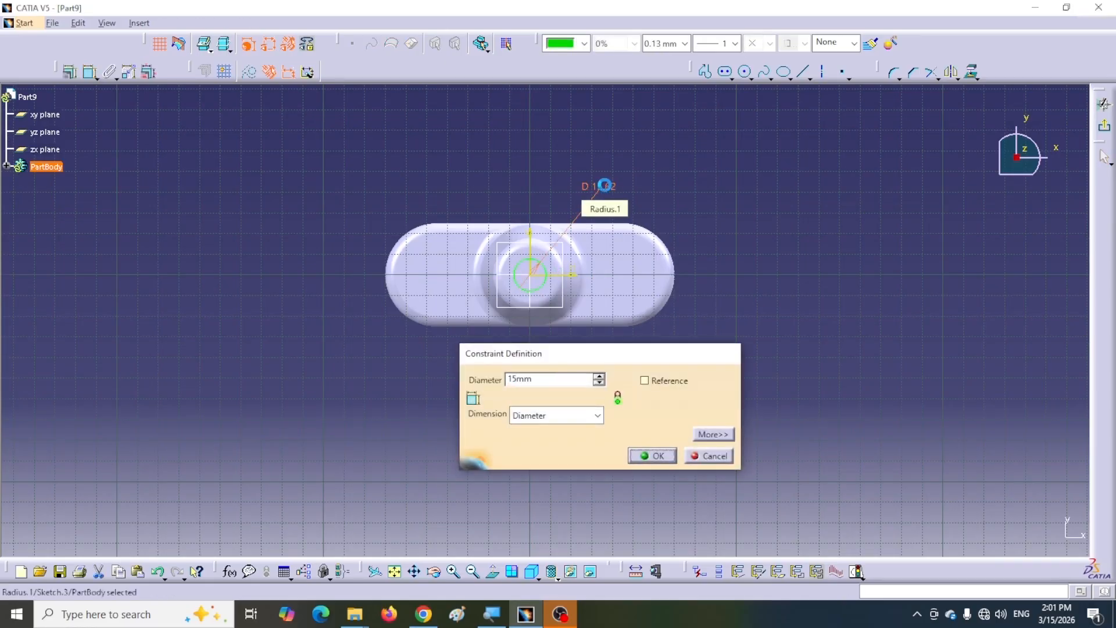
pyautogui.press('Return')
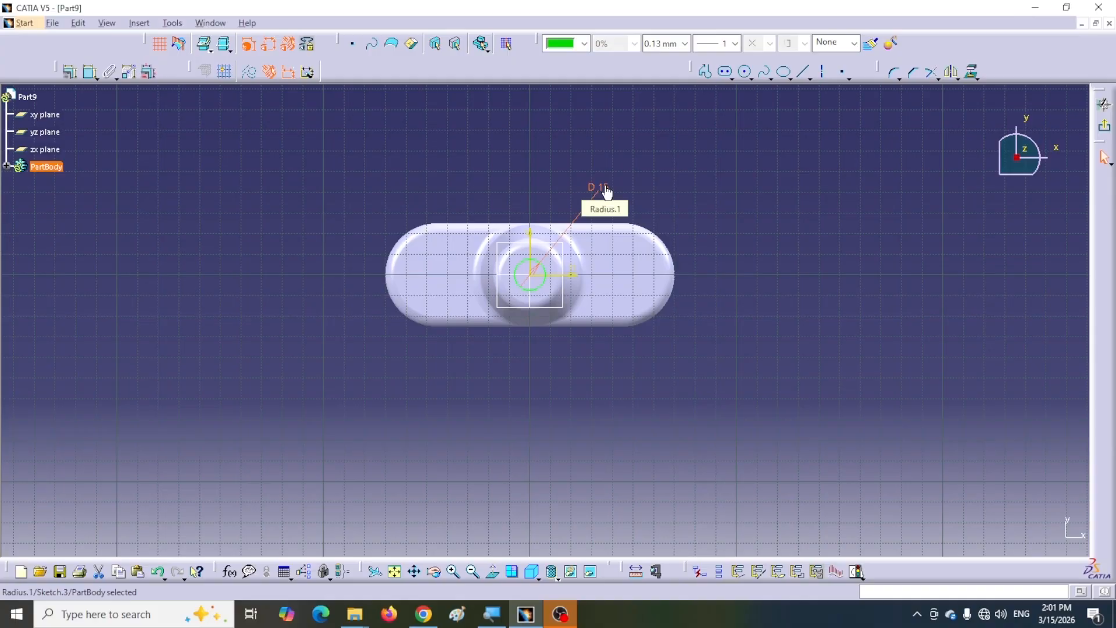
pyautogui.click(1104, 125)
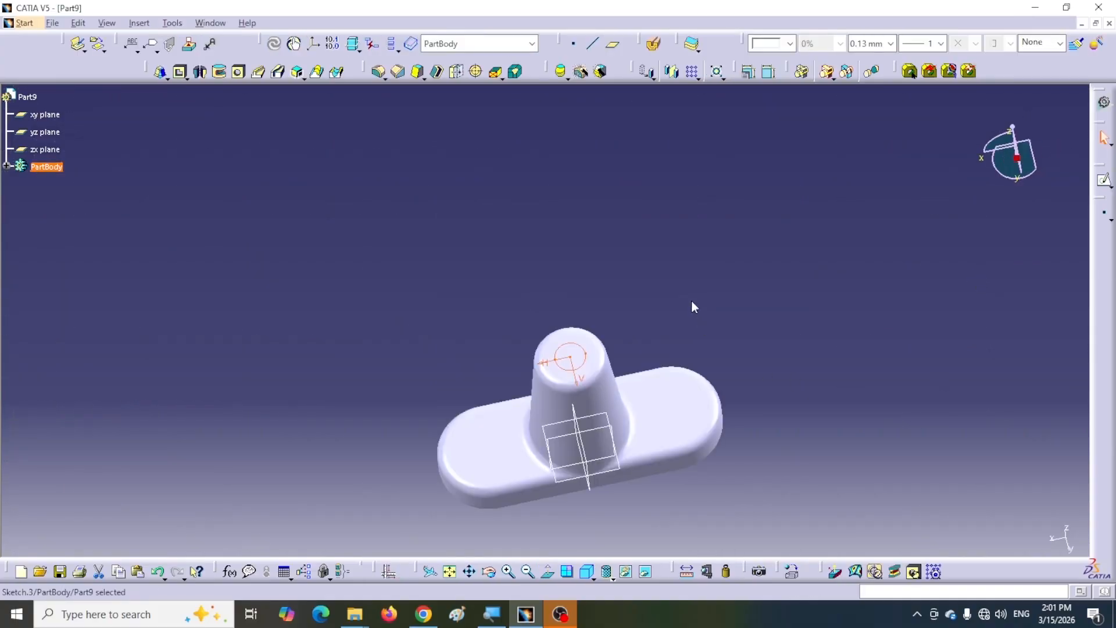
# - Cut a 35 mm deep pocket into the boss from the 15 mm circle sketch
pyautogui.click(180, 71)
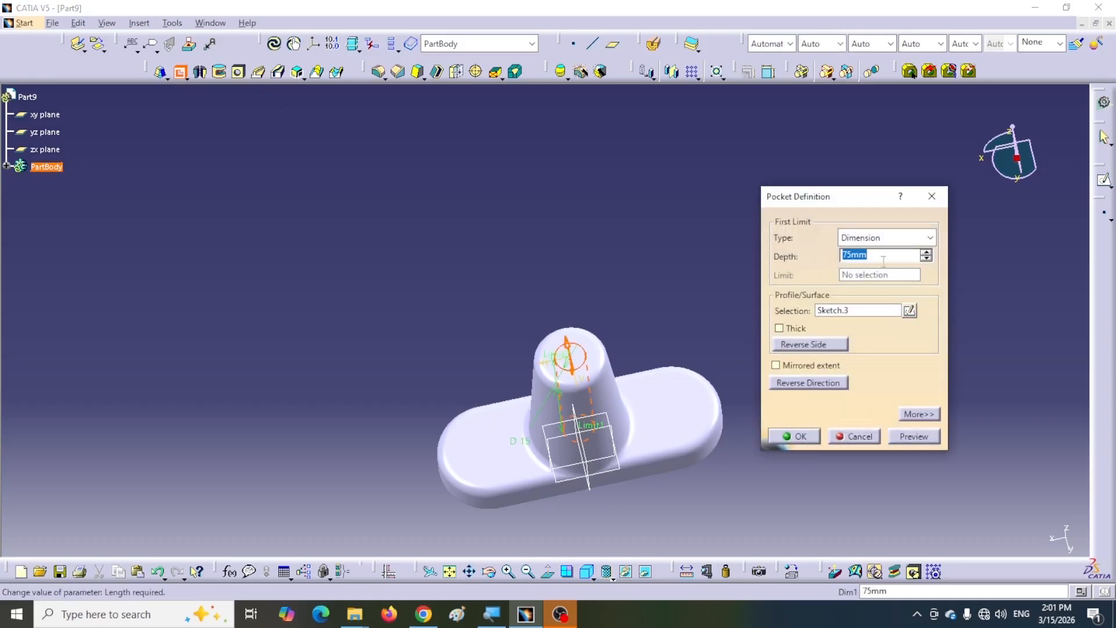
pyautogui.write('35')
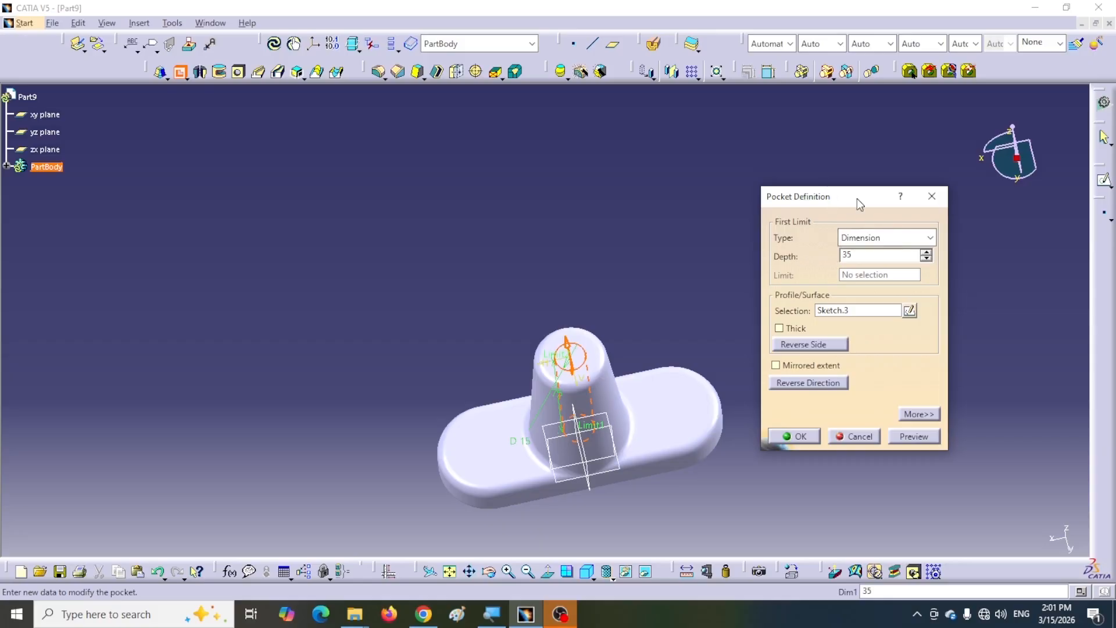
pyautogui.moveTo(857, 199); pyautogui.dragTo(794, 177)
pyautogui.click(738, 414)
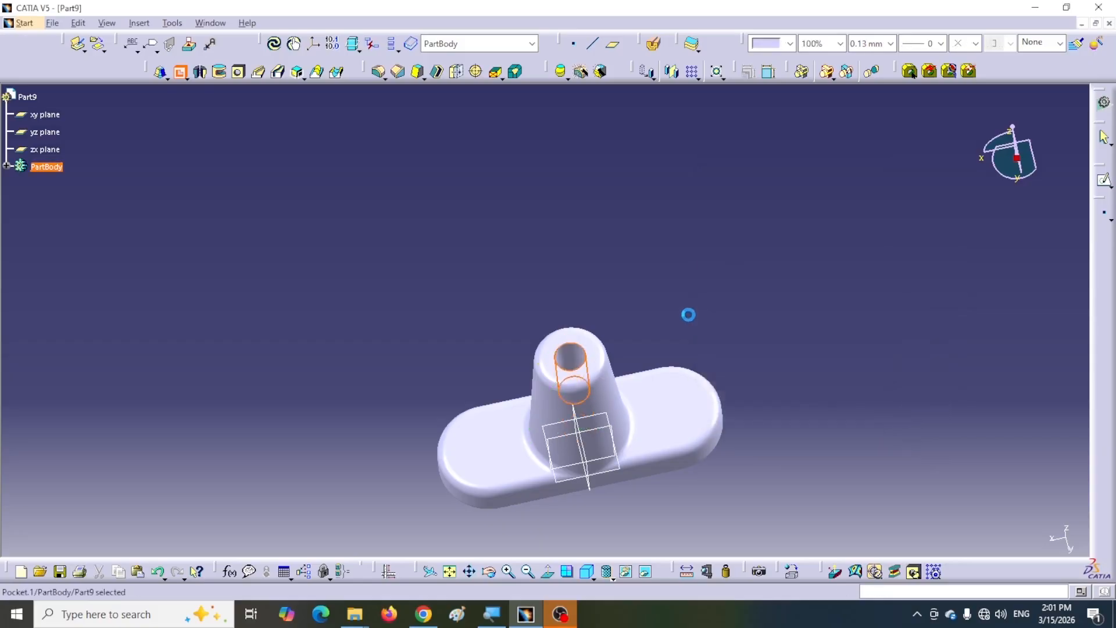
# - Switch the display mode to Shading with Material
pyautogui.moveTo(685, 304); pyautogui.dragTo(623, 308, button='middle')
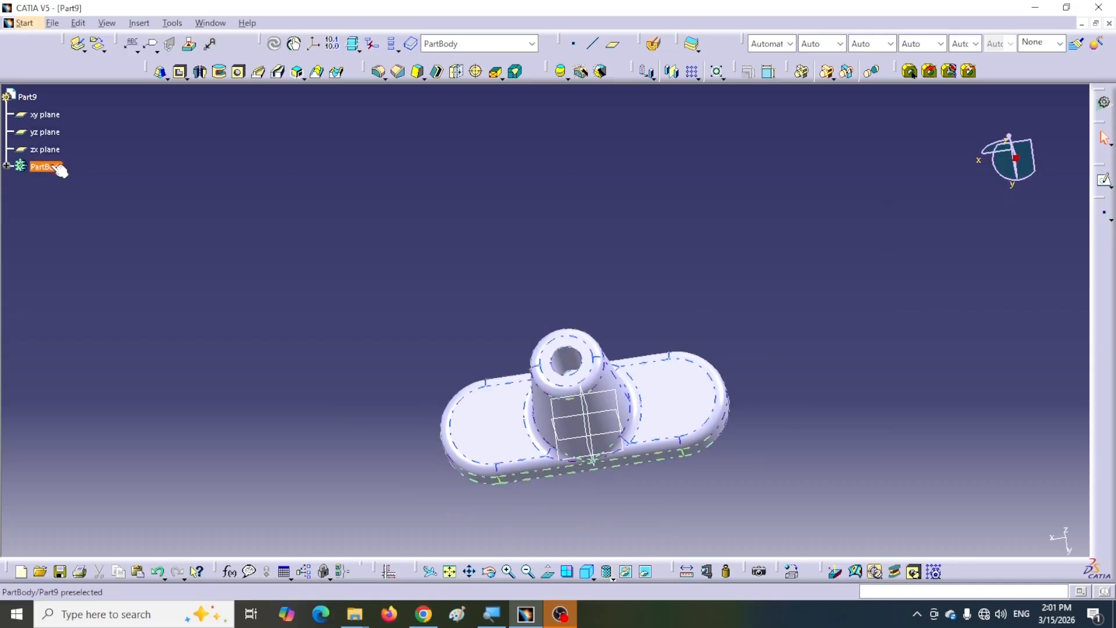
pyautogui.moveTo(417, 297); pyautogui.dragTo(521, 359, button='middle')
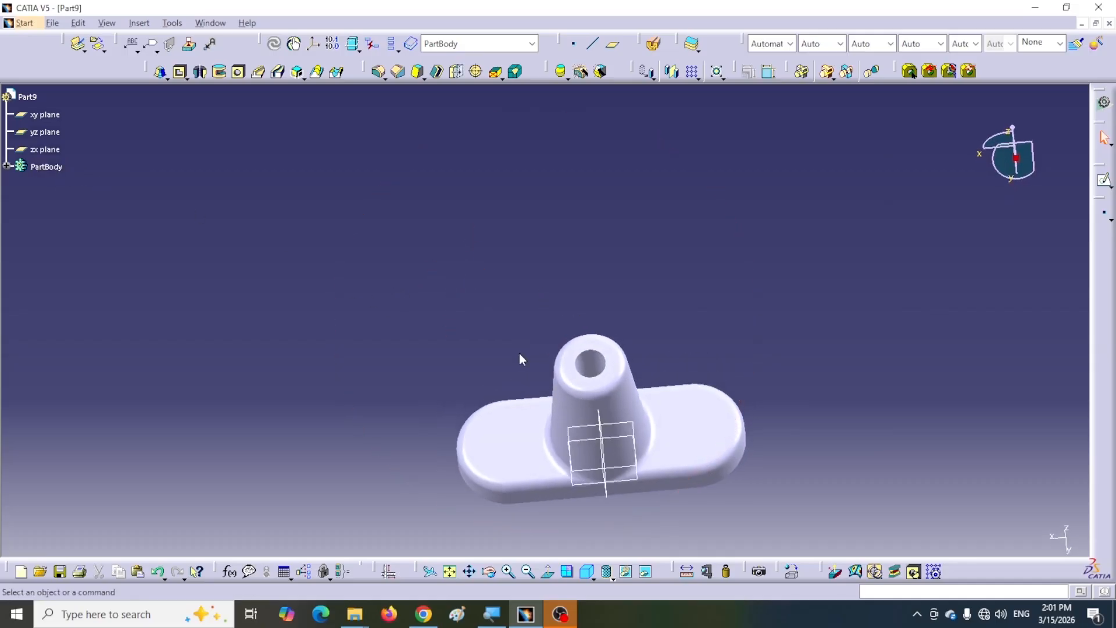
pyautogui.click(609, 572)
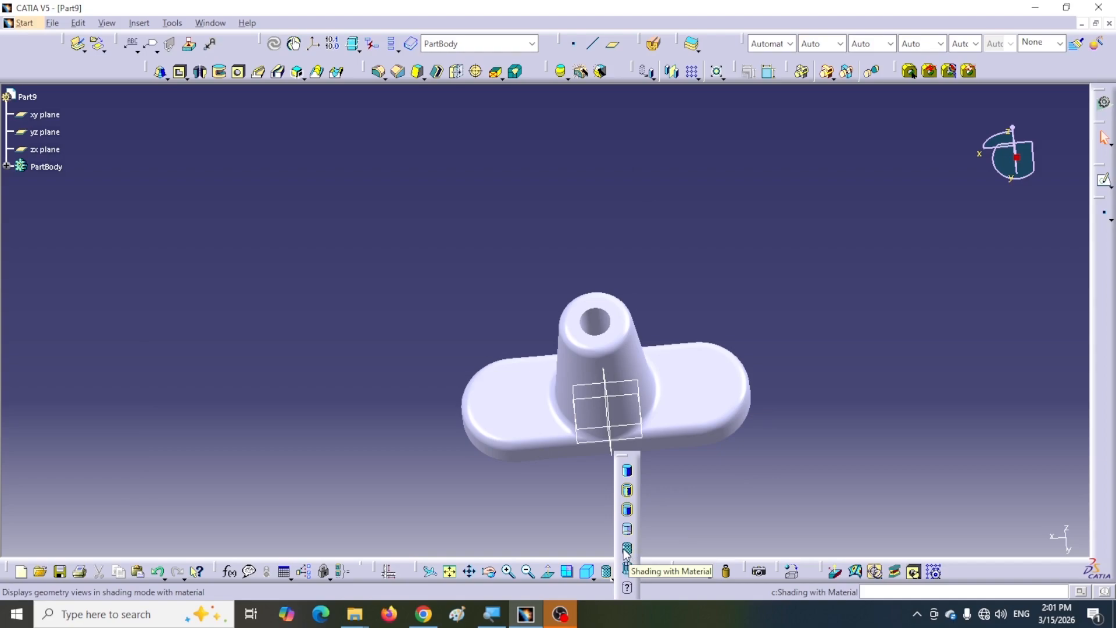
pyautogui.click(627, 550)
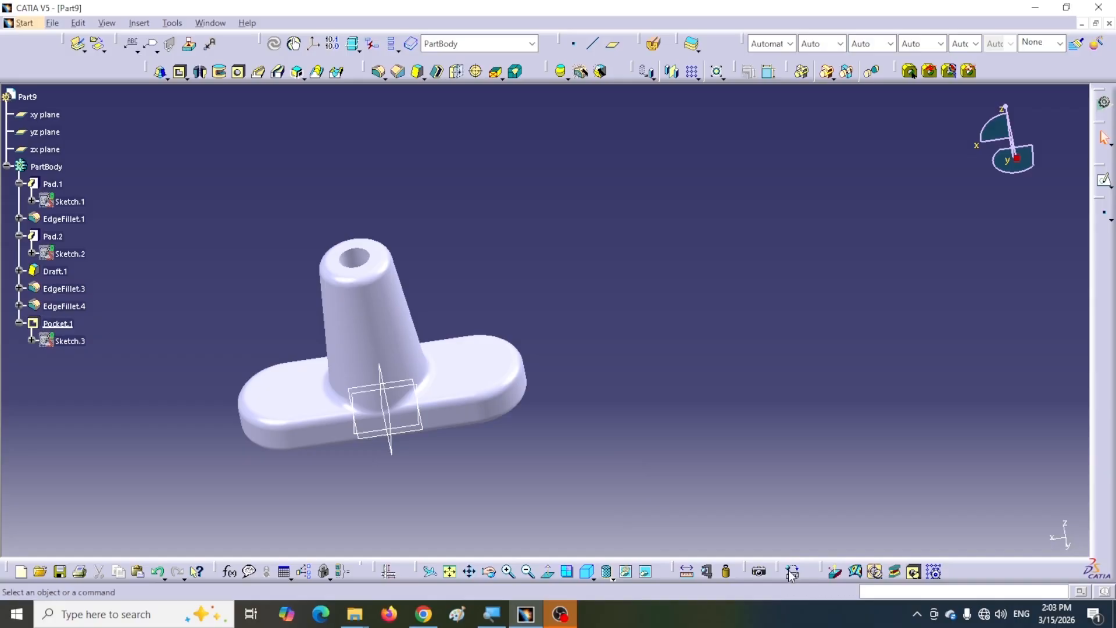
# - Apply the Plastic material from the default catalog's Other family to PartBody
pyautogui.click(789, 571)
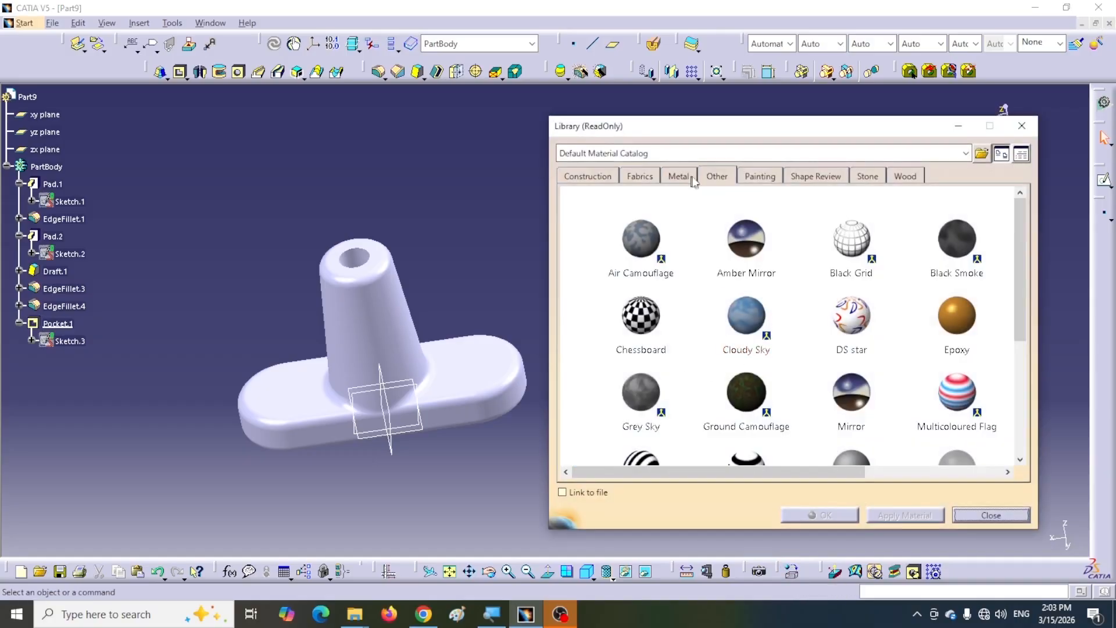
pyautogui.scroll(-1, 913, 304)
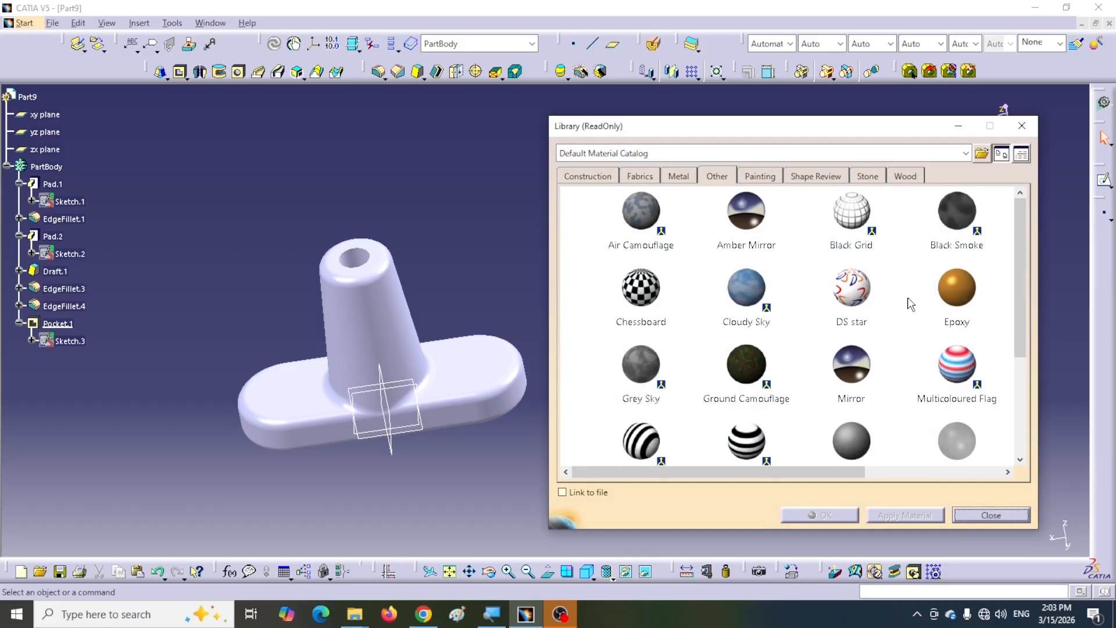
pyautogui.scroll(-1, 911, 304)
pyautogui.click(858, 429)
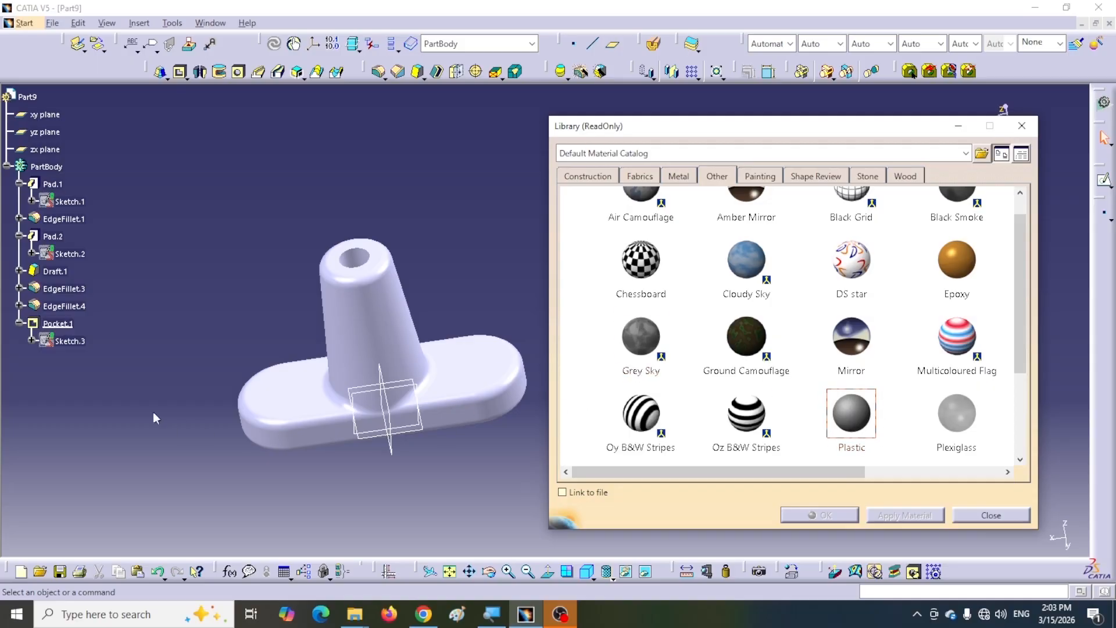
pyautogui.click(52, 168)
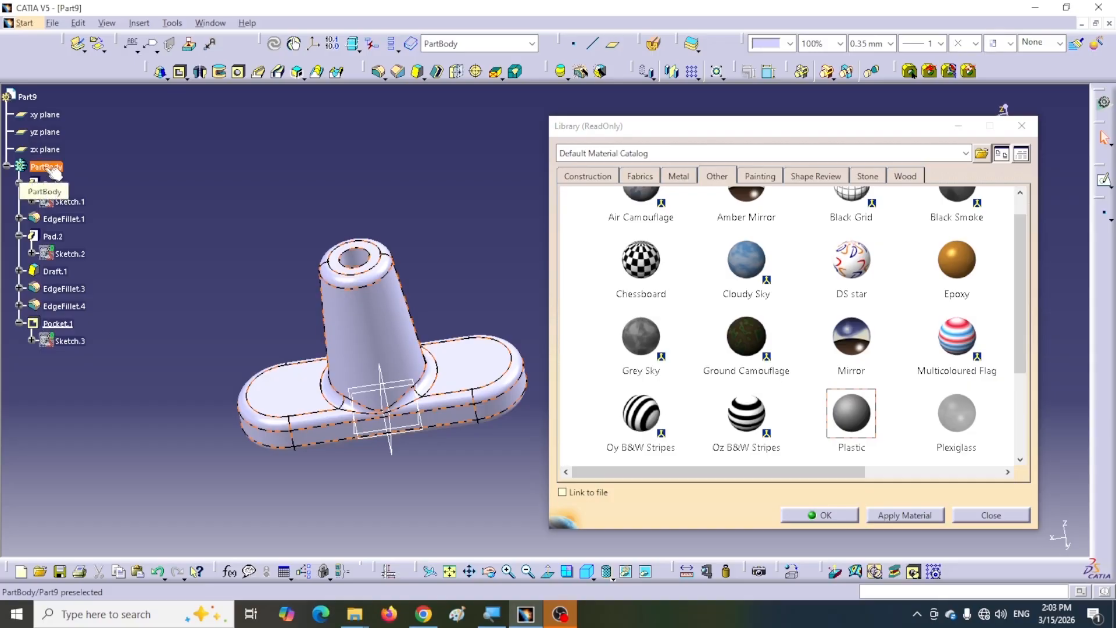
pyautogui.click(820, 515)
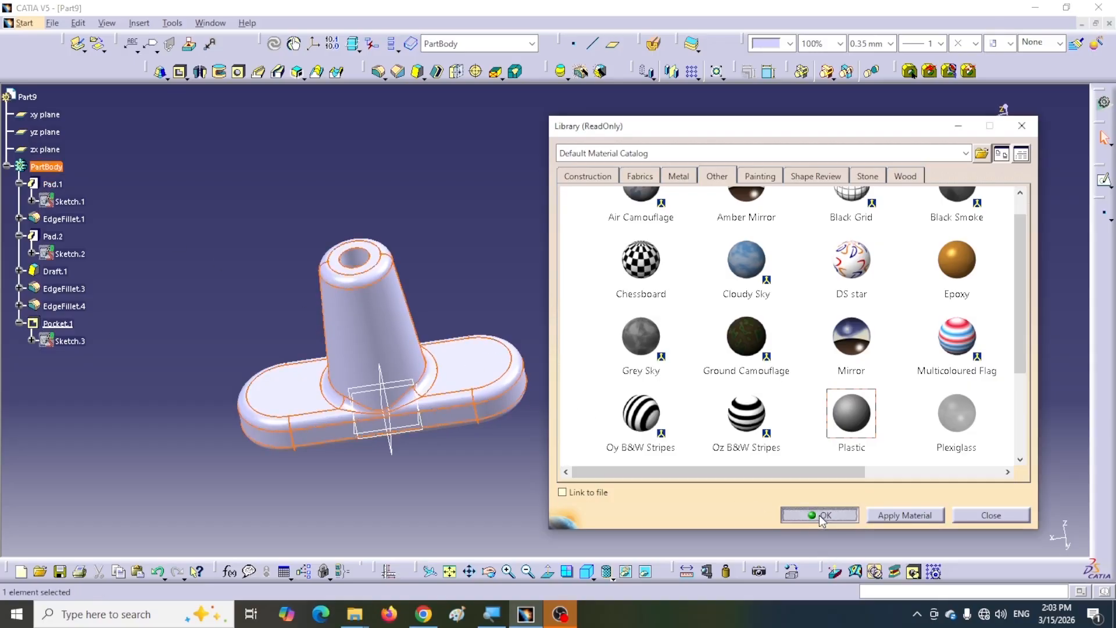
pyautogui.click(531, 229)
pyautogui.moveTo(526, 228); pyautogui.dragTo(588, 254, button='middle')
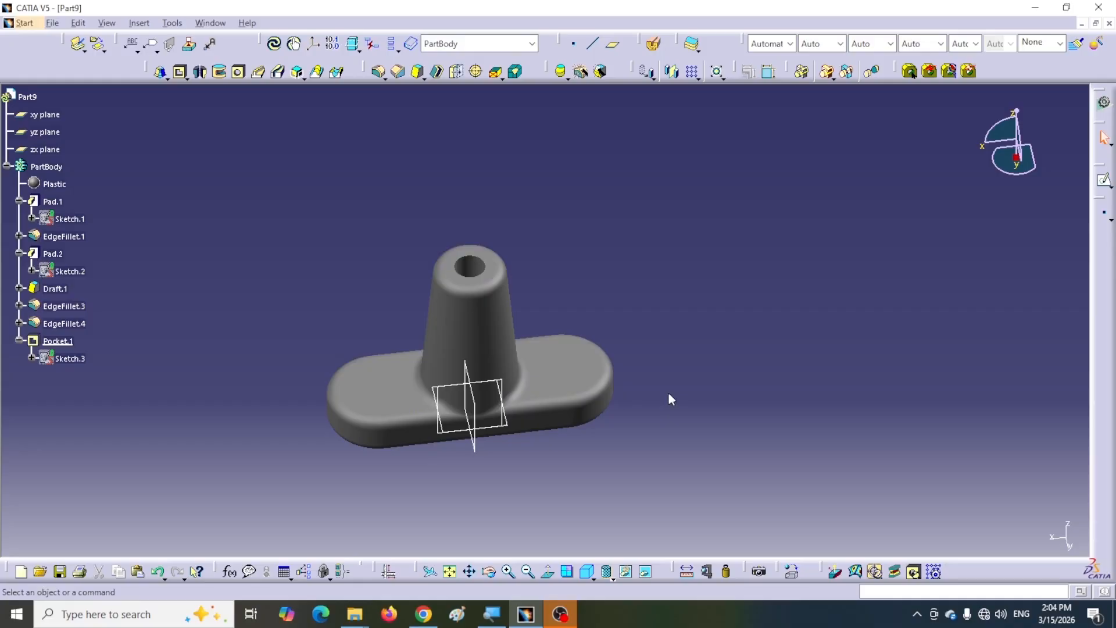
# - In the Plastic material's rendering properties, set the ambient lighting colour to pale green, E9FDCF
pyautogui.click(56, 183)
pyautogui.hotkey('alt', 'Return')
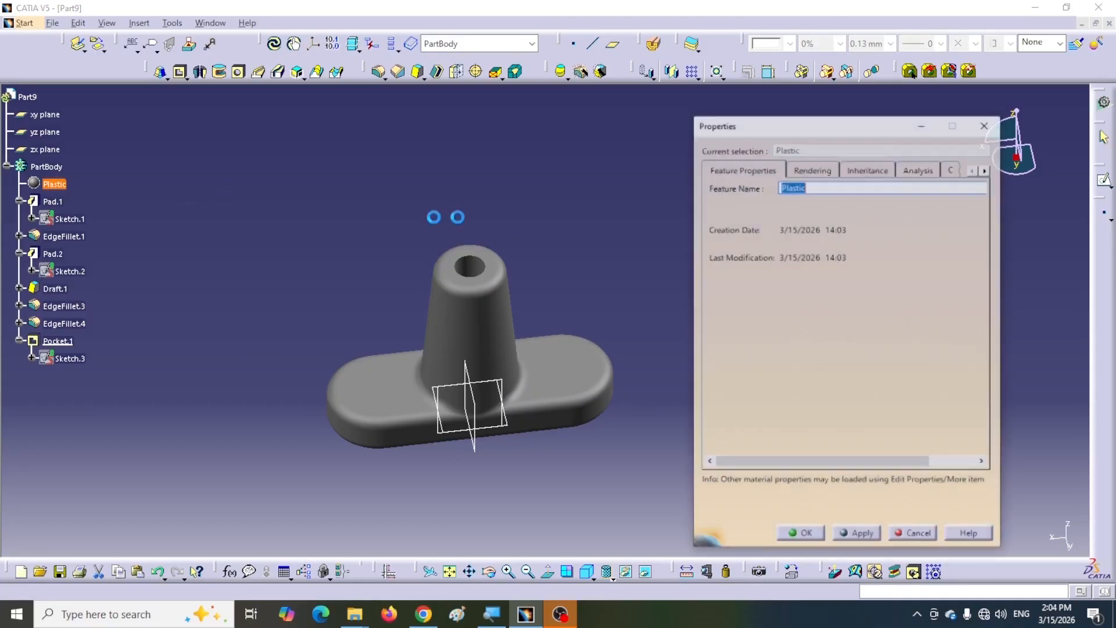
pyautogui.moveTo(861, 132); pyautogui.dragTo(787, 130)
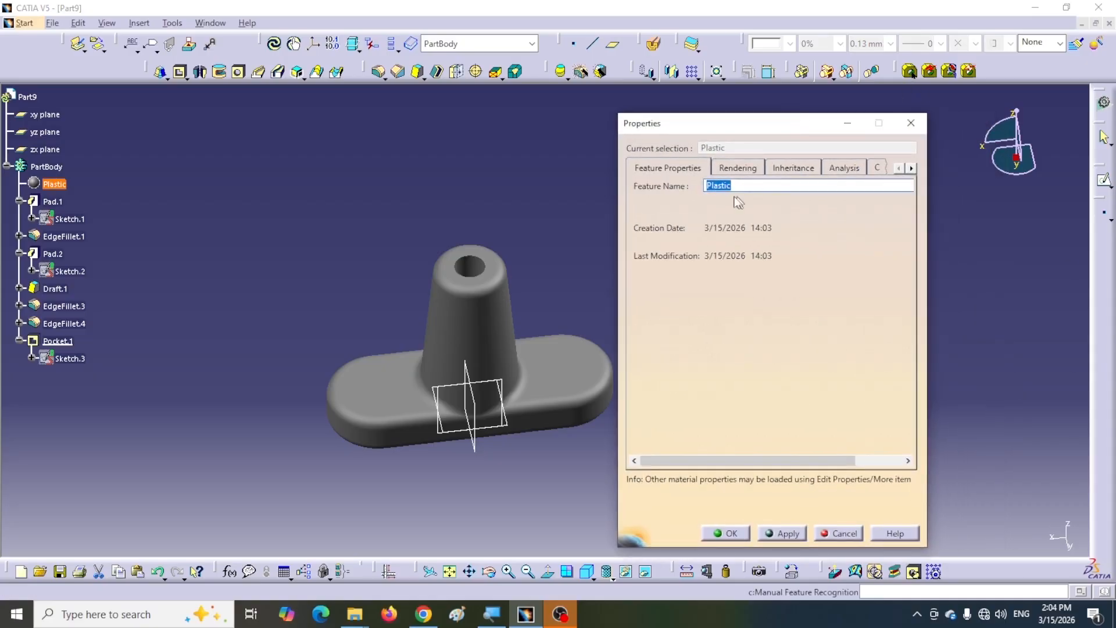
pyautogui.click(738, 168)
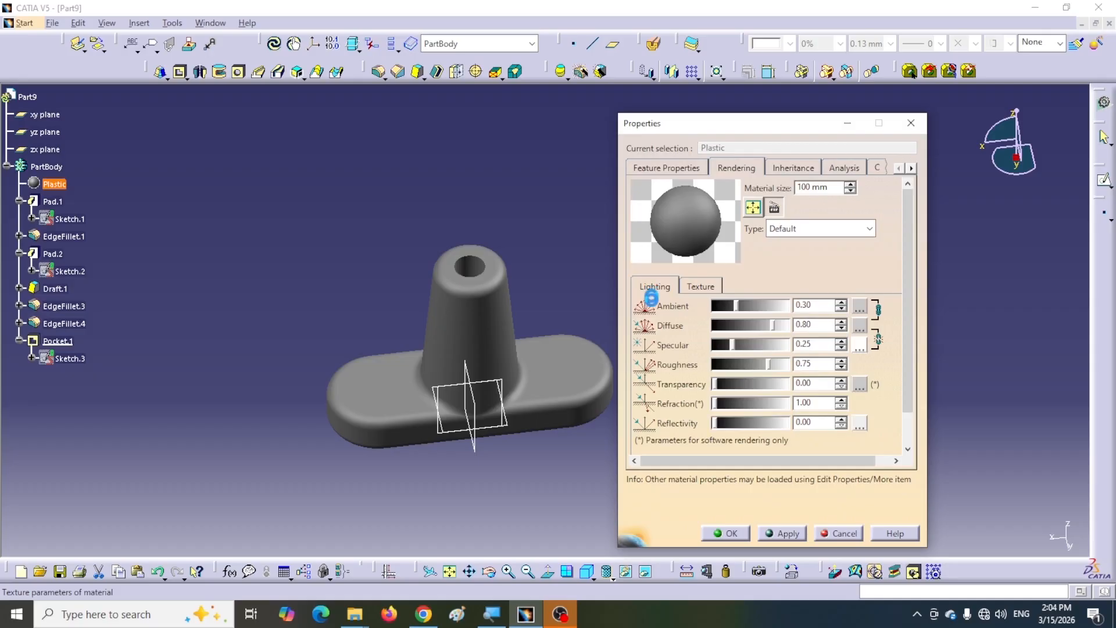
pyautogui.click(859, 305)
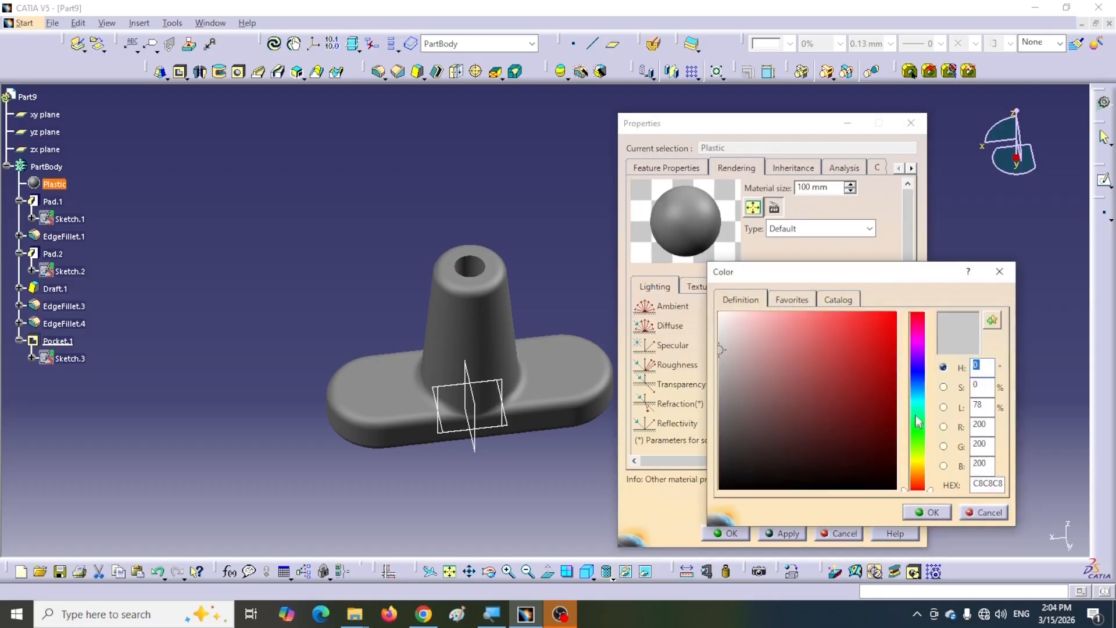
pyautogui.click(918, 446)
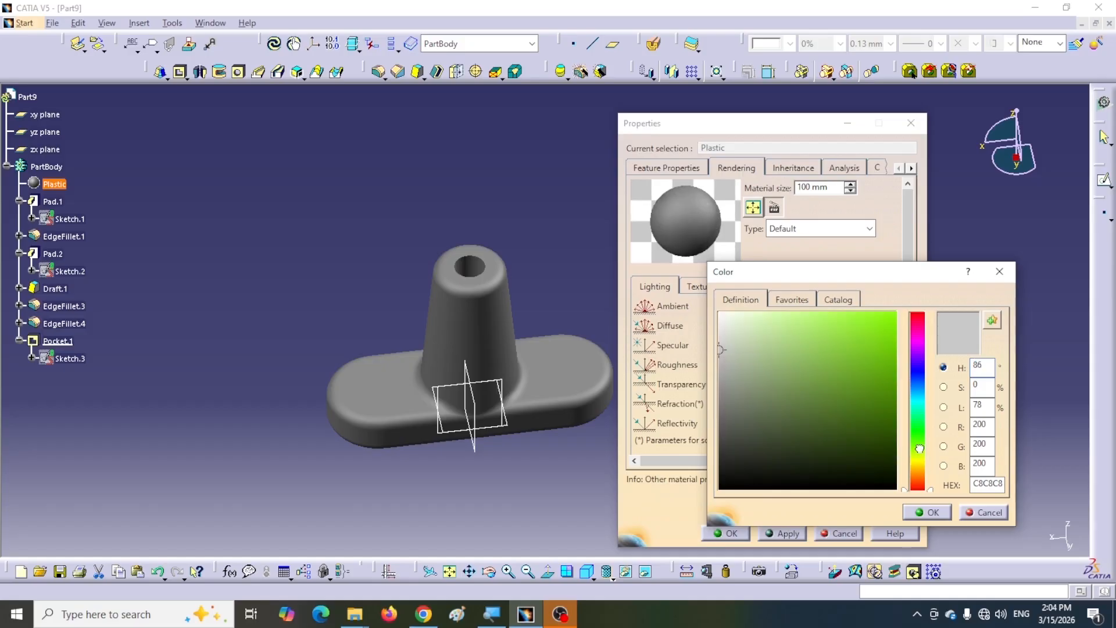
pyautogui.click(751, 314)
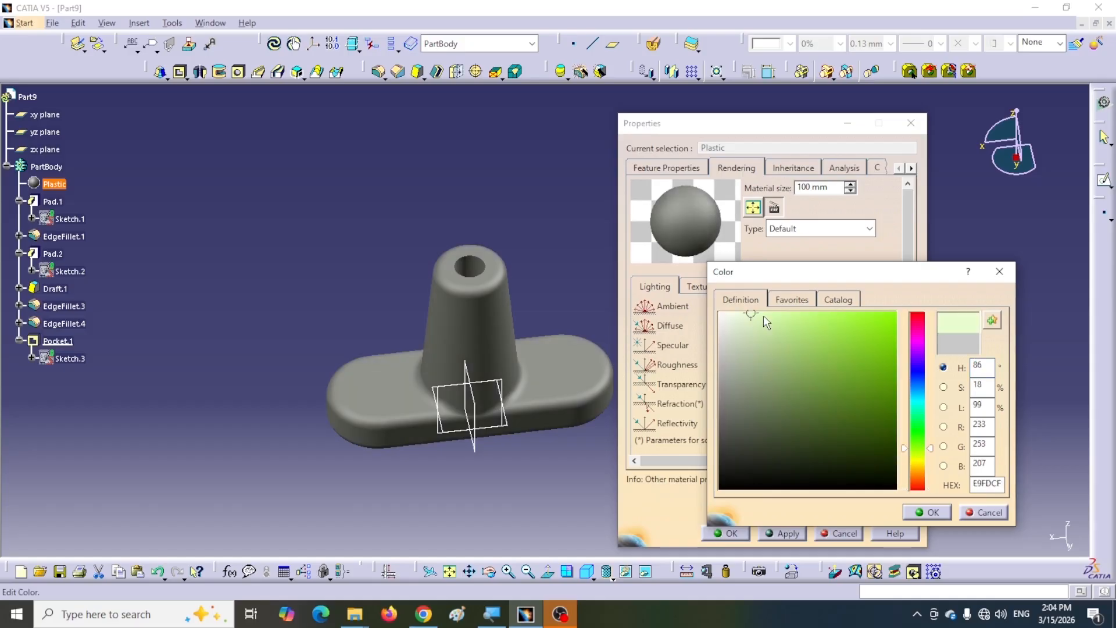
pyautogui.click(922, 511)
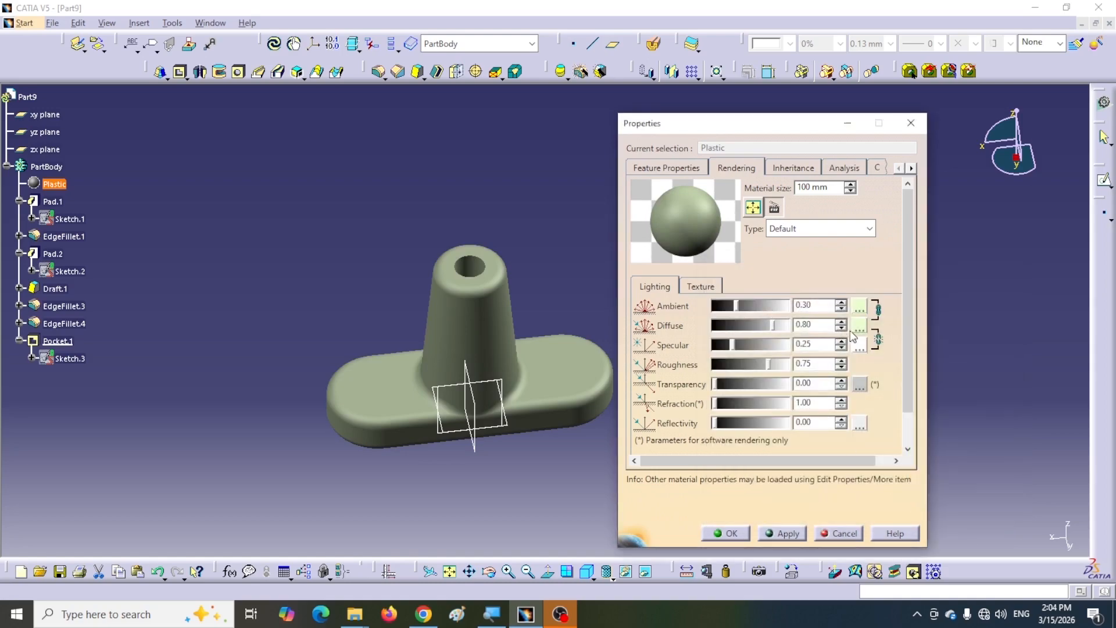
# - Raise the Plastic material's diffuse lighting to about 0.82 and its ambient lighting to about 0.91, and accept the properties
pyautogui.moveTo(773, 326); pyautogui.dragTo(750, 309)
pyautogui.moveTo(773, 308); pyautogui.dragTo(786, 307)
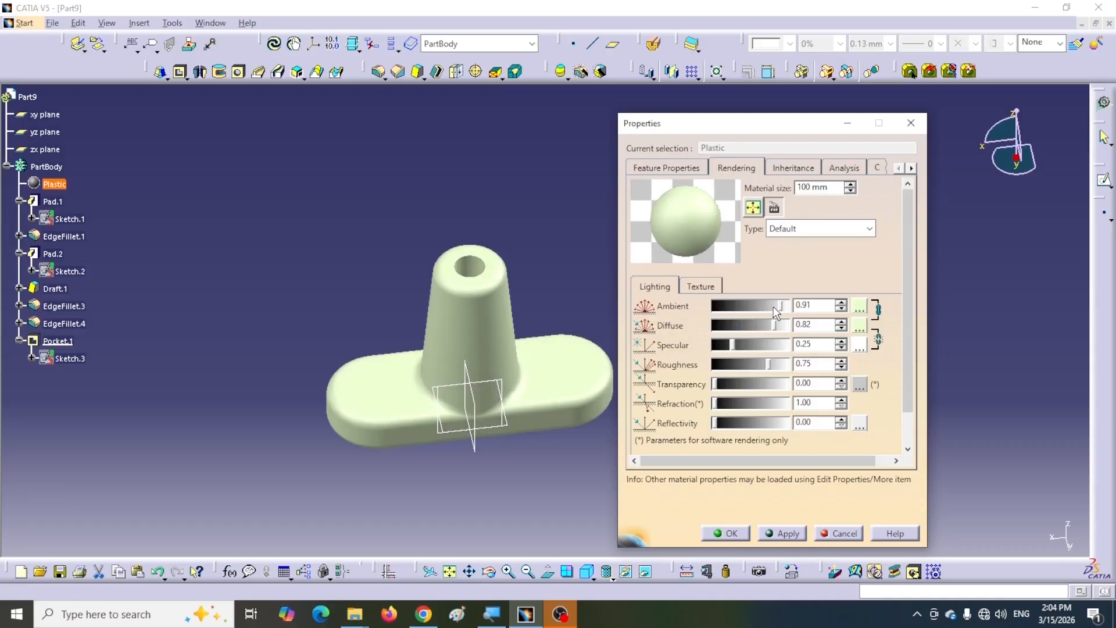
pyautogui.press('Return')
pyautogui.moveTo(321, 273); pyautogui.dragTo(521, 142, button='middle')
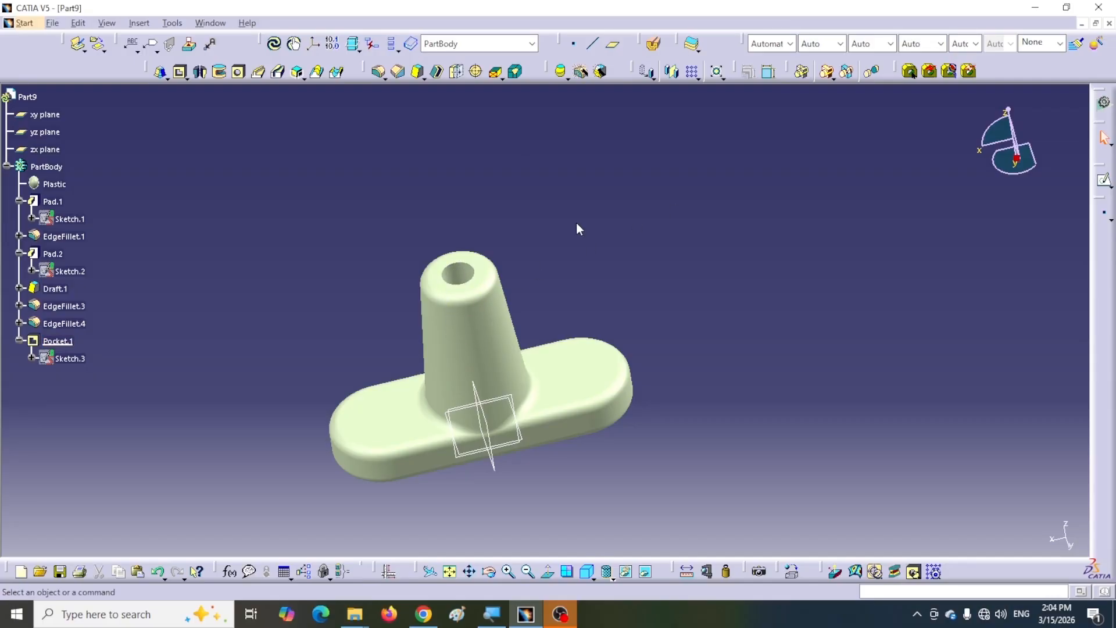
# - Insert a new body into Part9 and collapse PartBody's branch in the tree
pyautogui.click(139, 23)
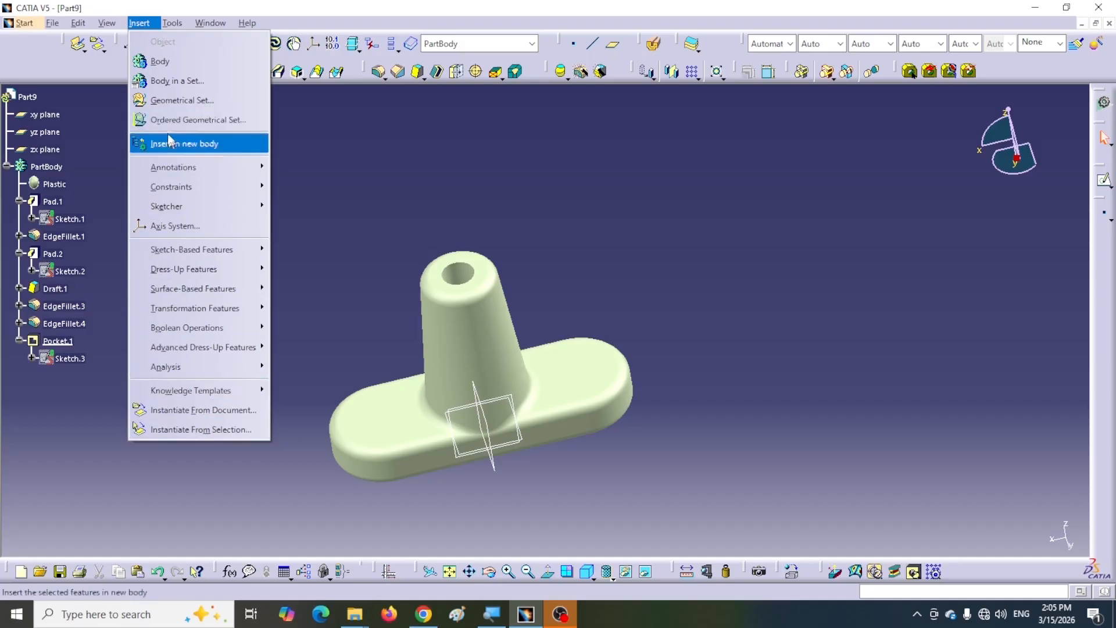
pyautogui.click(160, 63)
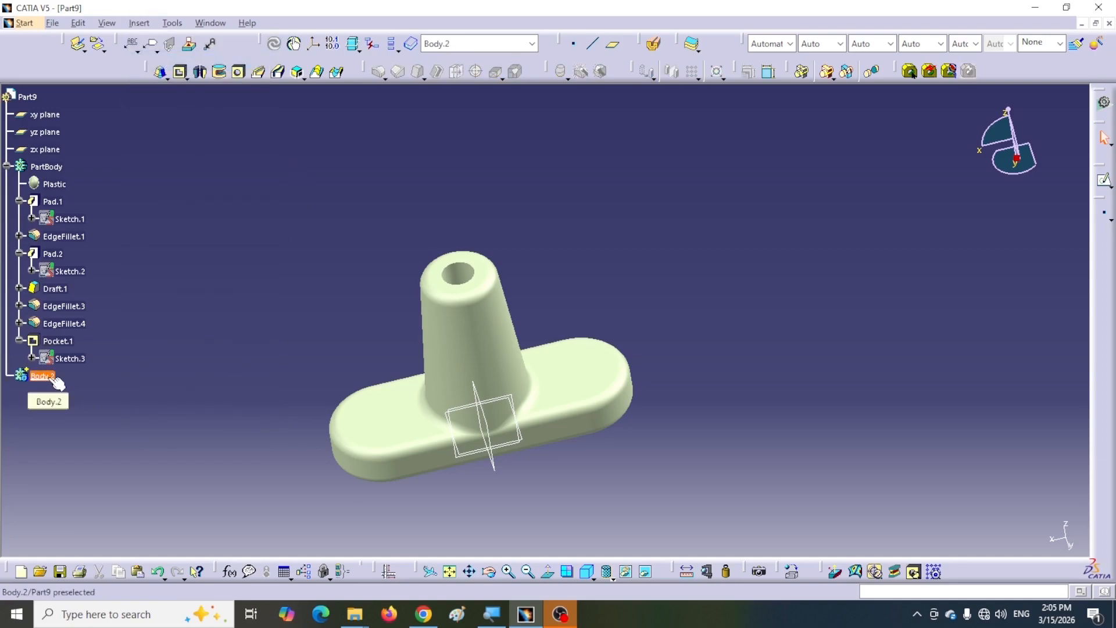
pyautogui.click(7, 167)
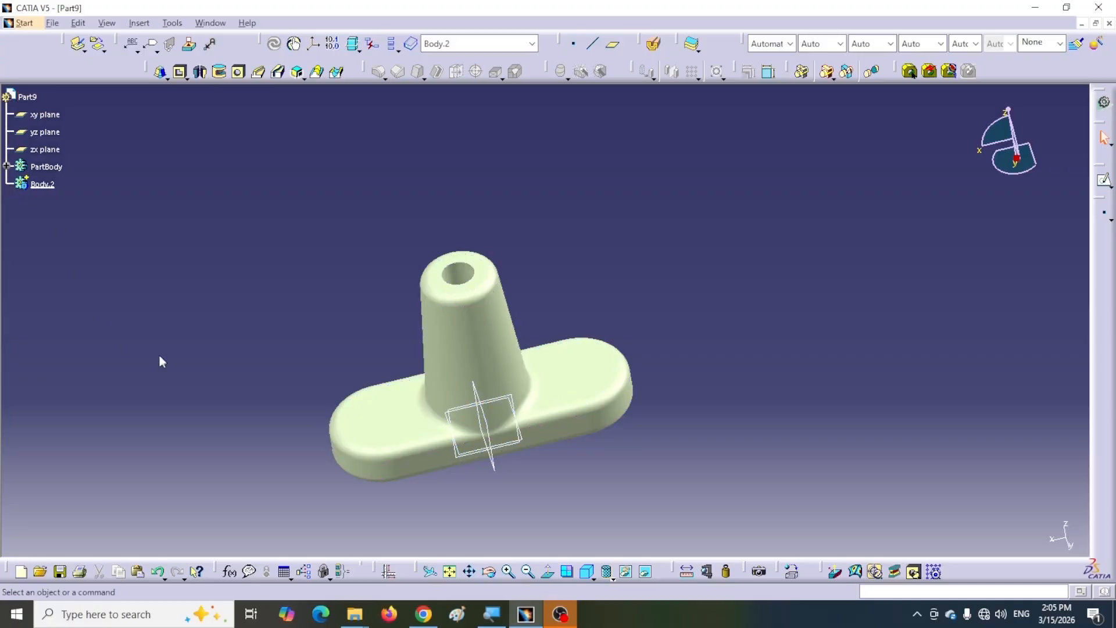
pyautogui.keyDown('ctrl'); pyautogui.scroll(4, 170, 350); pyautogui.keyUp('ctrl')
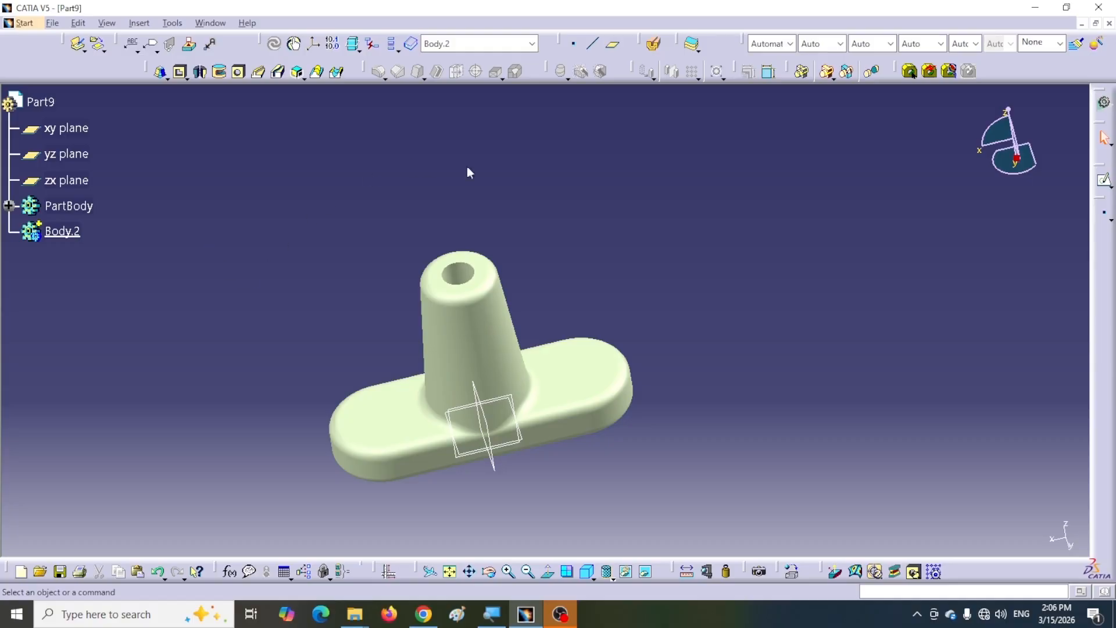
# - Sketch on the boss's top face, projecting the pocket's circular edge as the profile, and exit the sketch
pyautogui.click(488, 268)
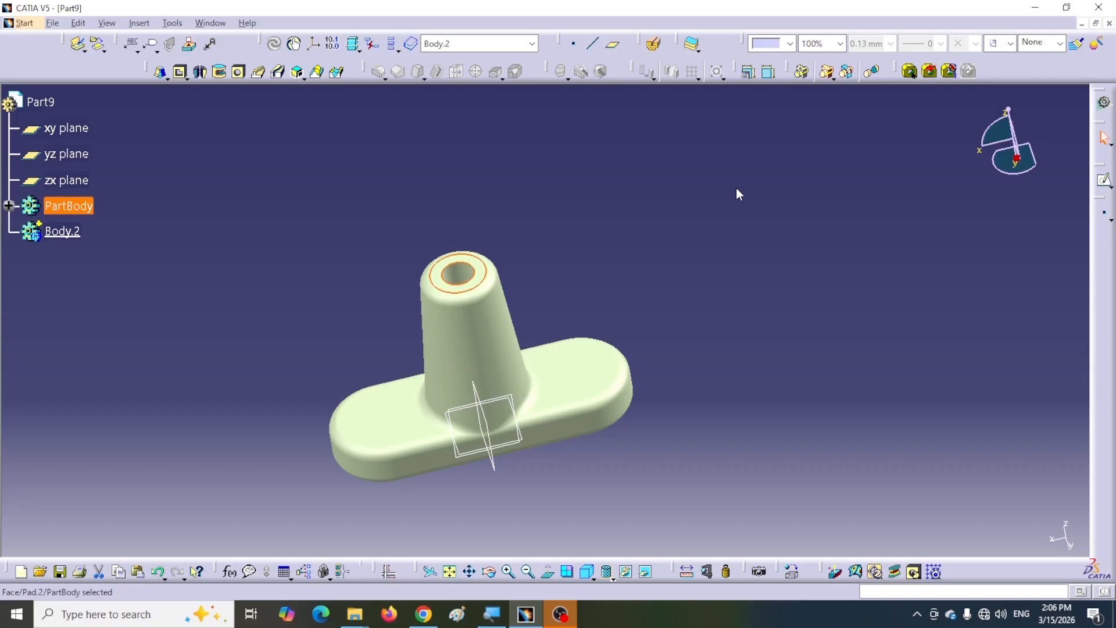
pyautogui.click(1104, 181)
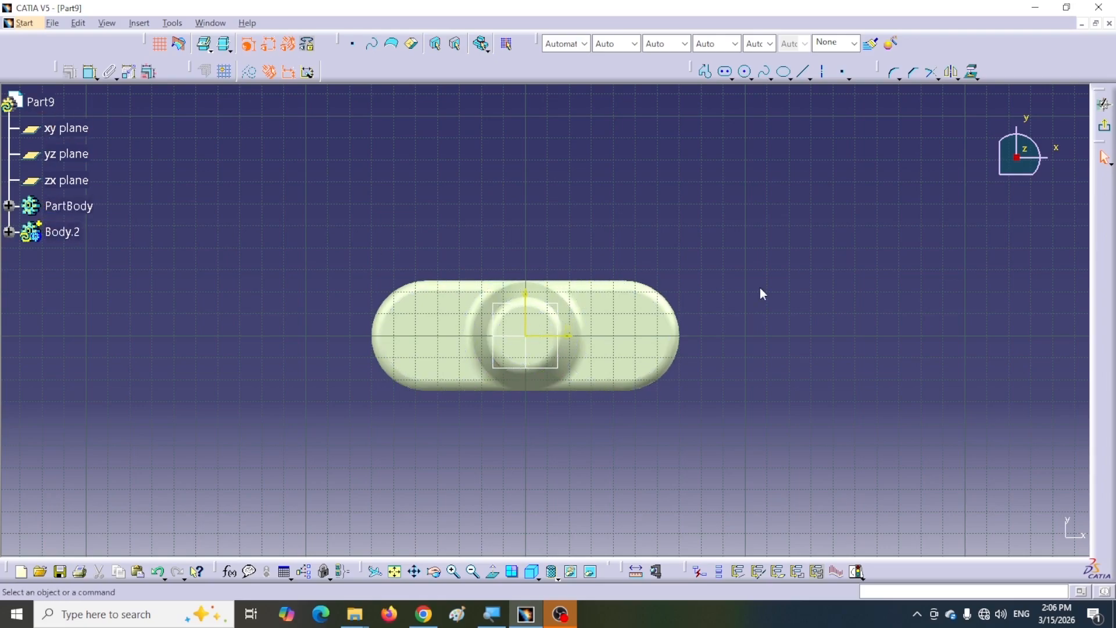
pyautogui.moveTo(666, 272)
pyautogui.mouseDown(button='middle')
pyautogui.moveTo(658, 239)
pyautogui.moveTo(663, 267)
pyautogui.moveTo(662, 242)
pyautogui.moveTo(657, 255)
pyautogui.mouseUp(button='middle')
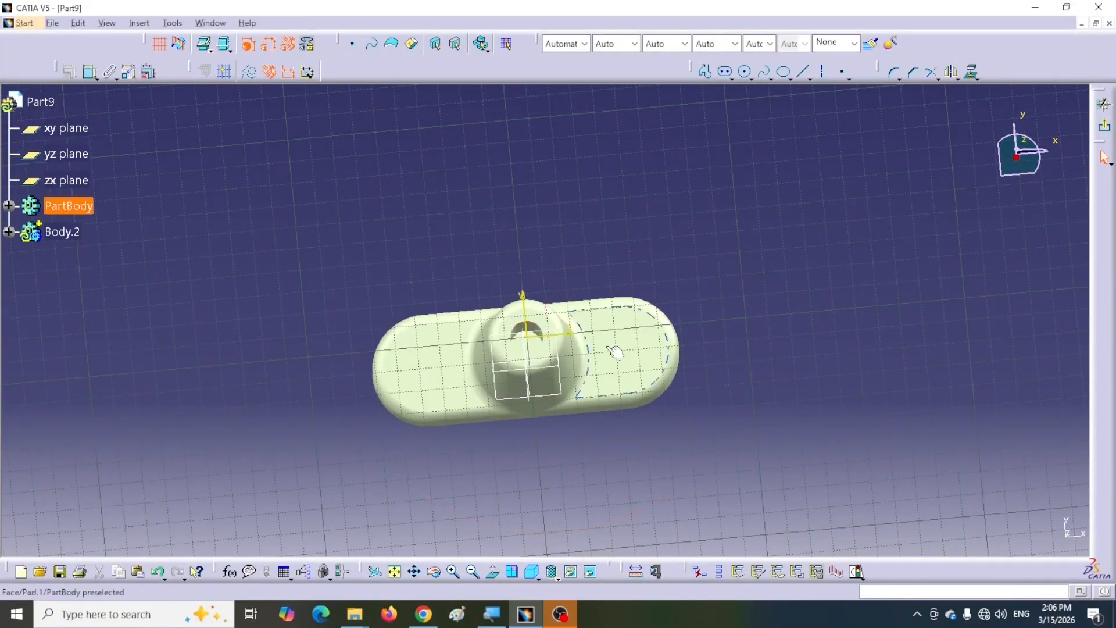
pyautogui.click(532, 324)
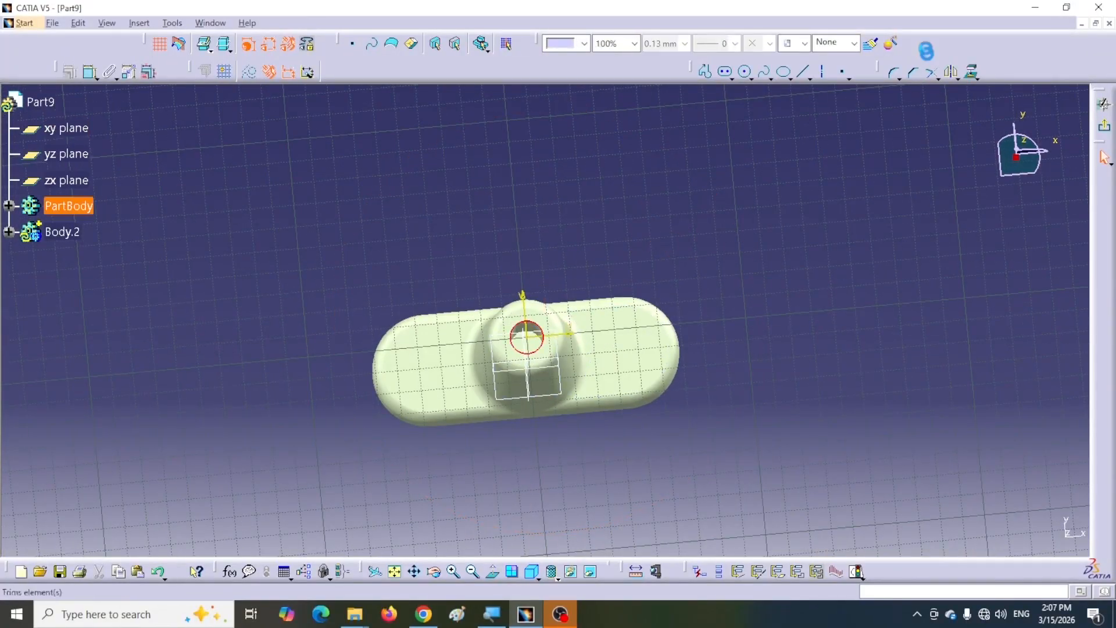
pyautogui.click(973, 72)
pyautogui.click(413, 346)
pyautogui.click(271, 360)
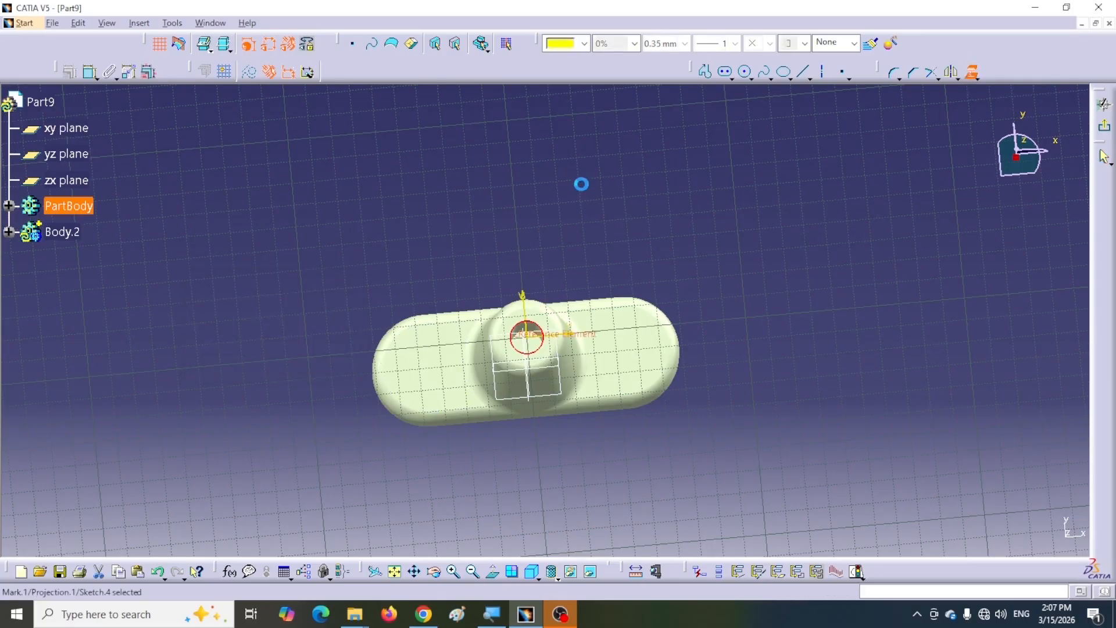
pyautogui.click(580, 183)
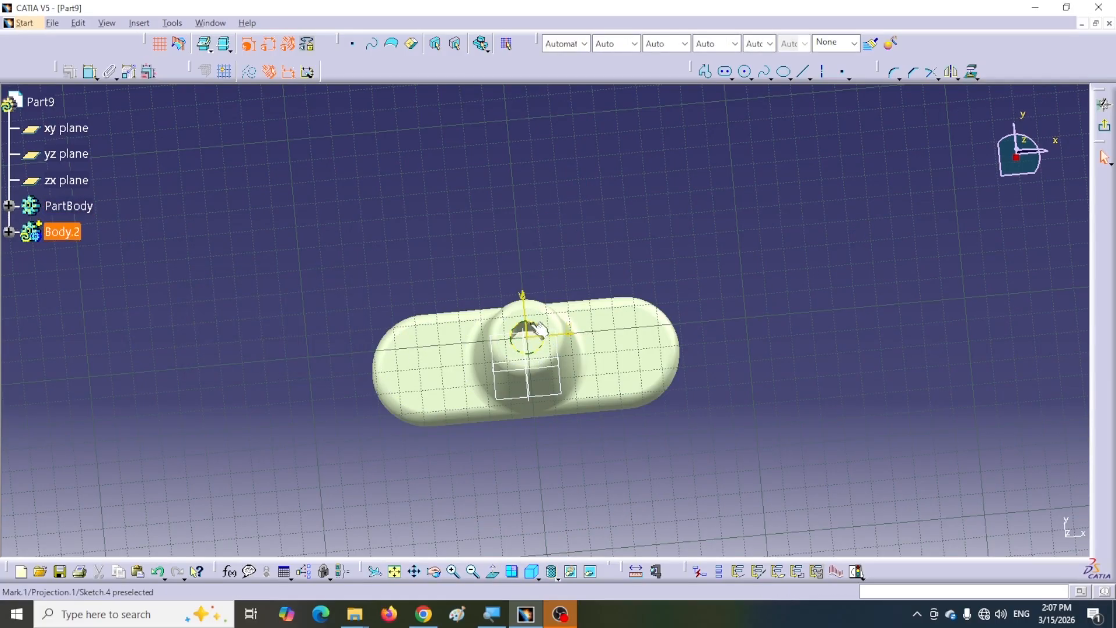
pyautogui.click(1104, 127)
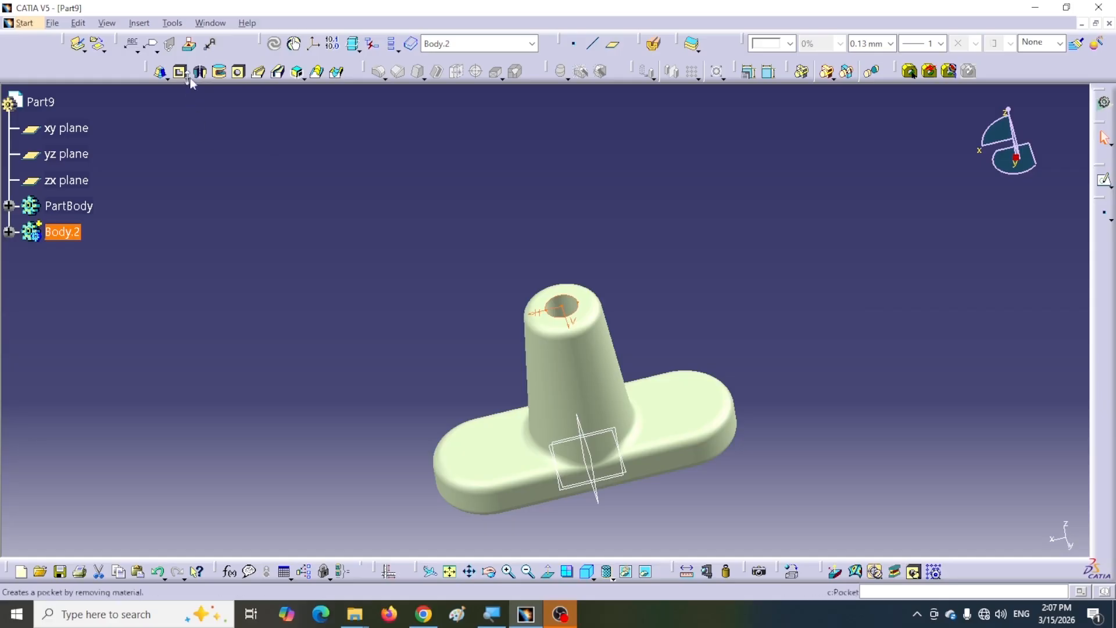
# - Pad the projected circle 35 mm in the reversed direction, down into the boss's pocket
pyautogui.click(166, 76)
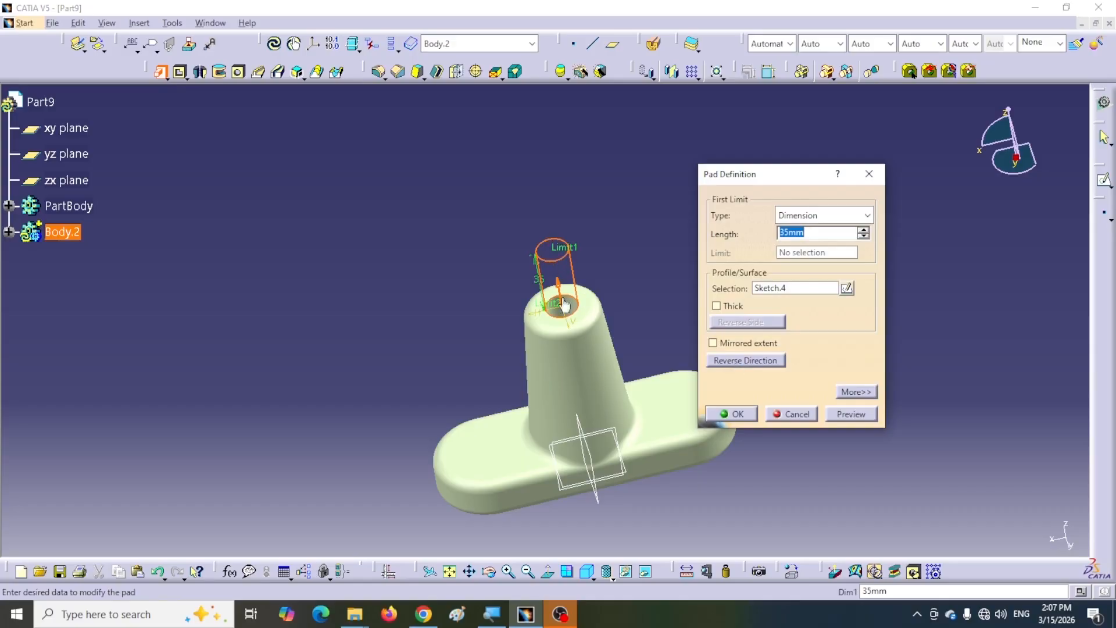
pyautogui.click(736, 363)
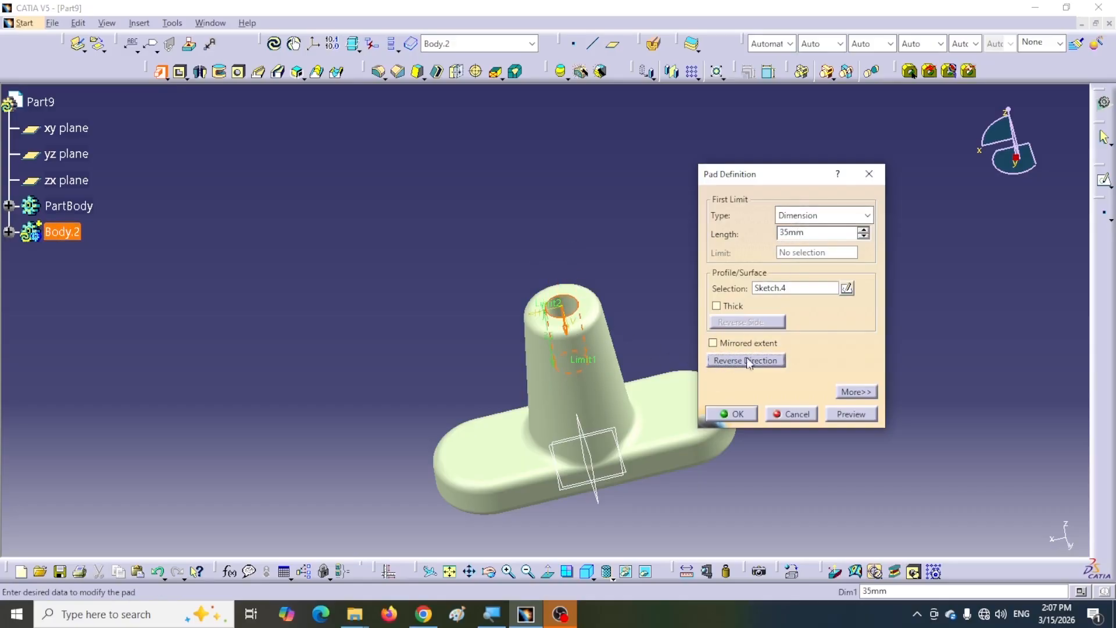
pyautogui.click(733, 413)
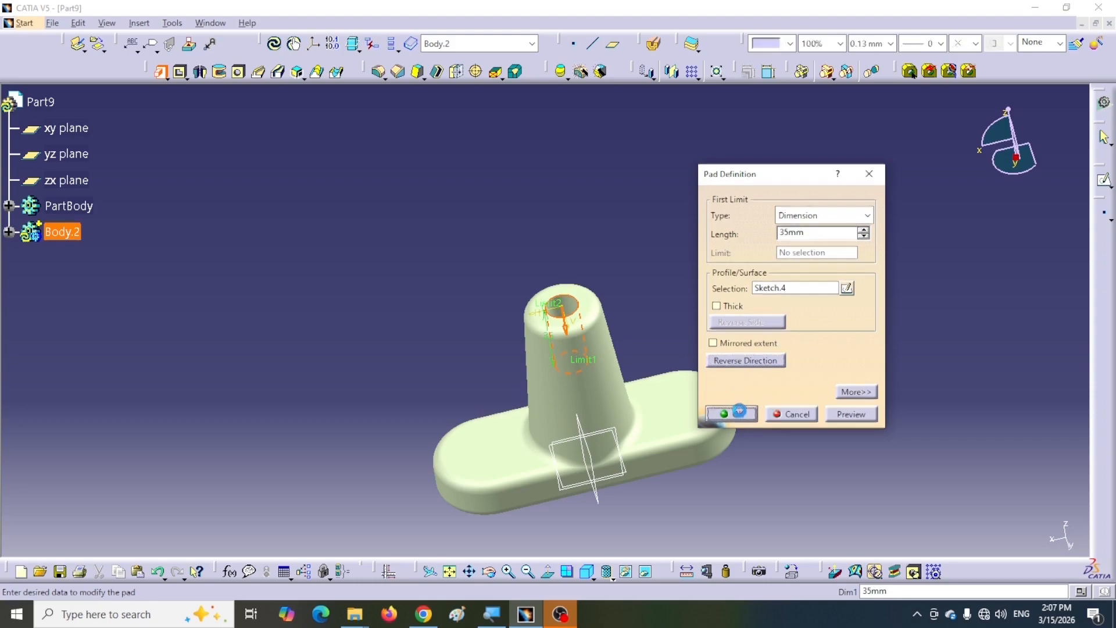
pyautogui.moveTo(582, 183)
pyautogui.mouseDown(button='middle')
pyautogui.moveTo(586, 219)
pyautogui.moveTo(566, 138)
pyautogui.moveTo(568, 182)
pyautogui.mouseUp(button='middle')
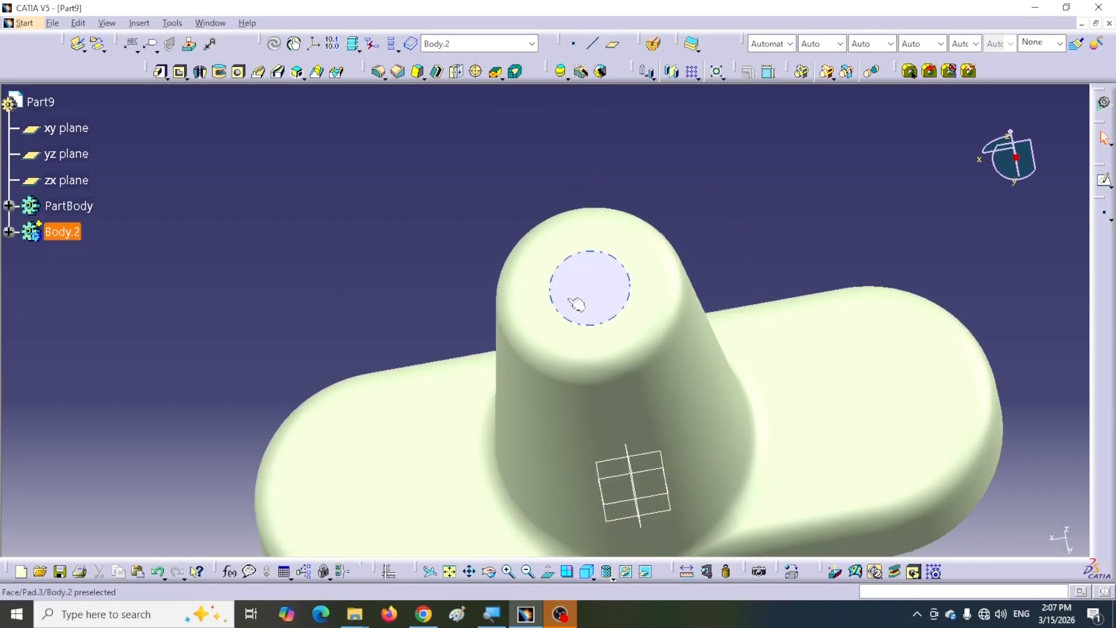
# - Start a blind hole at the centre of the new cylinder's top face, with a flat bottom and 15 mm depth
pyautogui.click(238, 72)
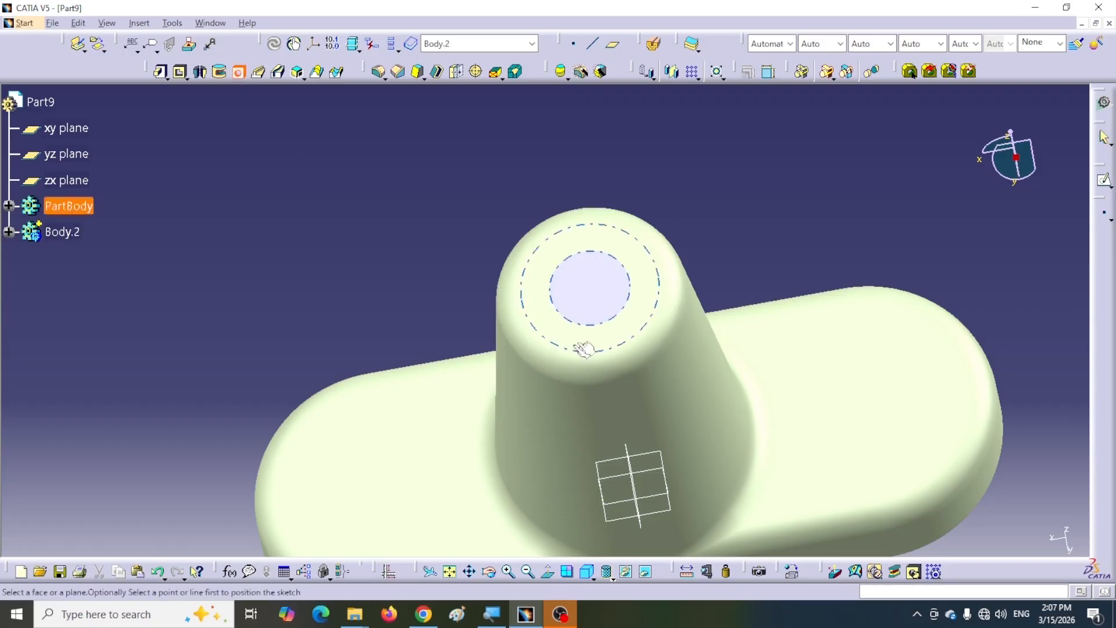
pyautogui.click(633, 272)
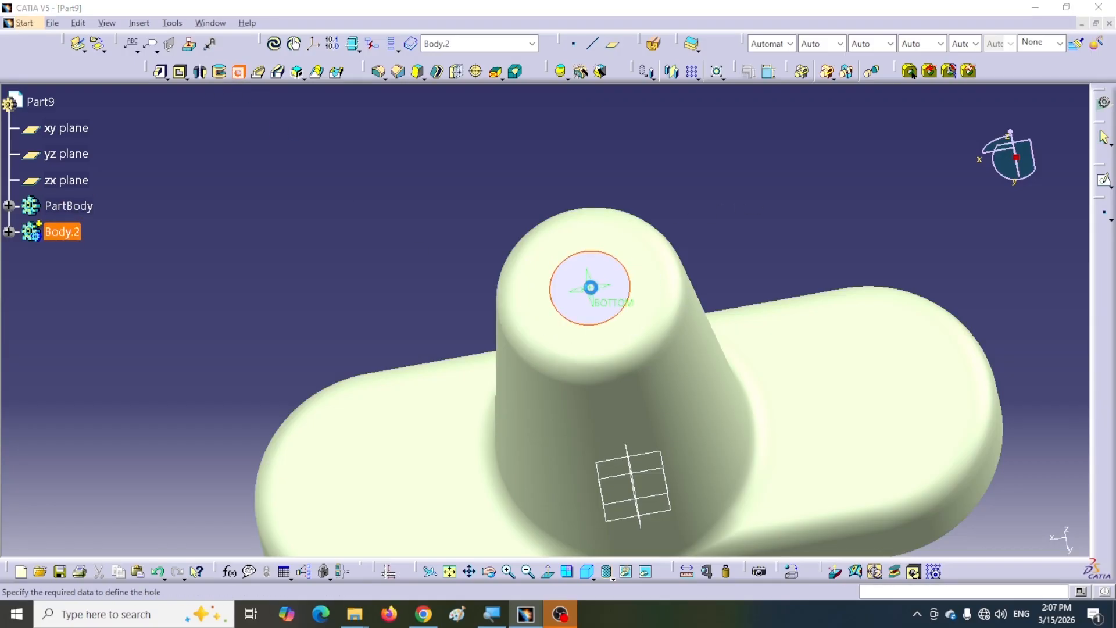
pyautogui.moveTo(682, 274); pyautogui.dragTo(828, 170)
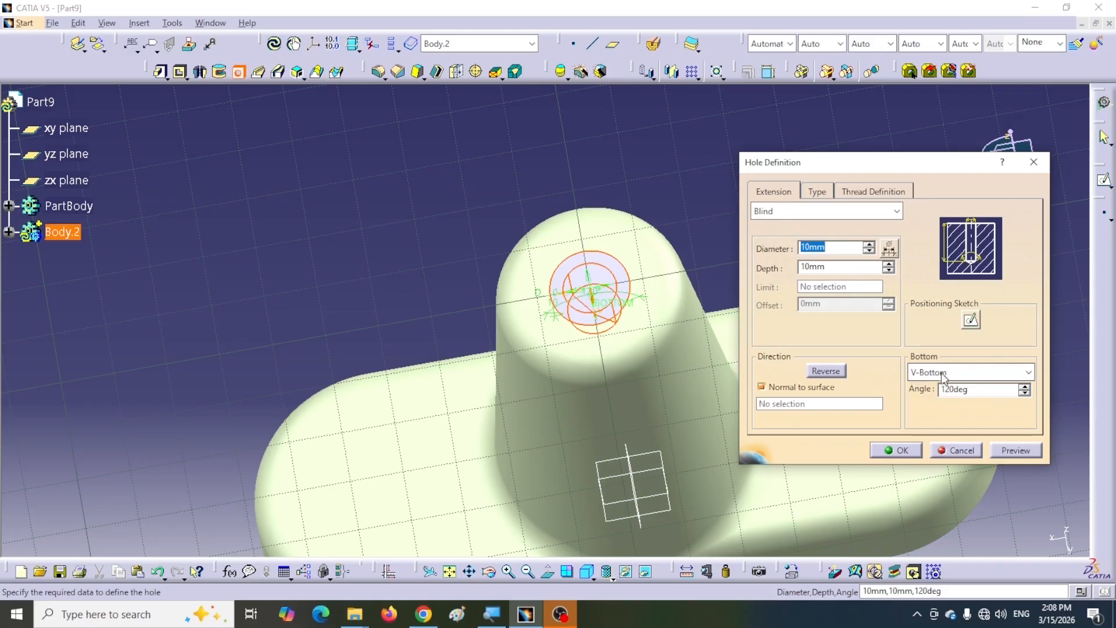
pyautogui.click(1028, 373)
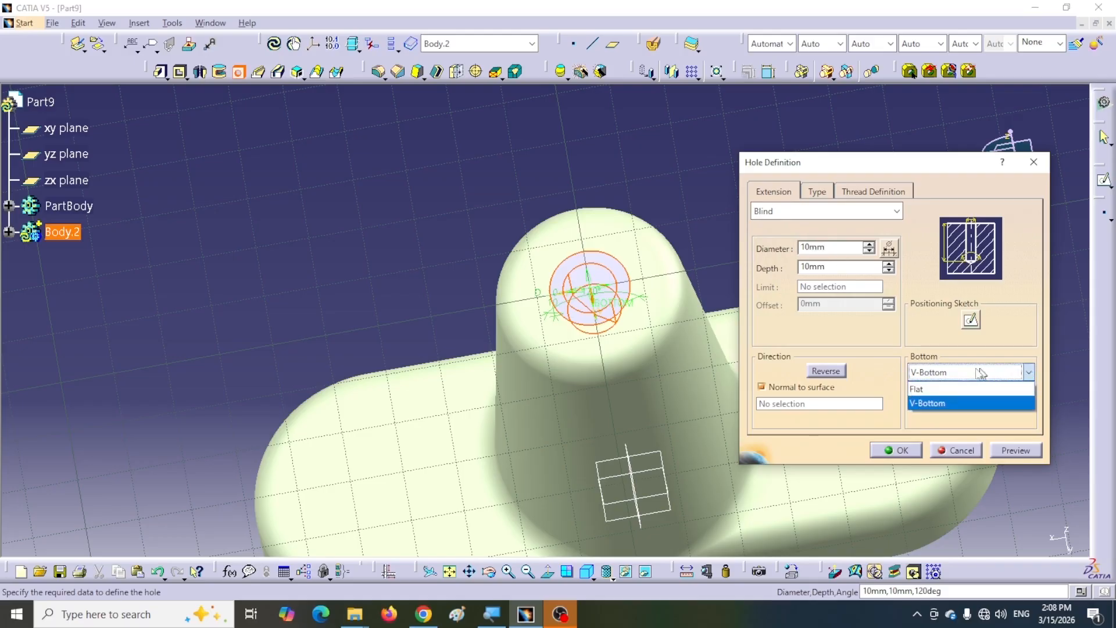
pyautogui.click(923, 389)
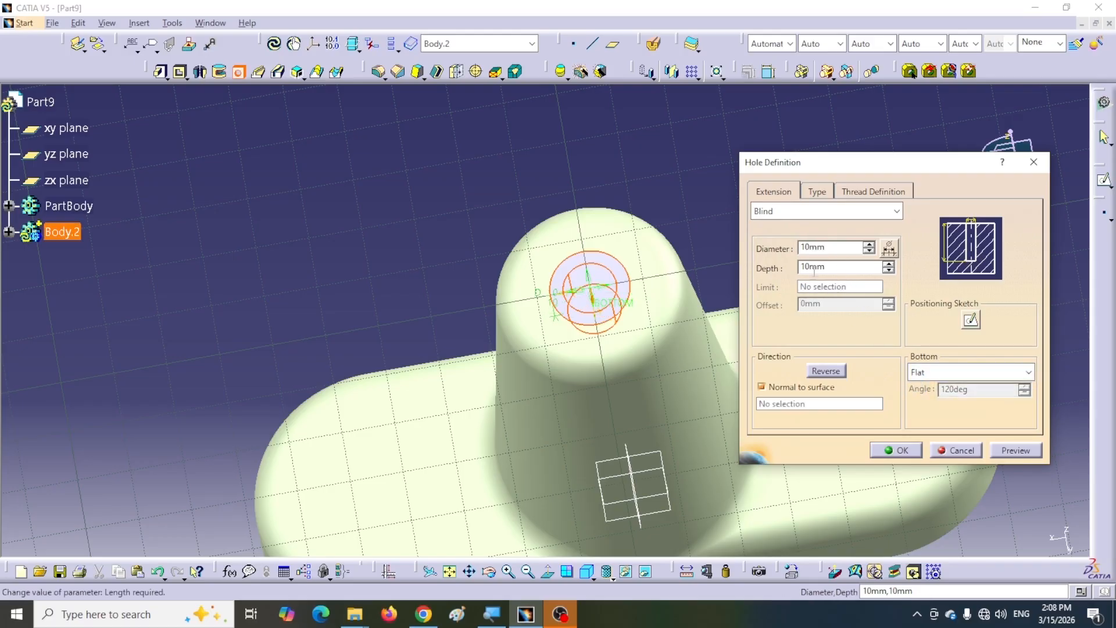
pyautogui.moveTo(833, 268); pyautogui.dragTo(801, 269)
pyautogui.write('15')
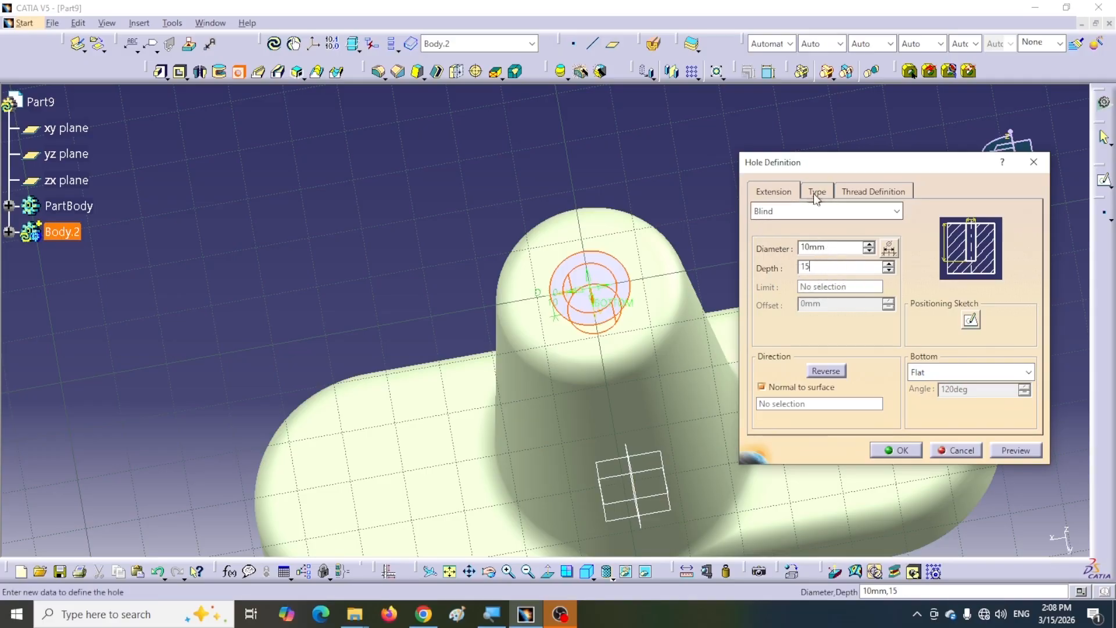
# - Make the hole threaded using the Metric Thick Pitch standard and the M10 thread description
pyautogui.click(869, 192)
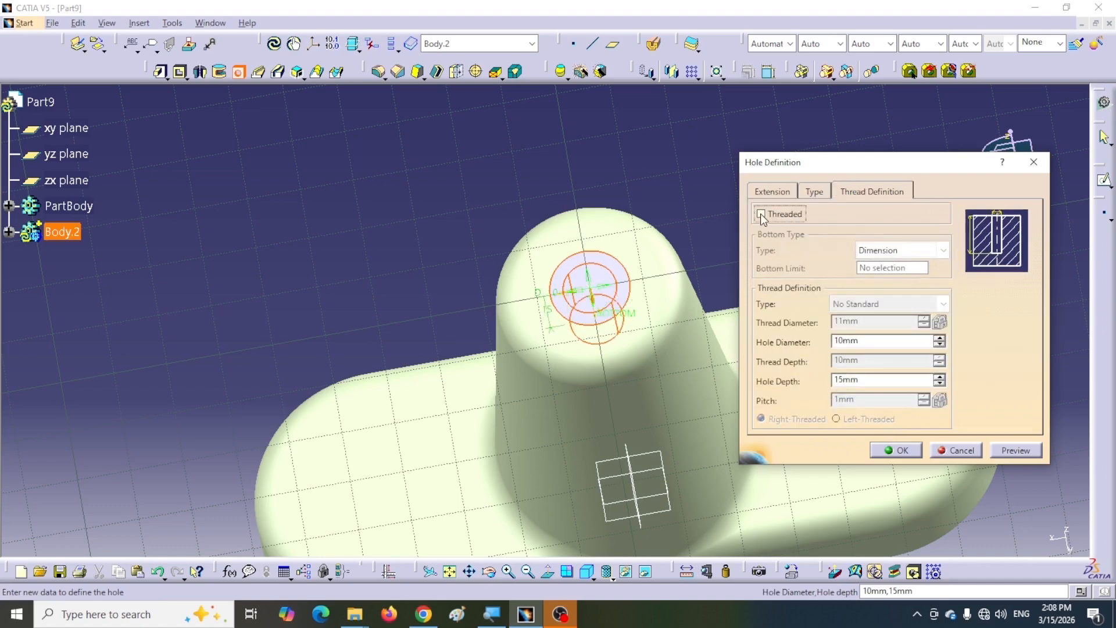
pyautogui.click(762, 215)
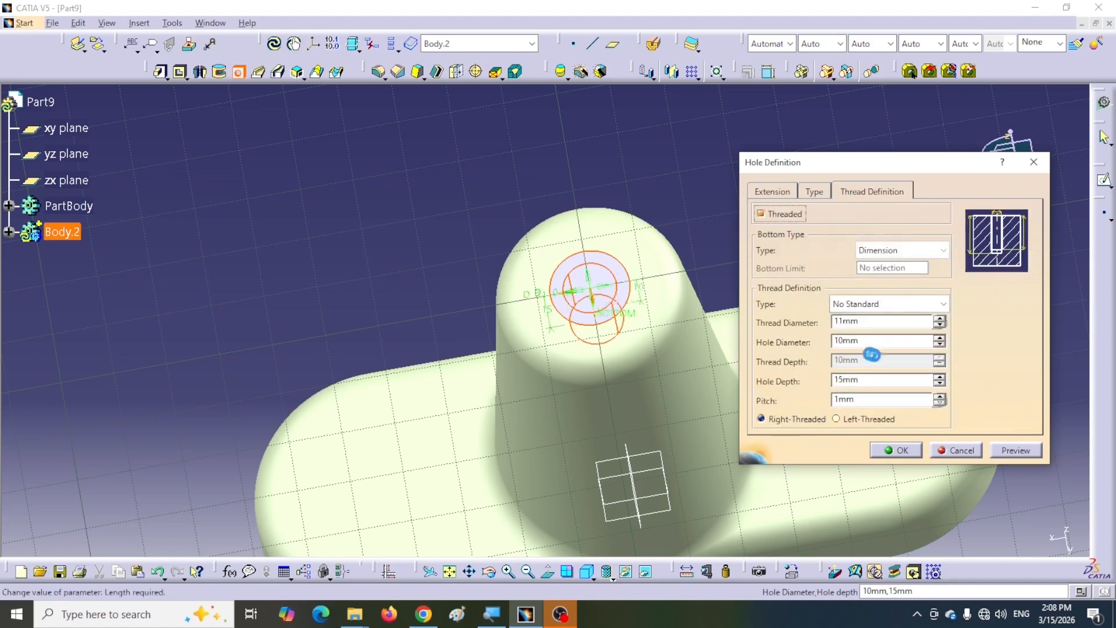
pyautogui.click(944, 304)
pyautogui.click(866, 319)
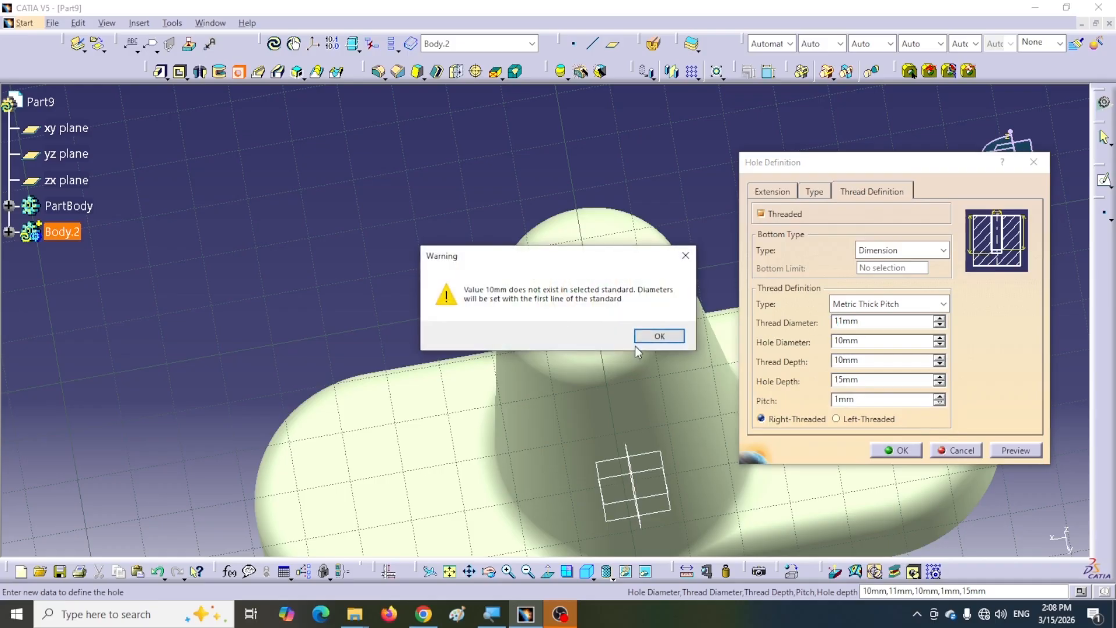
pyautogui.click(659, 337)
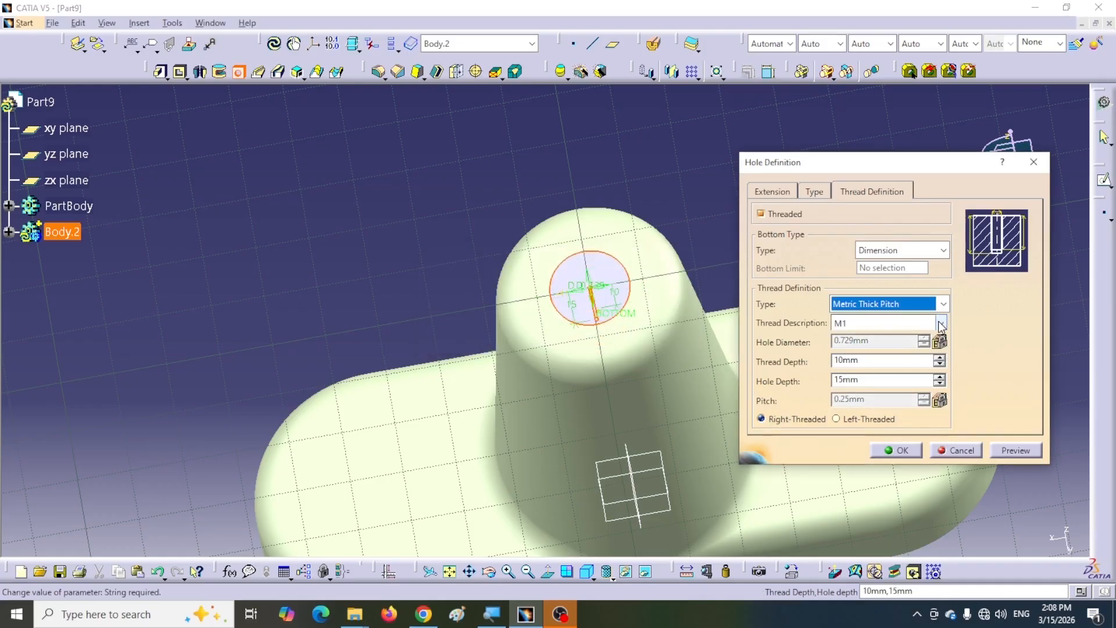
pyautogui.click(941, 323)
pyautogui.scroll(-2, 863, 445)
pyautogui.click(844, 451)
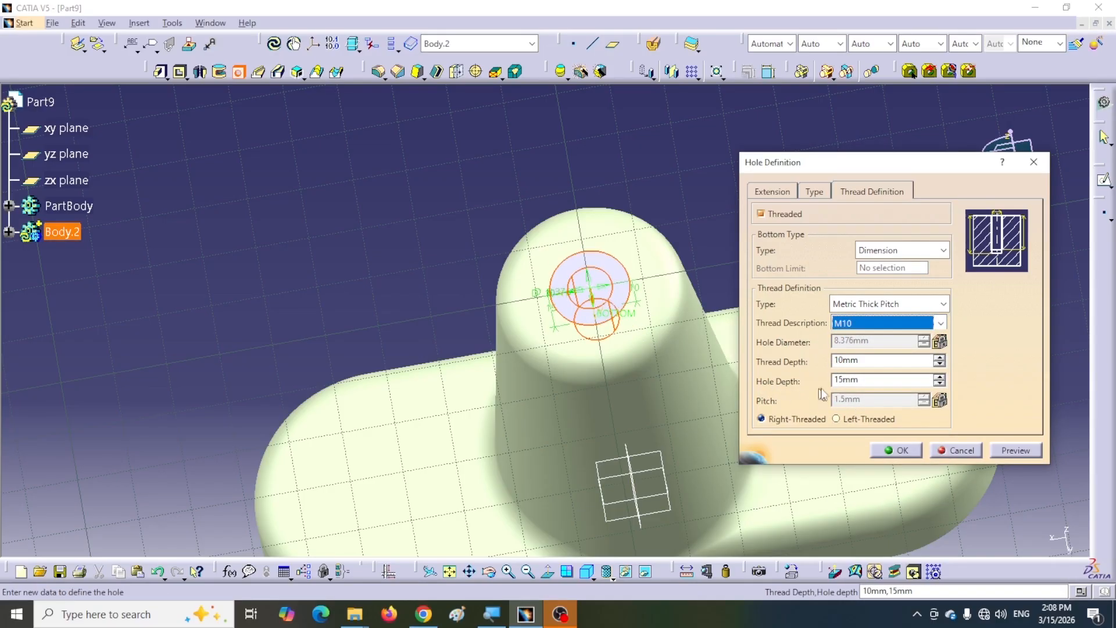
# - Review the threaded hole's extension and type settings, and create the hole in Body.2
pyautogui.click(771, 189)
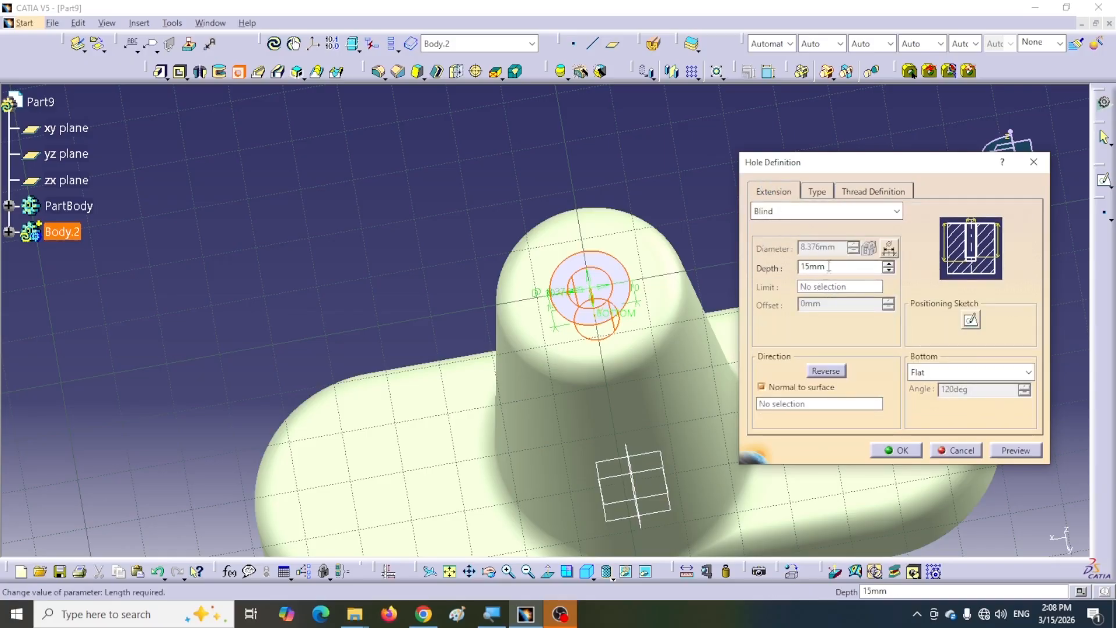
pyautogui.click(817, 191)
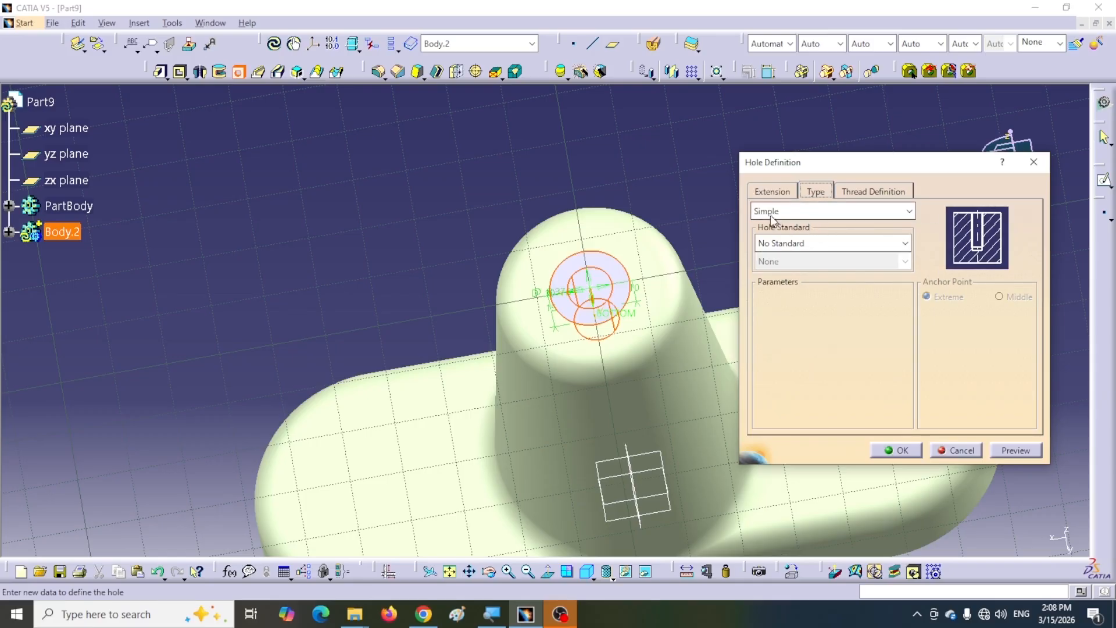
pyautogui.click(770, 191)
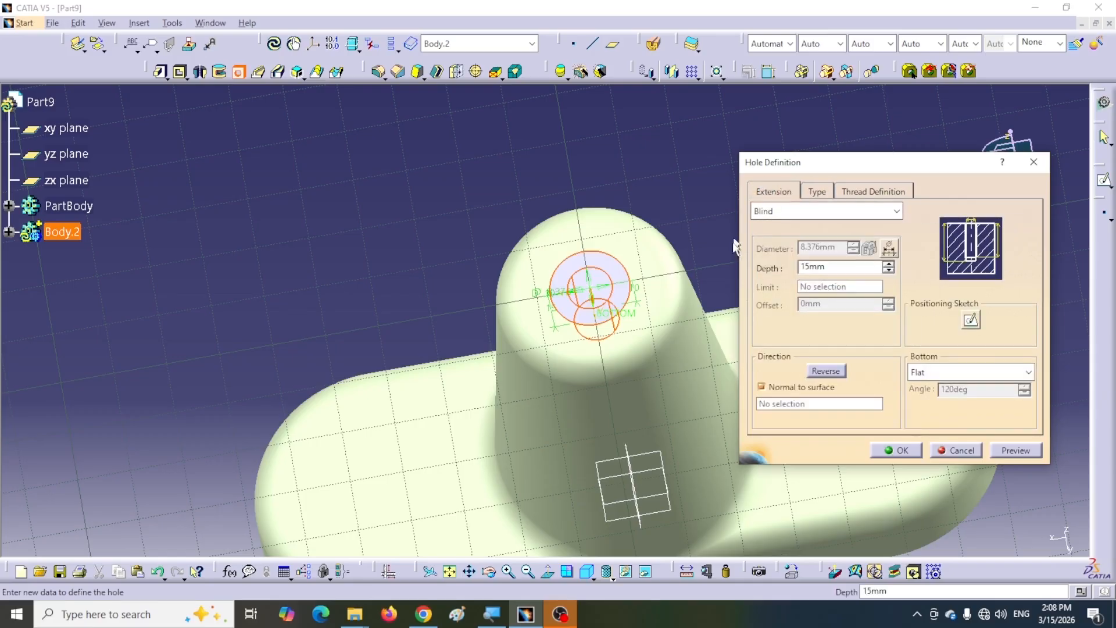
pyautogui.click(901, 452)
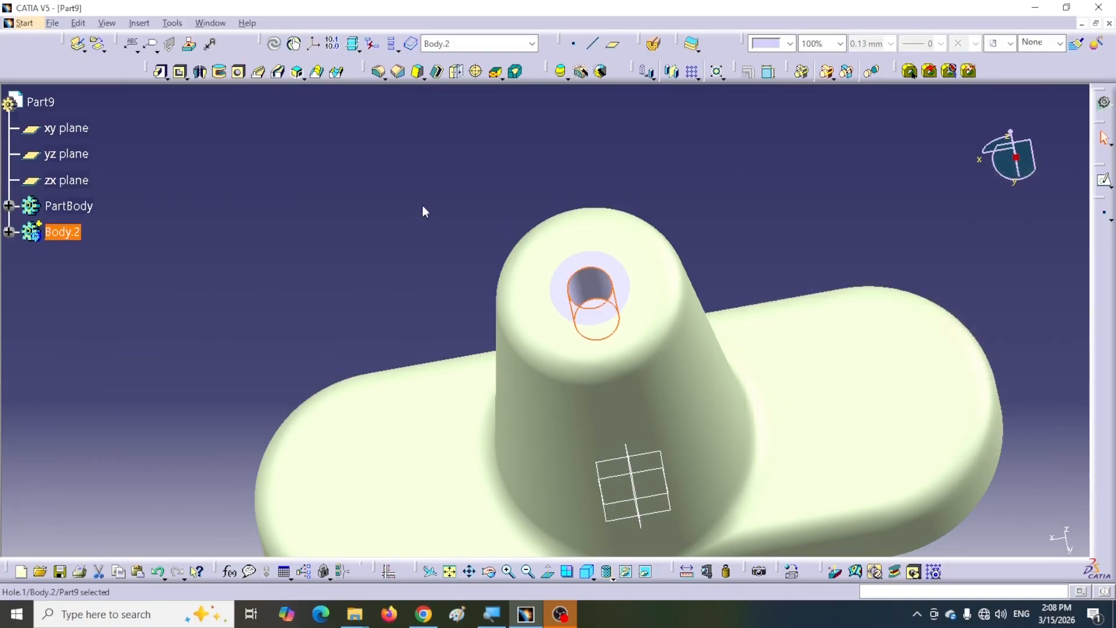
pyautogui.moveTo(438, 207); pyautogui.dragTo(456, 227, button='middle')
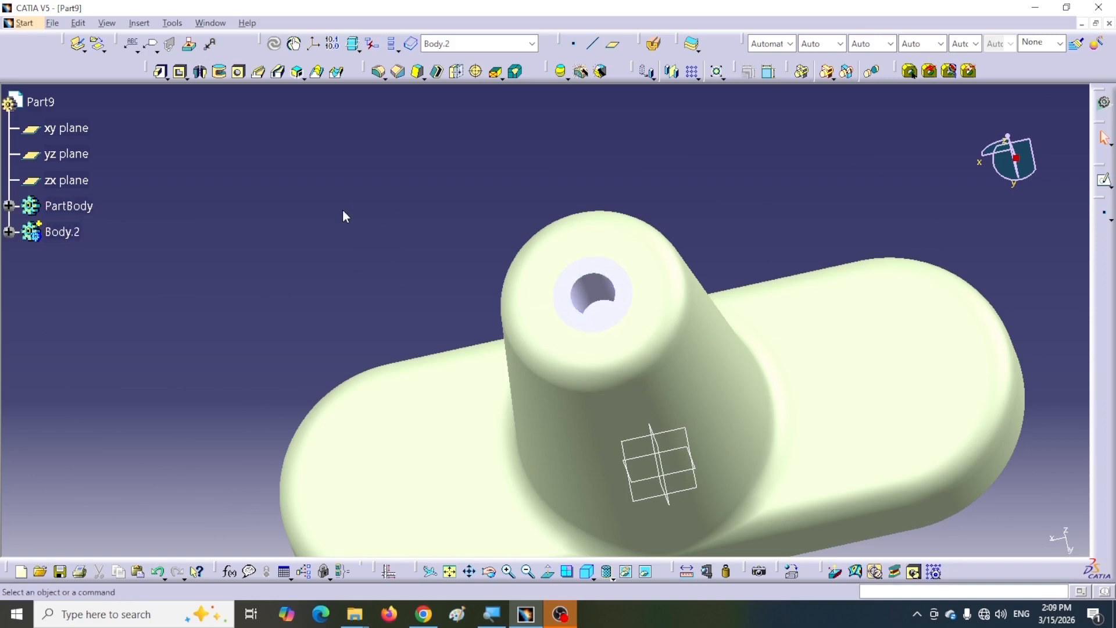
# - Expand Body.2 in the specification tree and display the model in Shading with Material mode
pyautogui.click(9, 232)
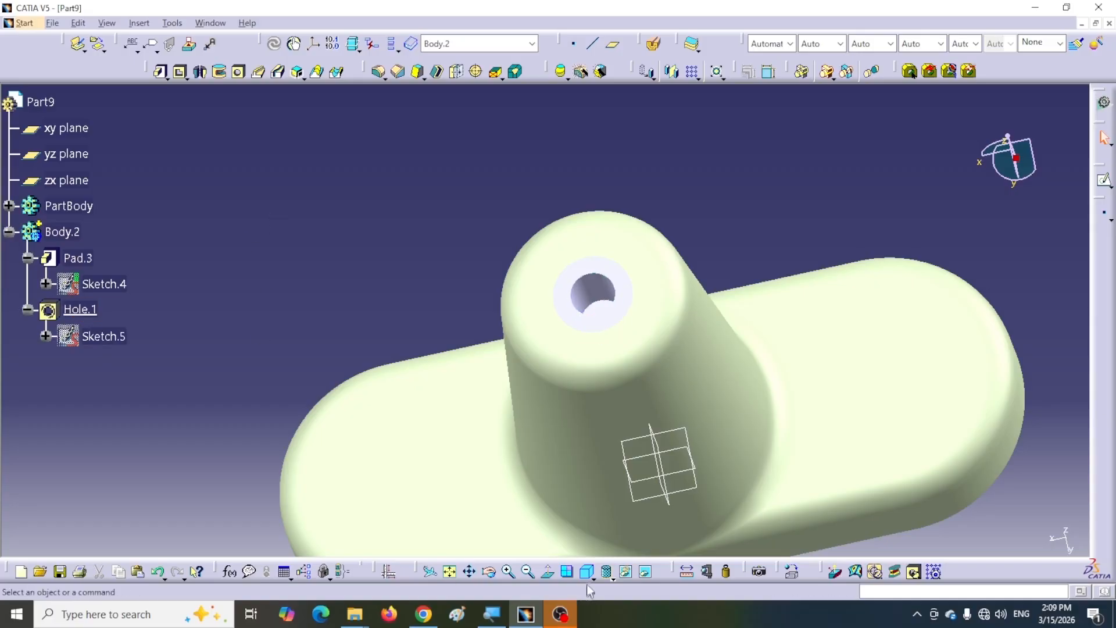
pyautogui.click(612, 579)
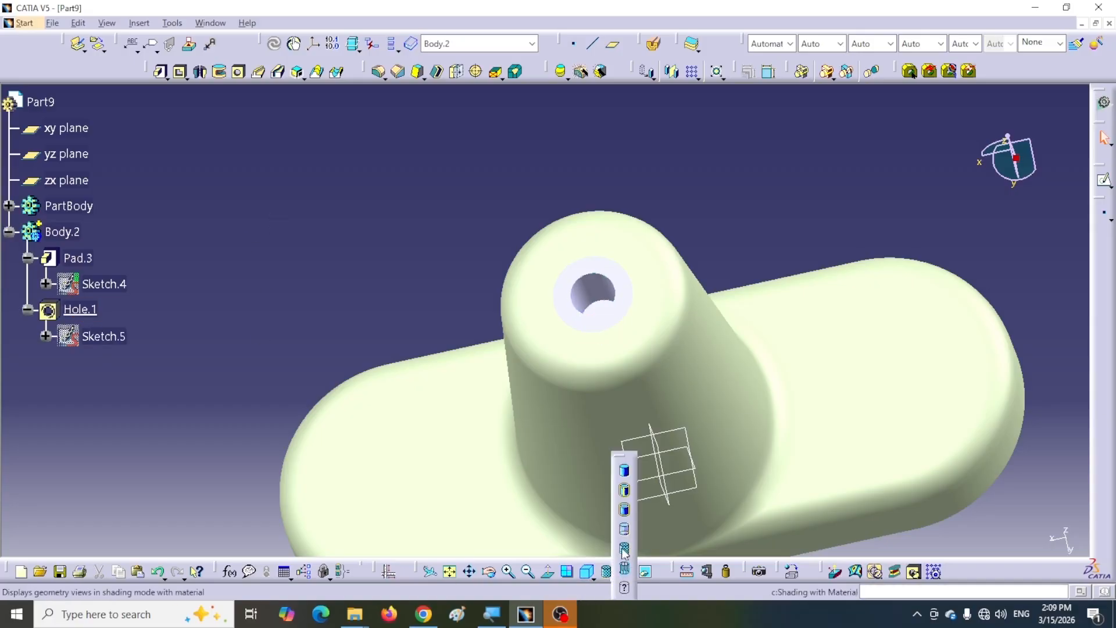
pyautogui.click(624, 550)
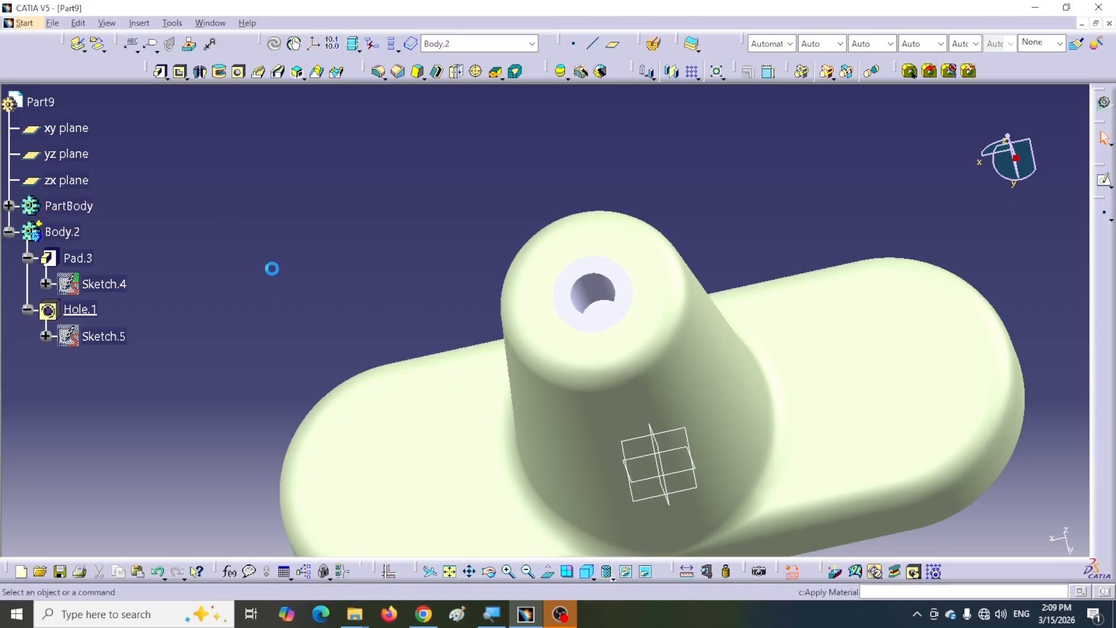
# - Apply the Bronze material from the Metal family of the Default Material Catalog to Body.2
pyautogui.moveTo(815, 130); pyautogui.dragTo(904, 136)
pyautogui.moveTo(523, 230); pyautogui.dragTo(320, 229, button='middle')
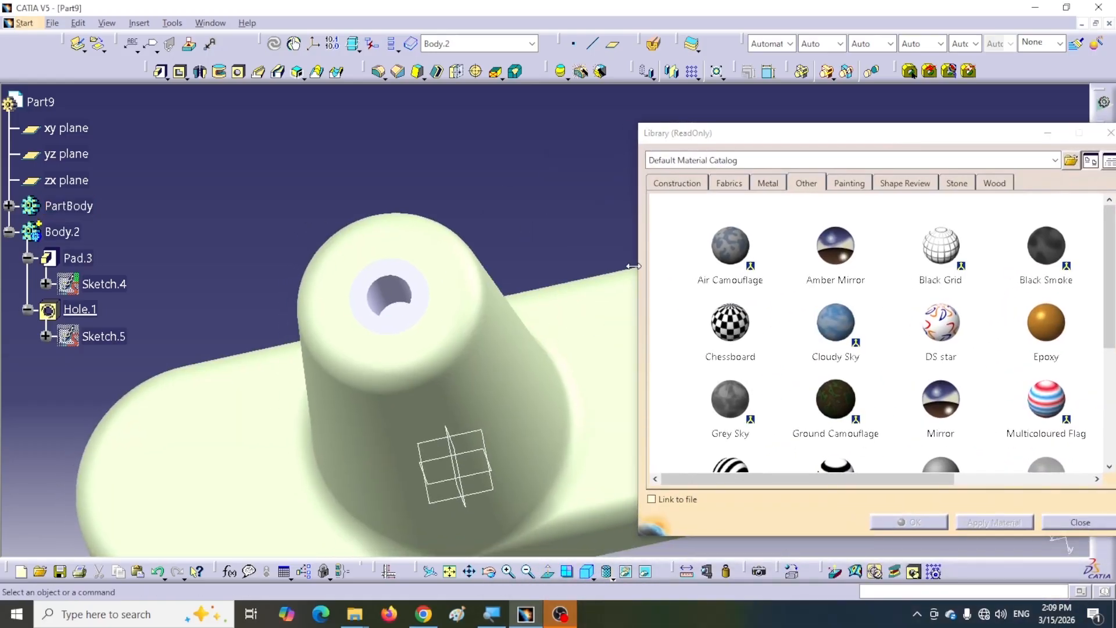
pyautogui.click(767, 183)
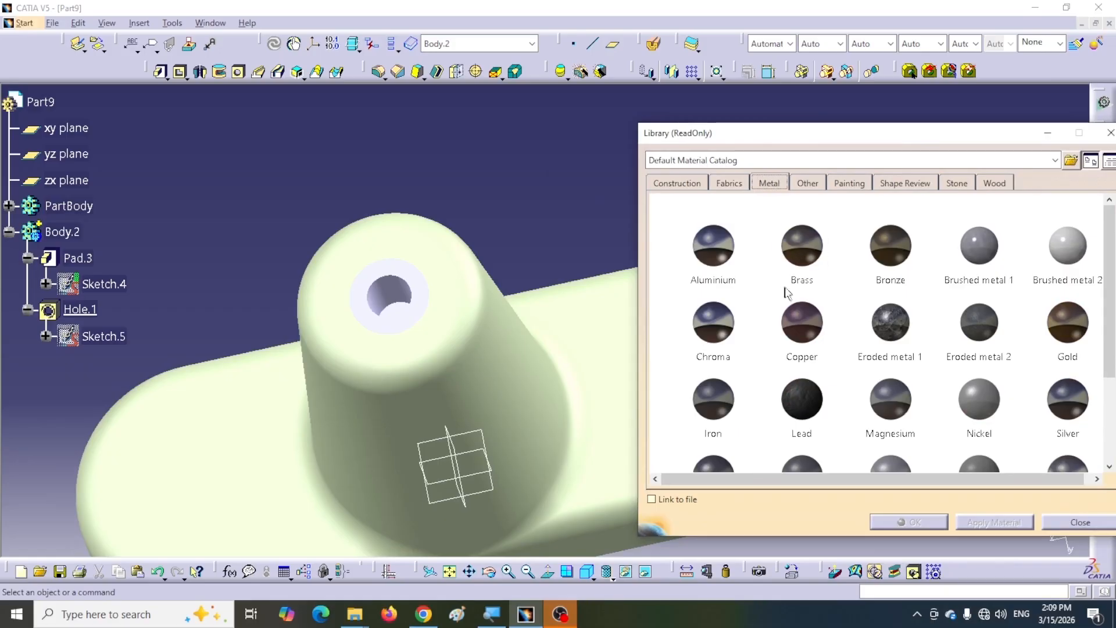
pyautogui.click(894, 258)
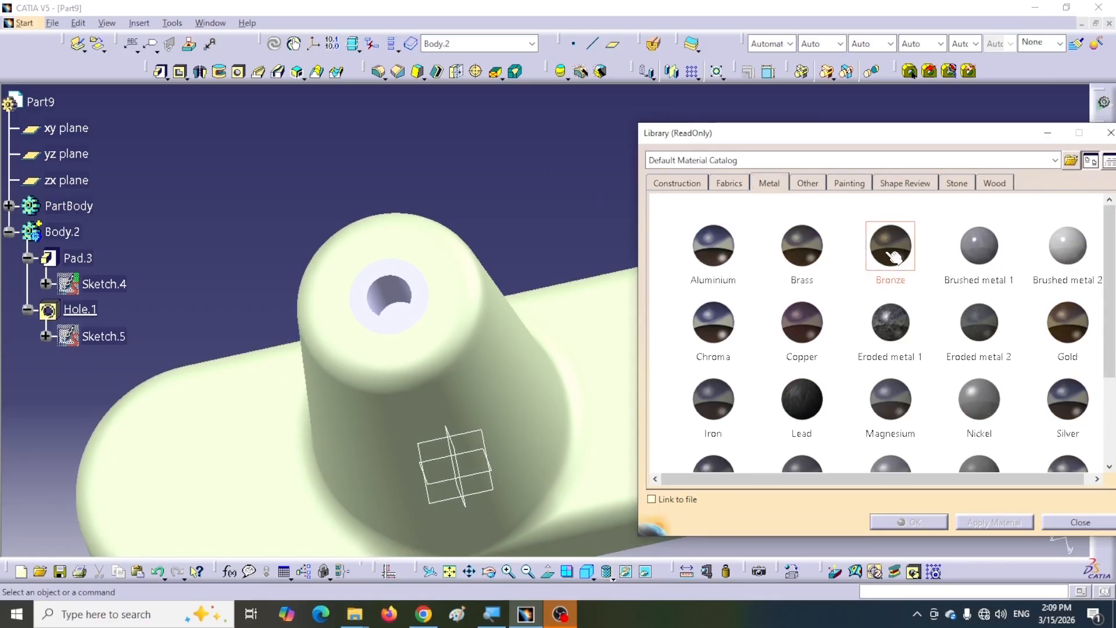
pyautogui.click(67, 234)
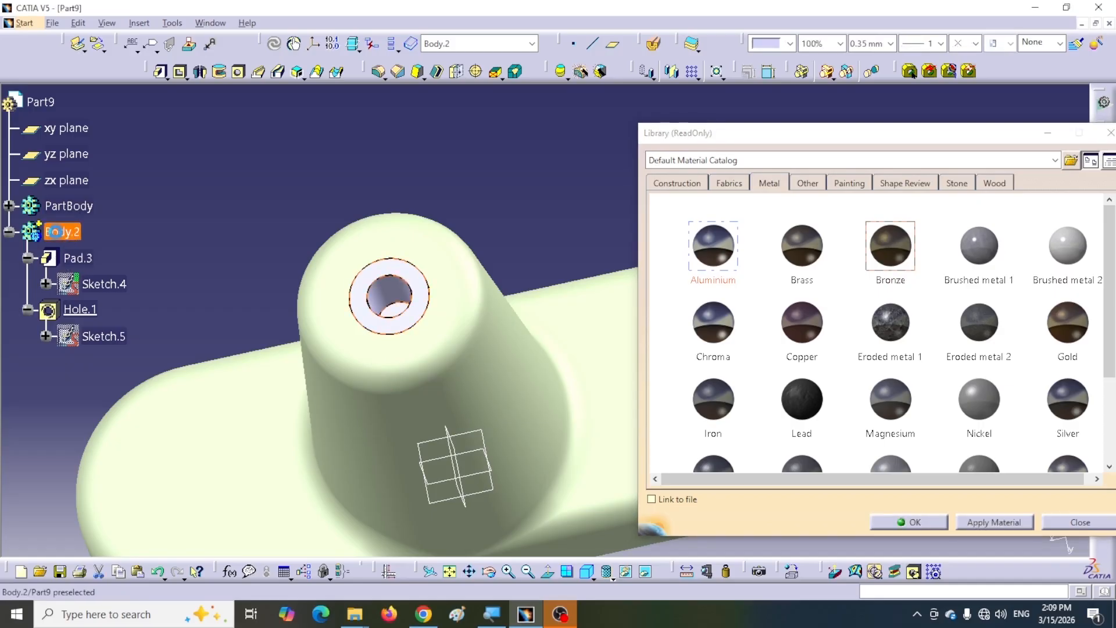
pyautogui.click(920, 521)
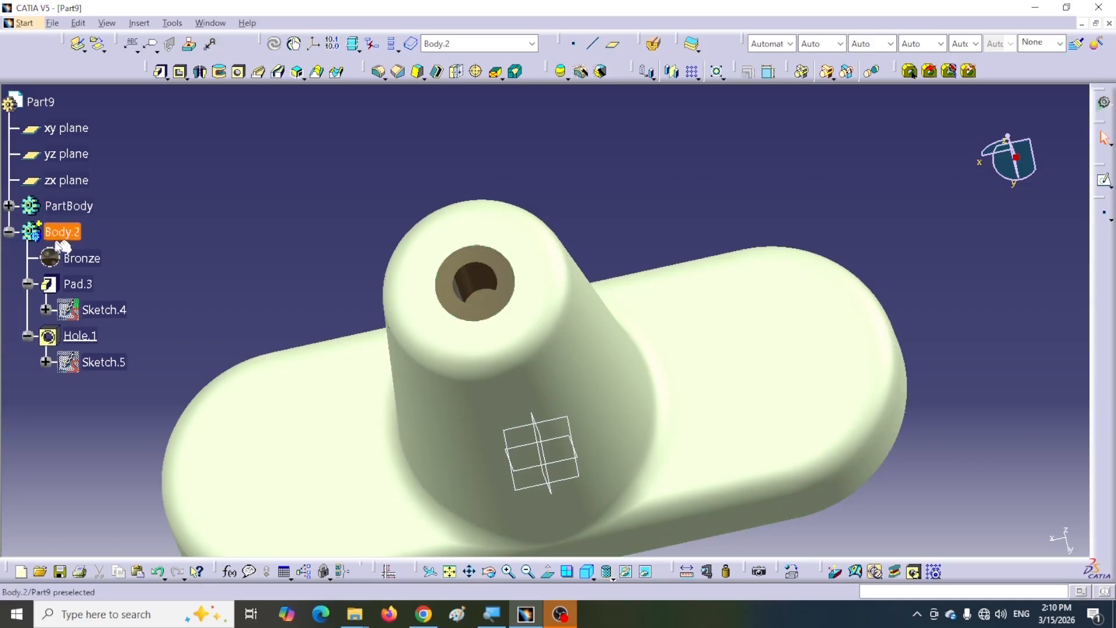
# - Expand PartBody to examine its material and features alongside those of Body.2, and collapse it again
pyautogui.click(8, 205)
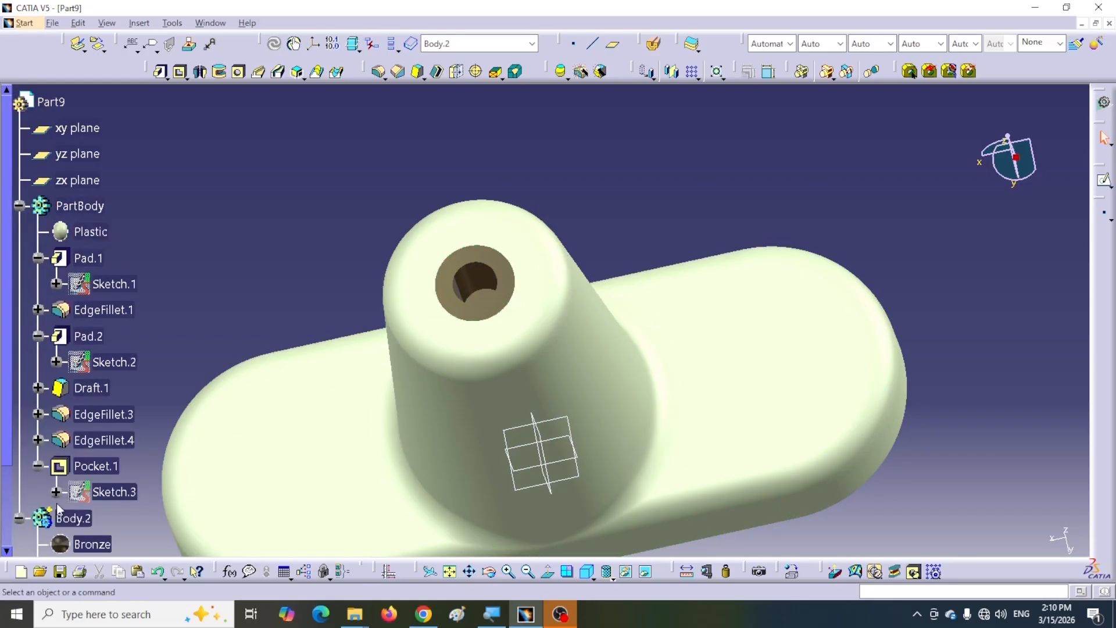
pyautogui.scroll(-2, 103, 452)
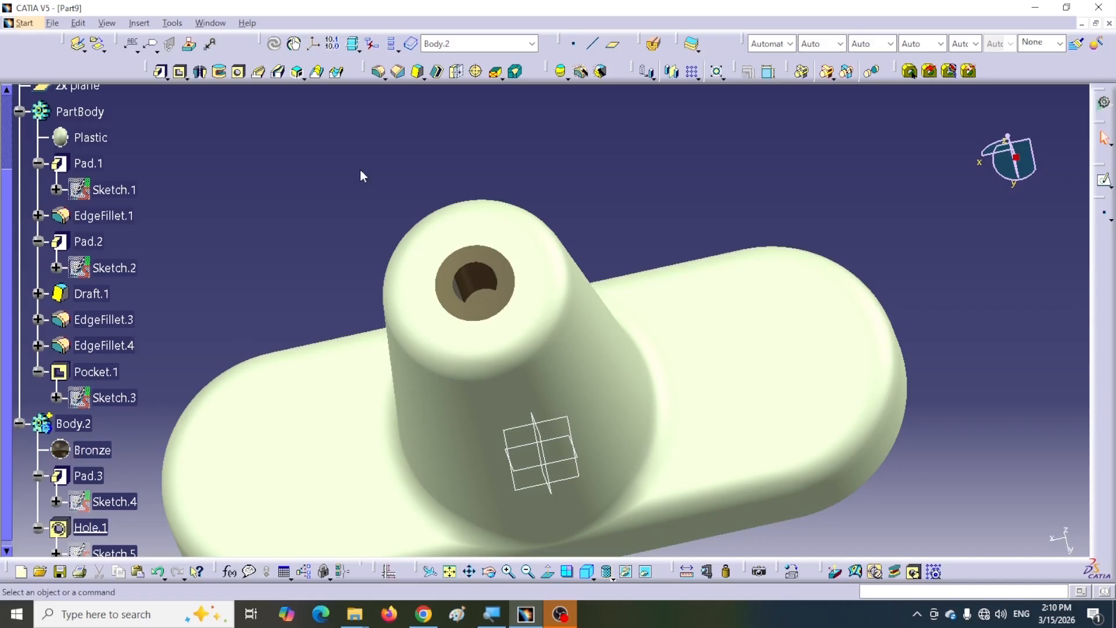
pyautogui.click(19, 111)
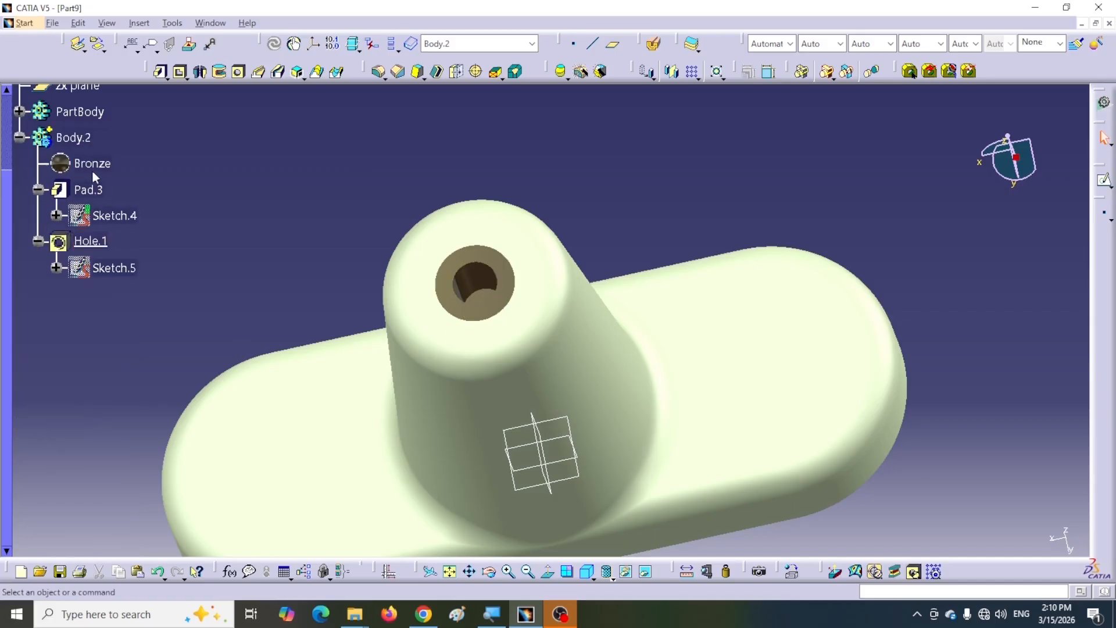
# - Copy Body.2 and create a new Part Design document named Part10 with hybrid design enabled
pyautogui.rightClick(79, 141)
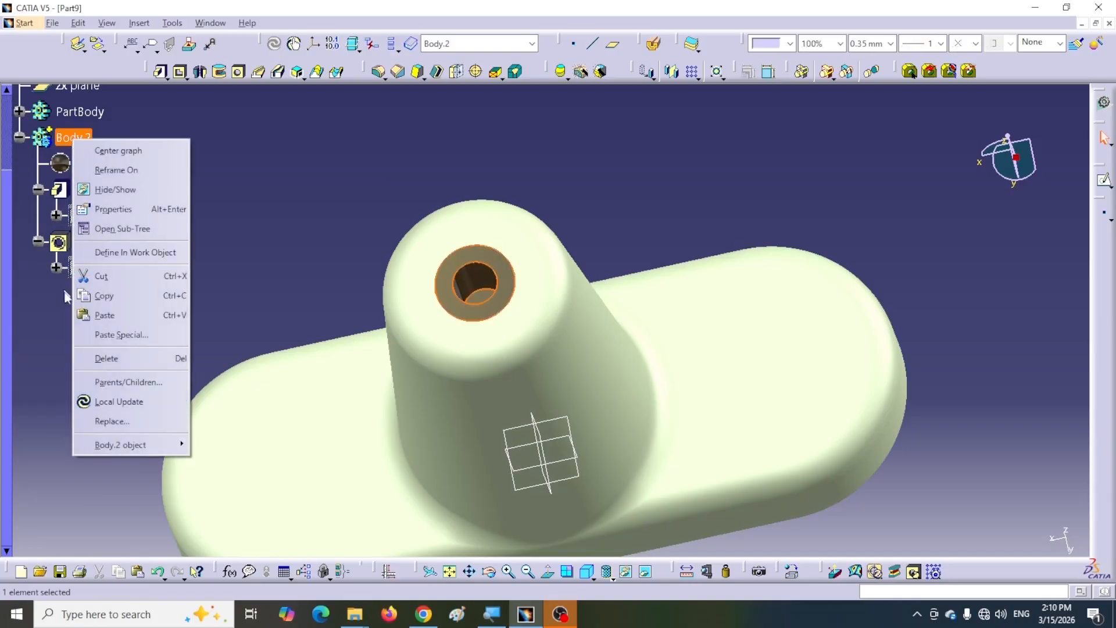
pyautogui.click(107, 298)
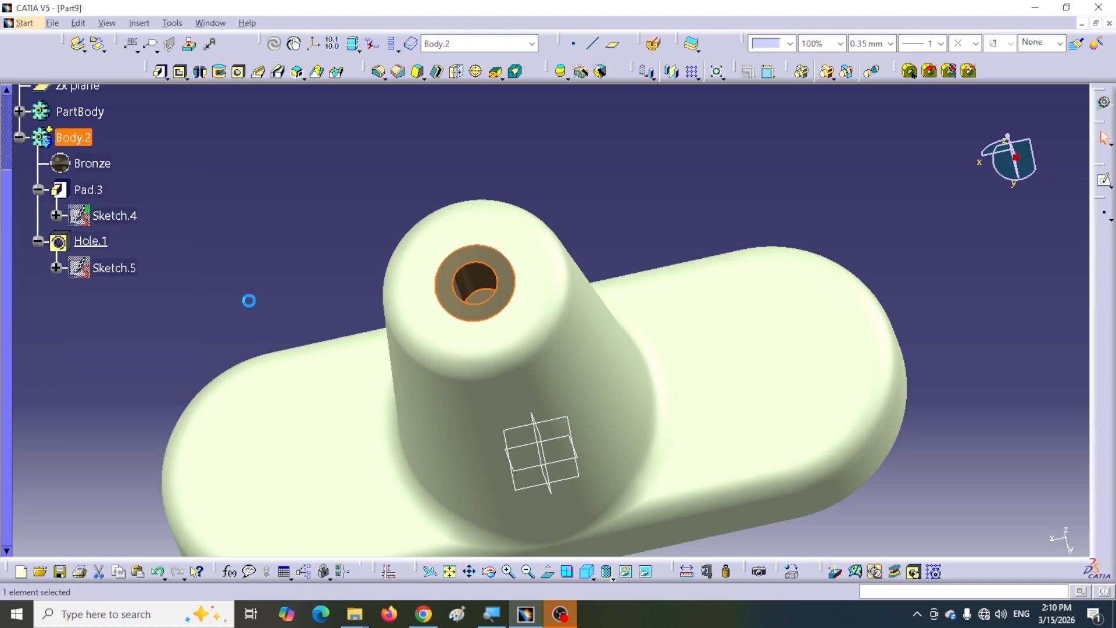
pyautogui.click(25, 24)
pyautogui.moveTo(72, 85)
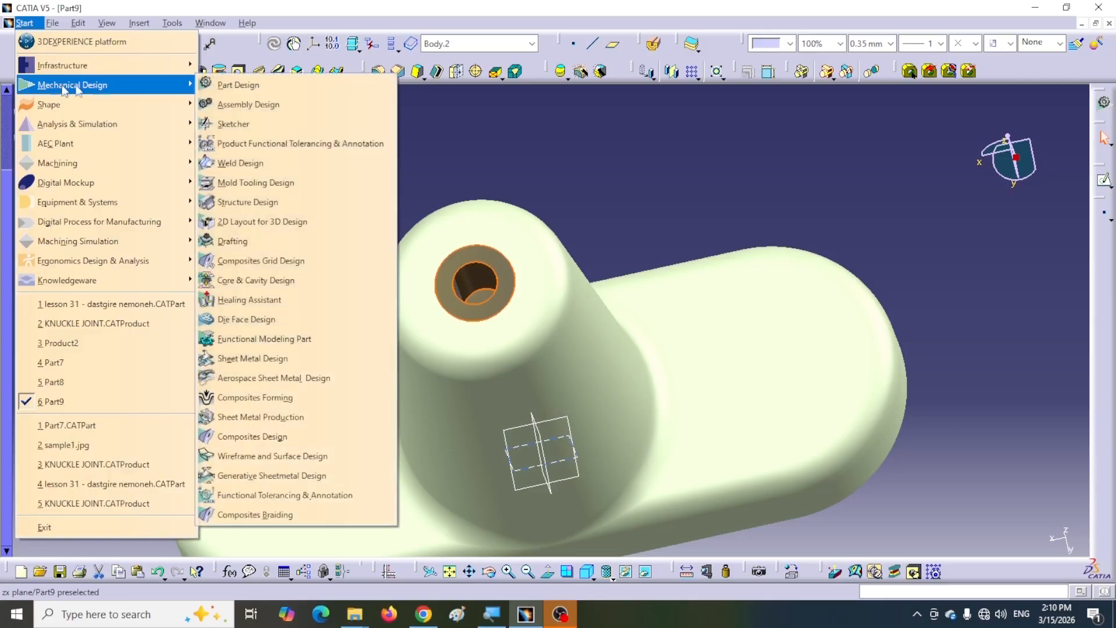
pyautogui.click(231, 87)
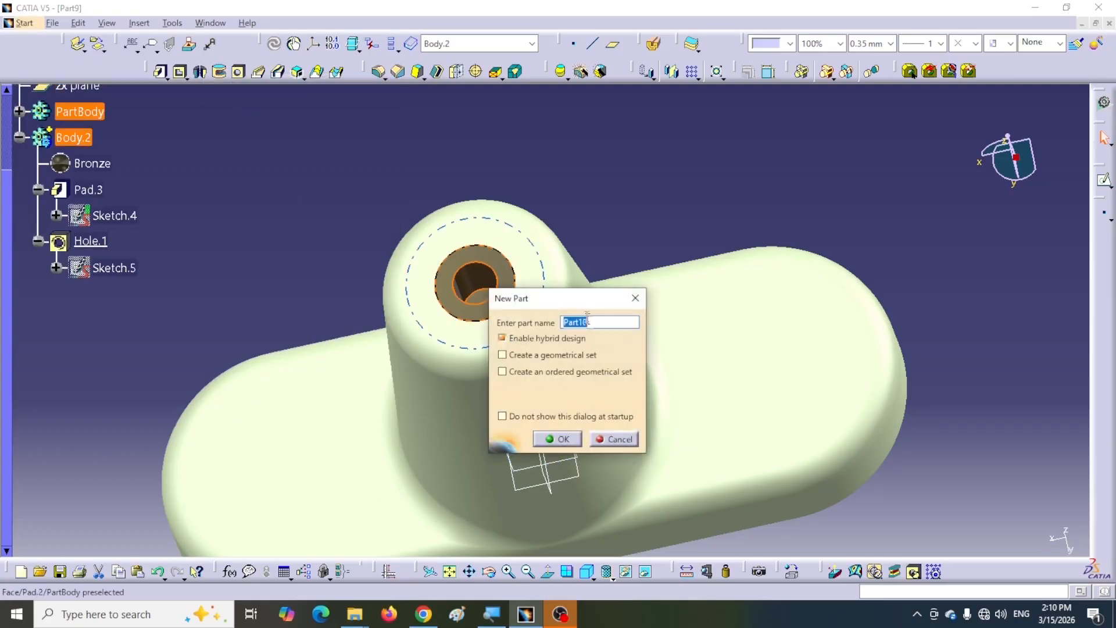
pyautogui.click(557, 439)
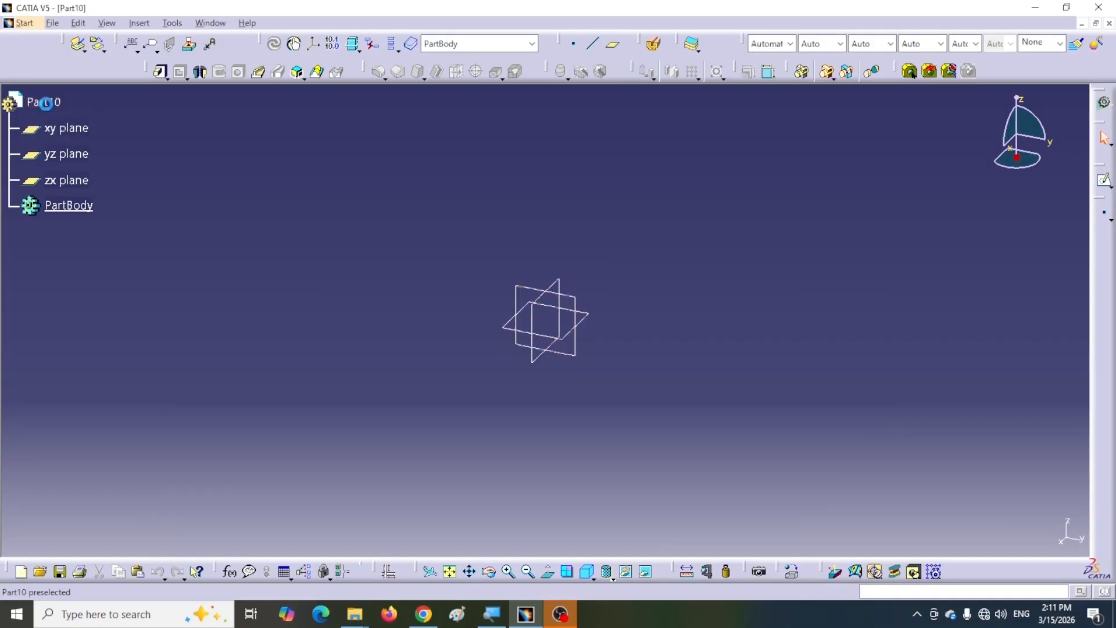
# - Paste the copied body into Part10 with Paste Special As Result, and expand the pasted body in the tree
pyautogui.rightClick(49, 108)
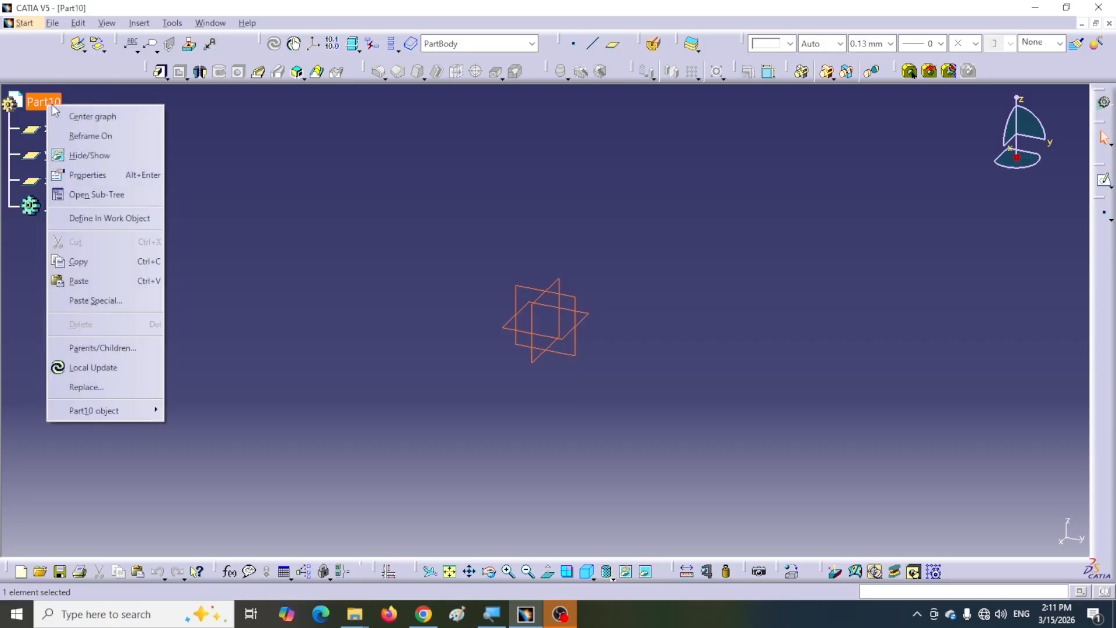
pyautogui.click(98, 303)
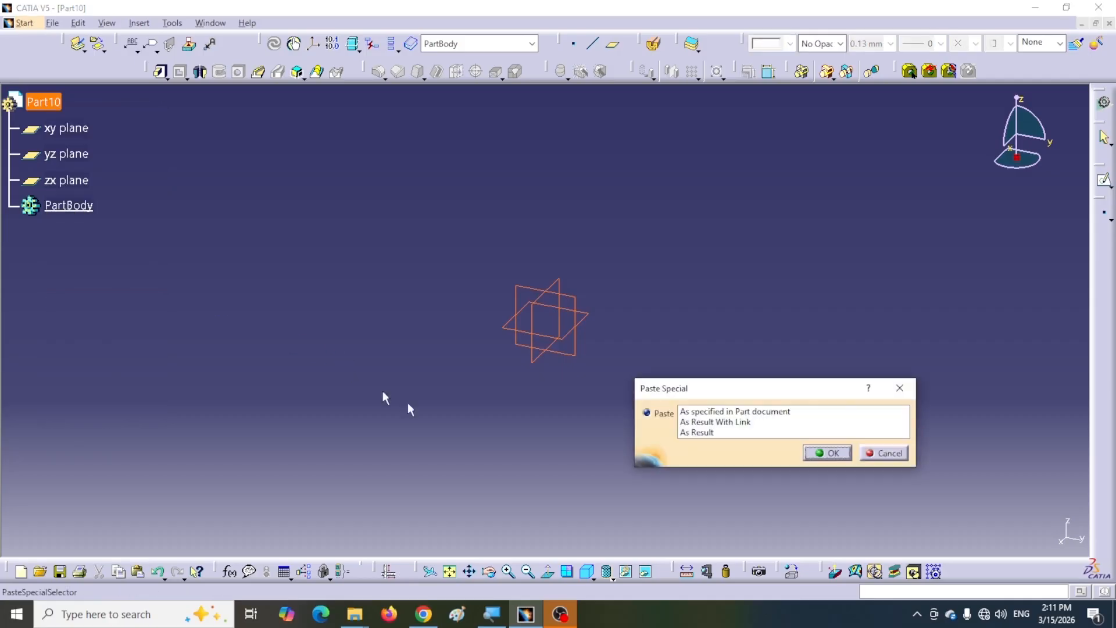
pyautogui.moveTo(733, 394); pyautogui.dragTo(405, 182)
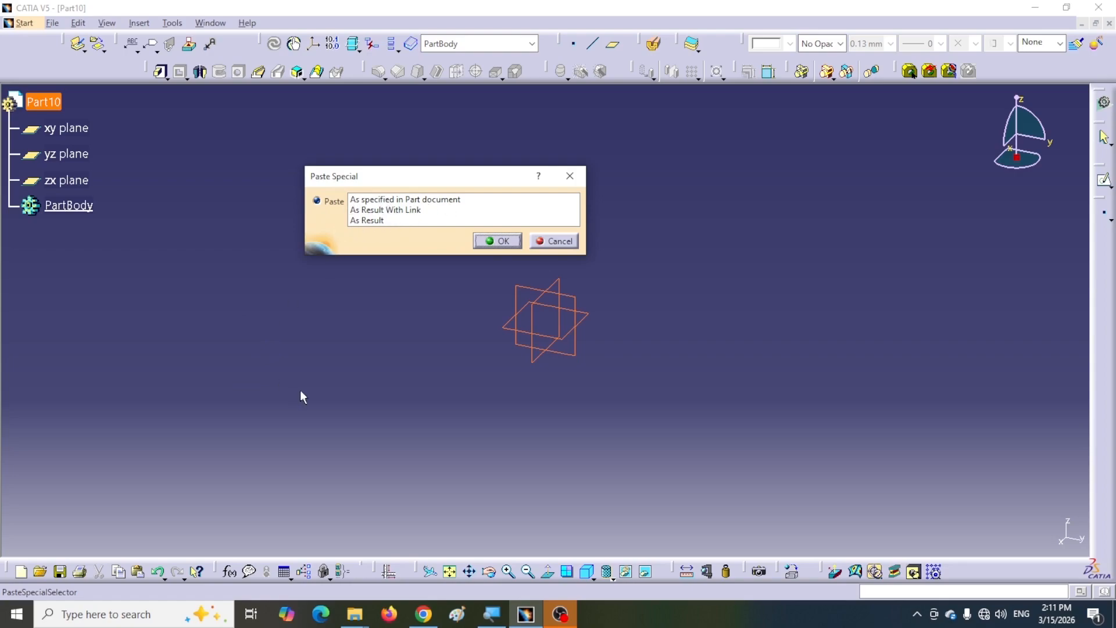
pyautogui.click(375, 221)
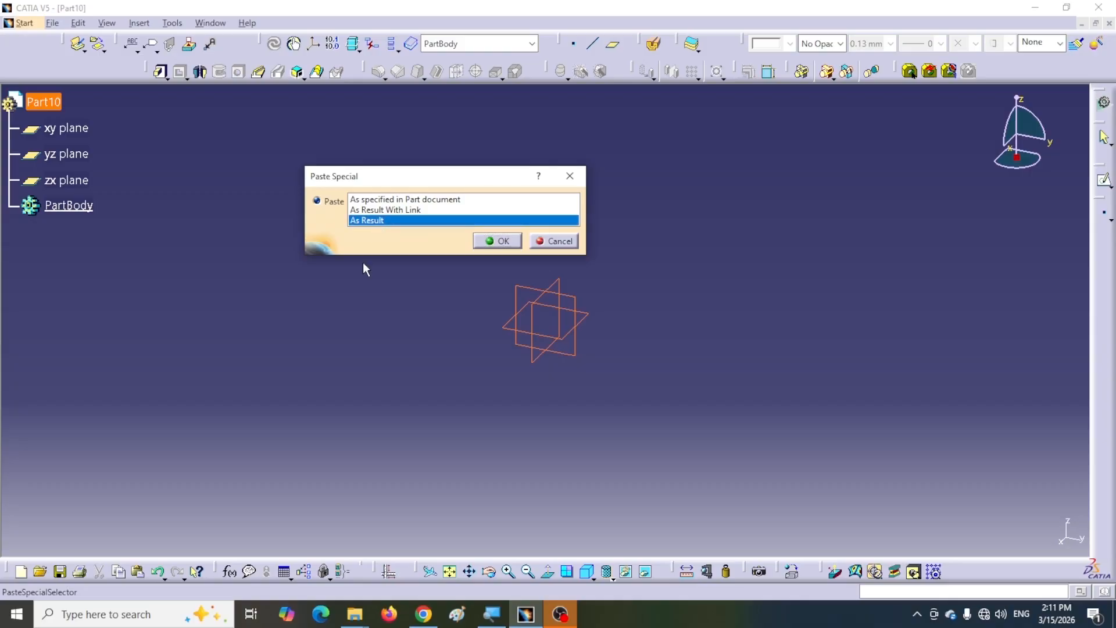
pyautogui.click(496, 242)
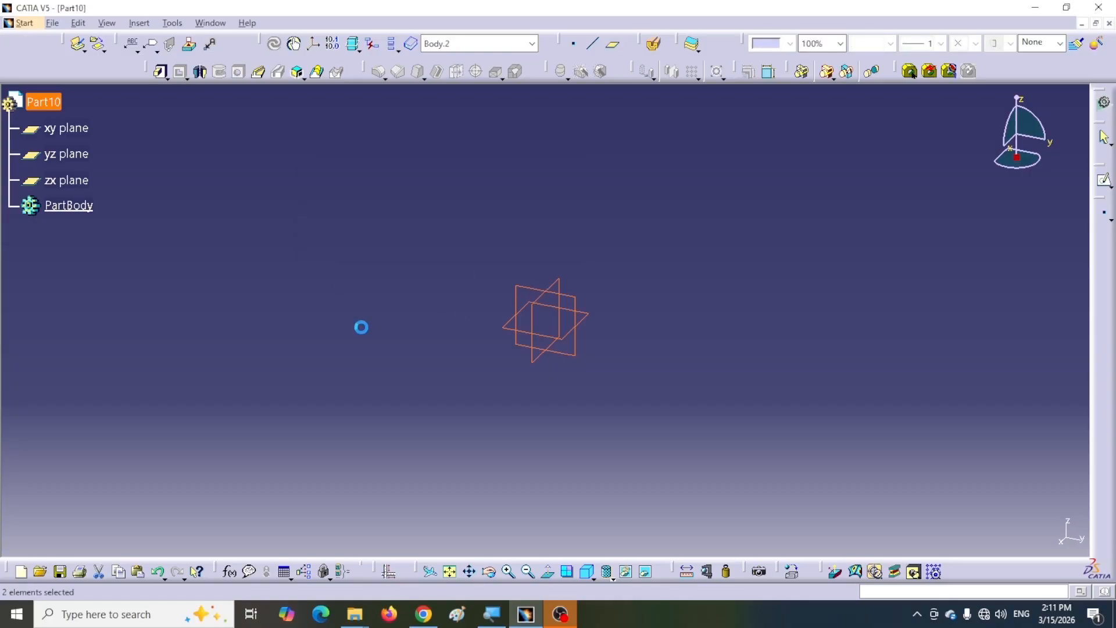
pyautogui.moveTo(591, 226); pyautogui.dragTo(553, 328, button='middle')
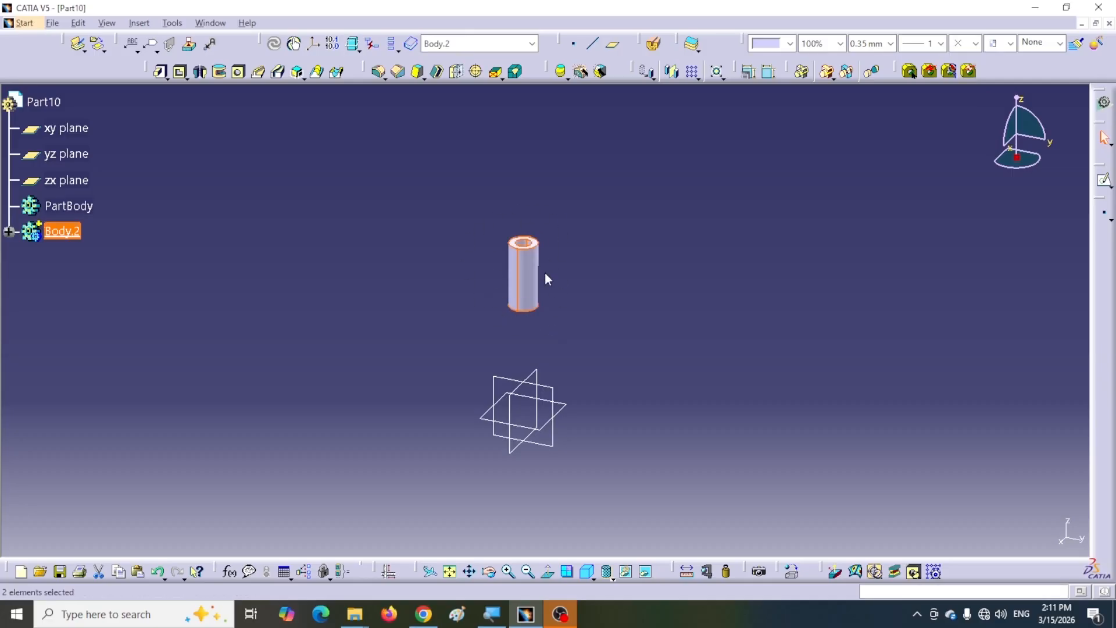
pyautogui.click(8, 233)
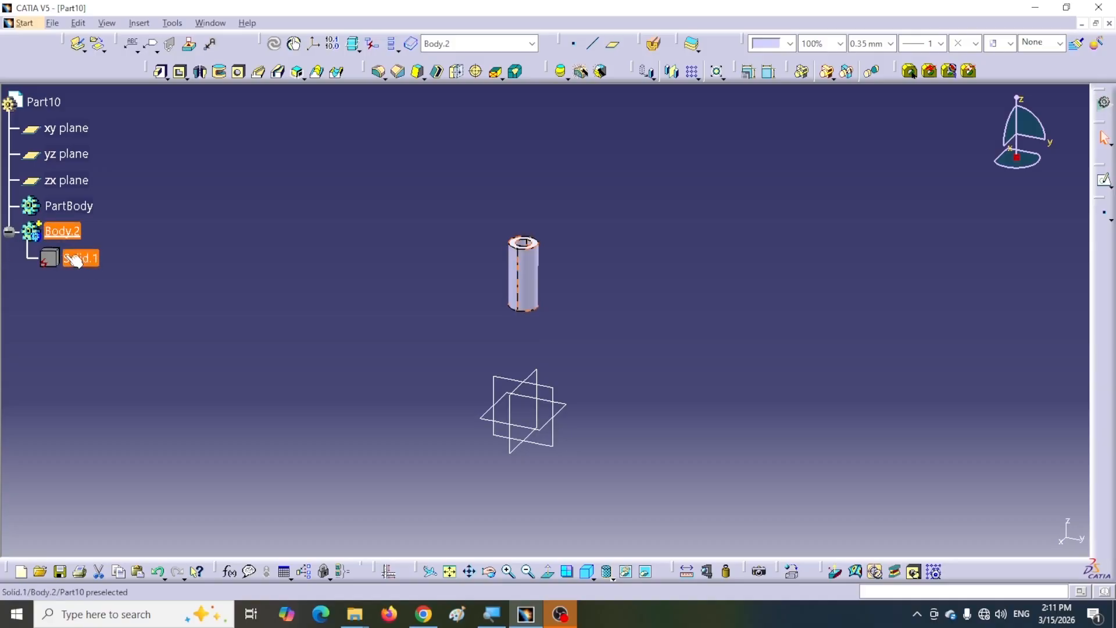
# - Return to the Part9 document and undock the Boolean Operations commands over the 3D view
pyautogui.click(49, 233)
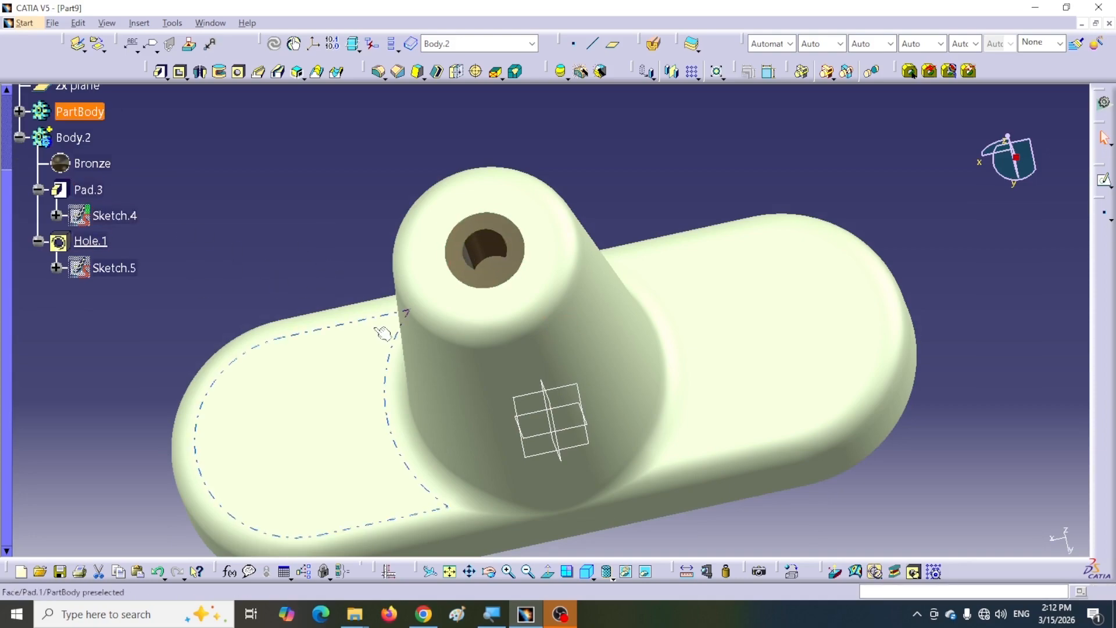
pyautogui.click(429, 365)
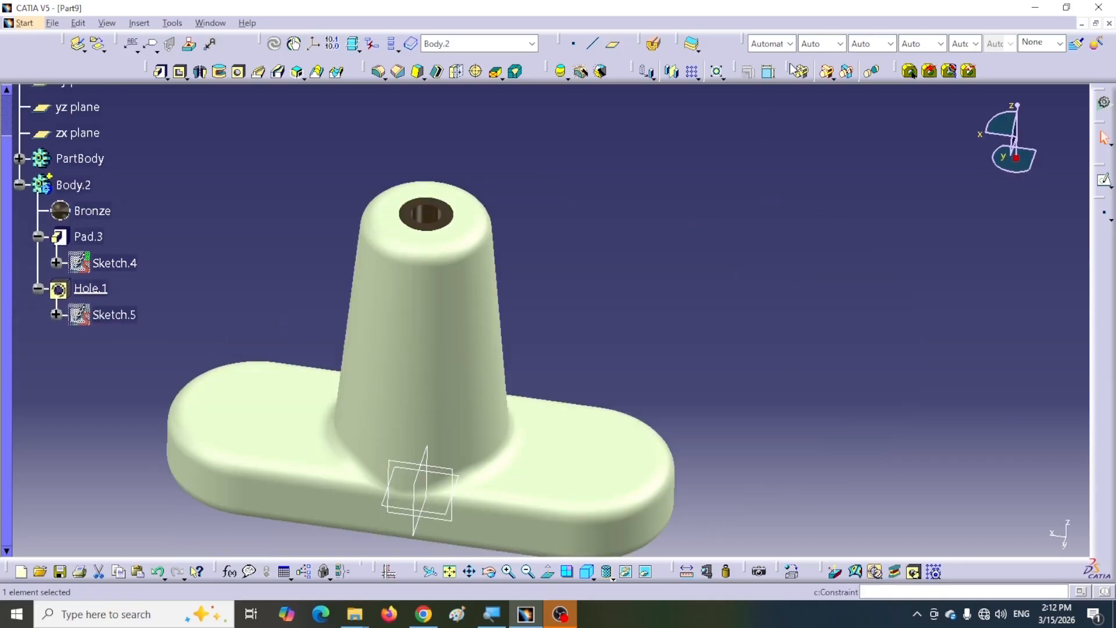
pyautogui.moveTo(793, 71); pyautogui.dragTo(772, 186)
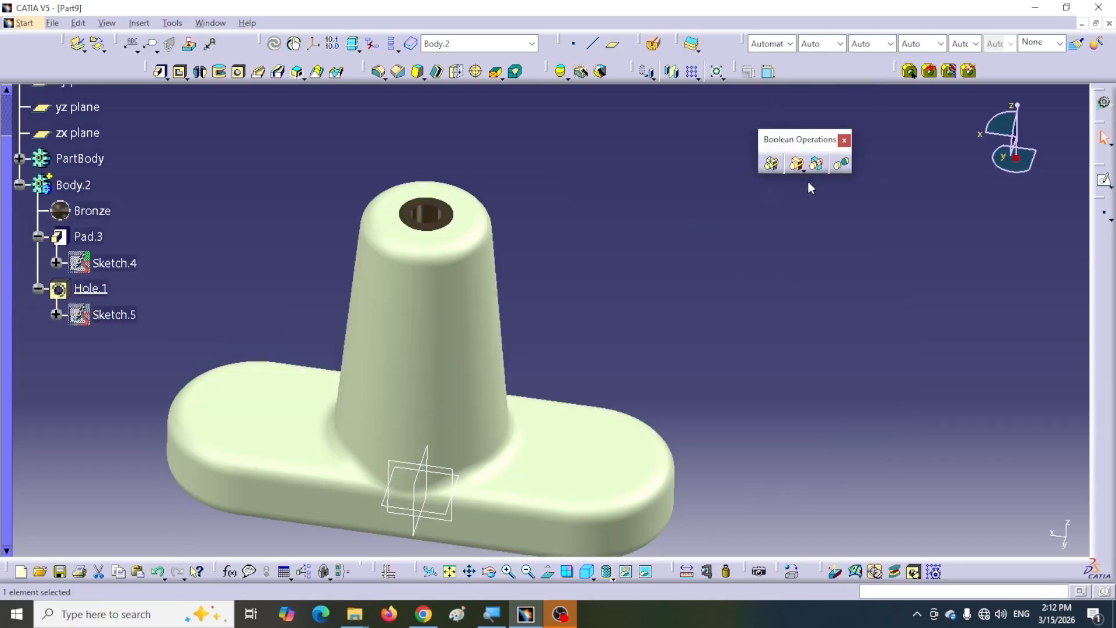